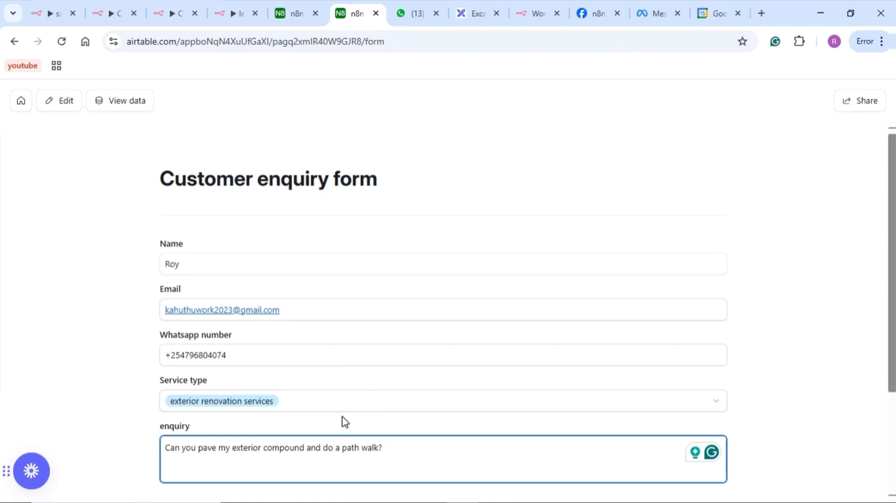
Start a test run of the lead submission workflow in n8n, and submit the filled-in customer enquiry form in Airtable
scroll(343, 422, down, 3)
scroll(346, 422, up, 2)
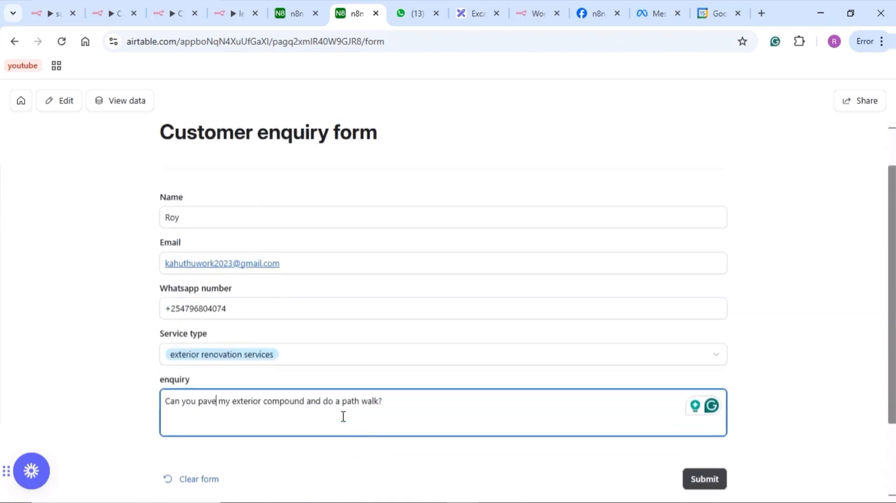
scroll(415, 415, down, 2)
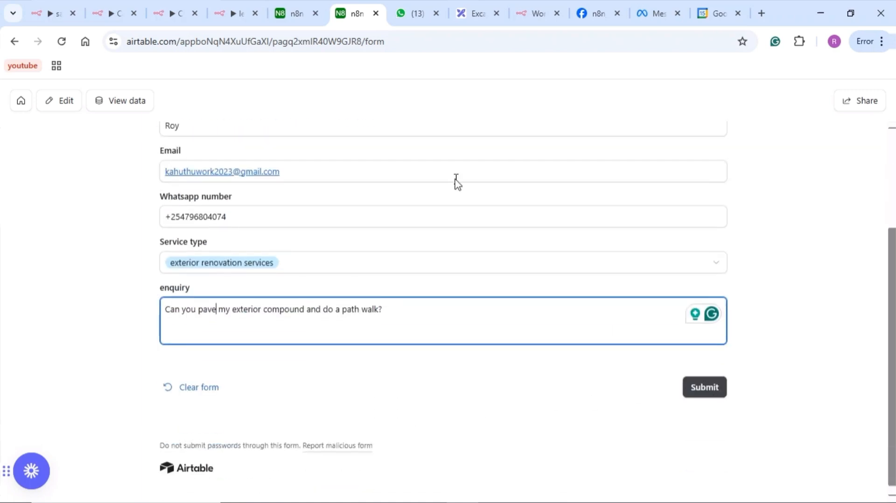
click(223, 8)
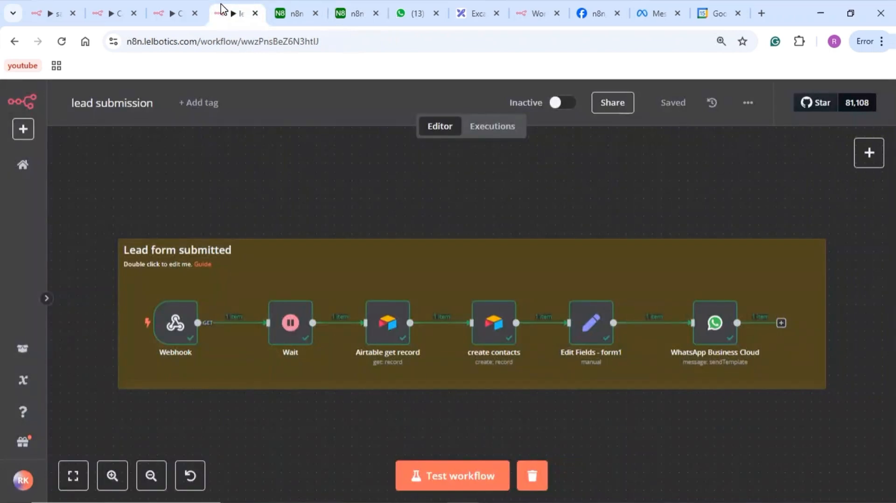
click(460, 478)
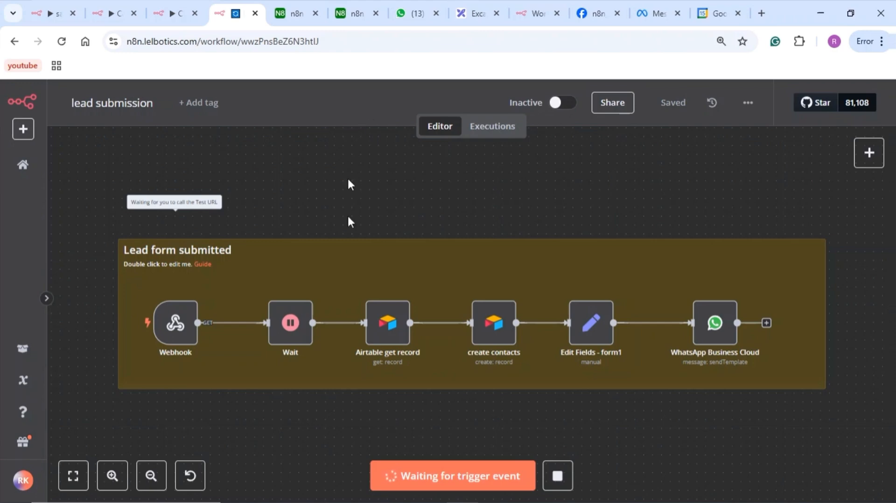
click(351, 14)
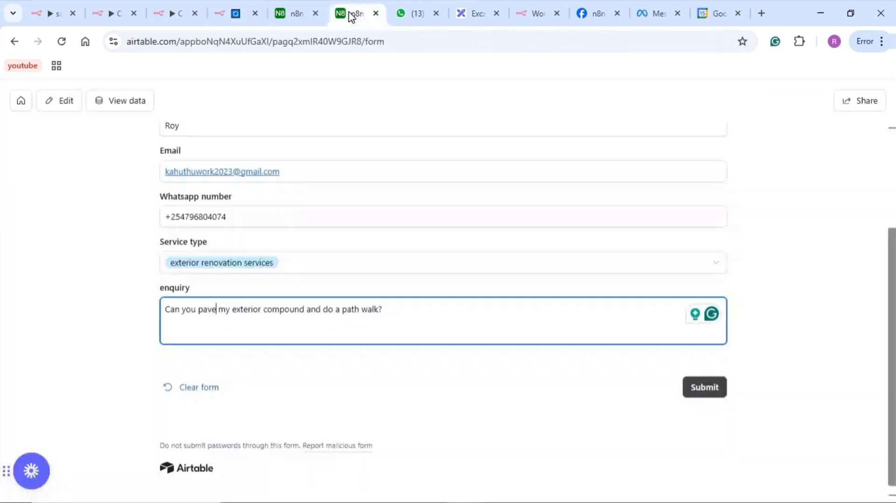
click(712, 397)
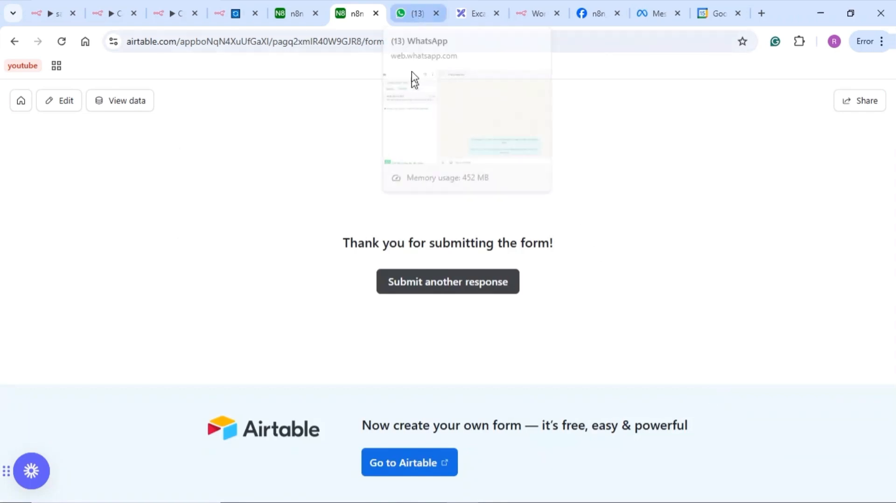
Read the Ai Business Bot greeting in WhatsApp and reply "yes! how much would it cost?"
click(414, 13)
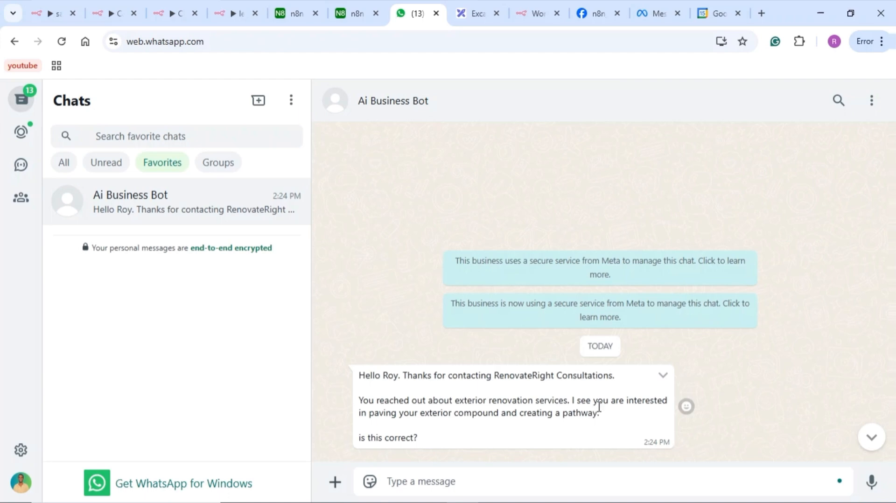
drag(576, 398, 600, 414)
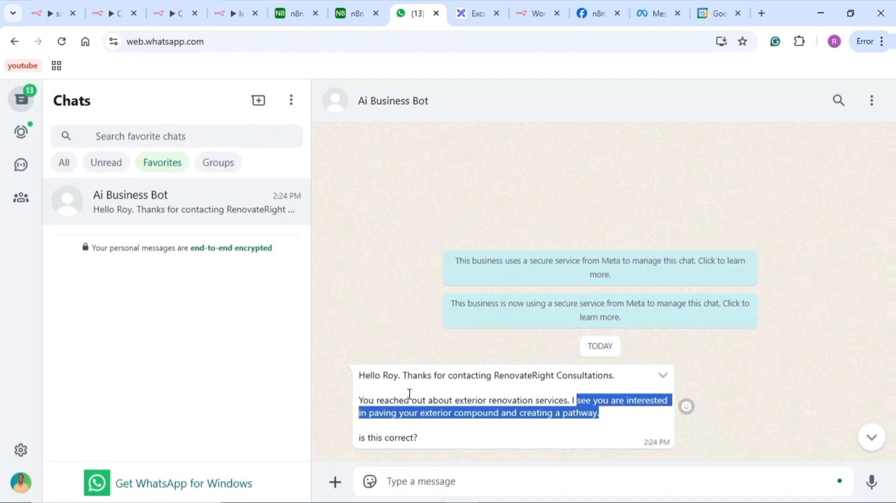
drag(382, 375, 505, 430)
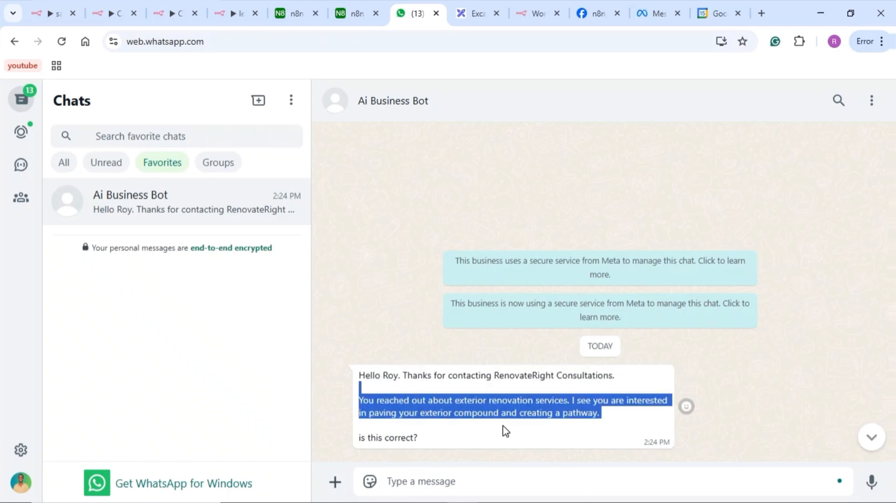
click(523, 480)
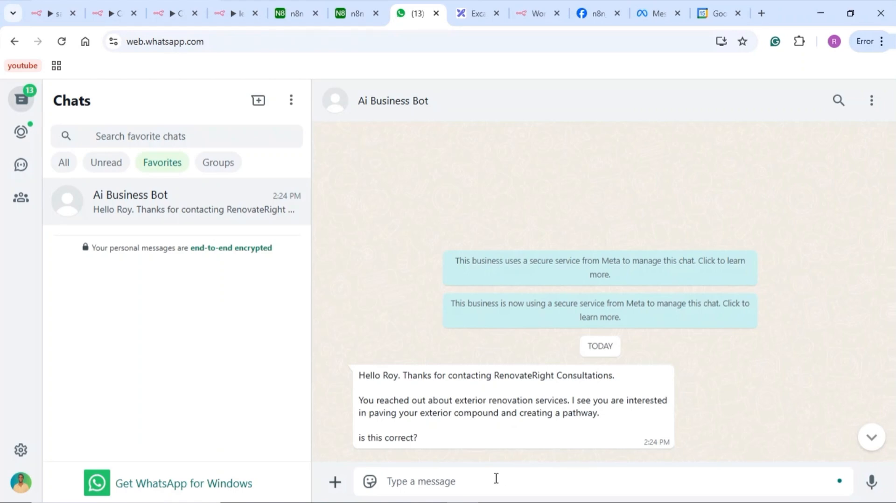
text(yes! how)
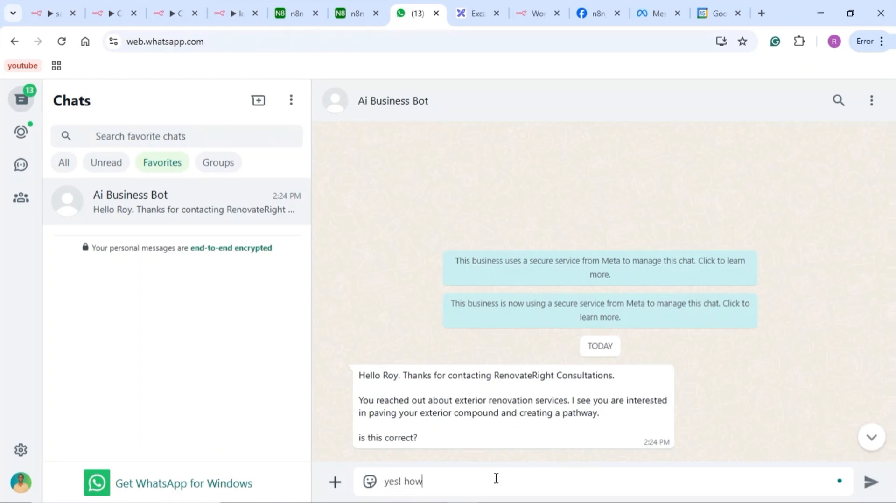
text( much would it cost?)
key(Return)
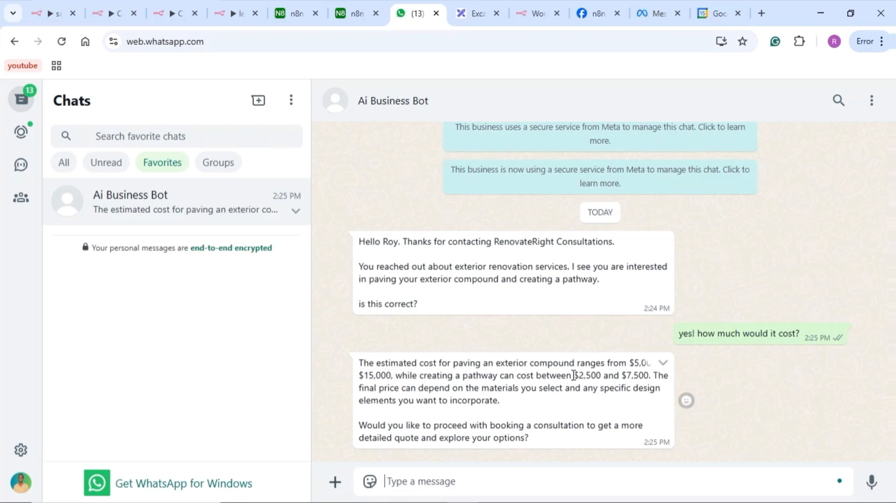
Review the bot's cost estimate and consultation offer, and reply "I can book one on thursday at 4pm"
drag(572, 376, 603, 376)
double_click(637, 375)
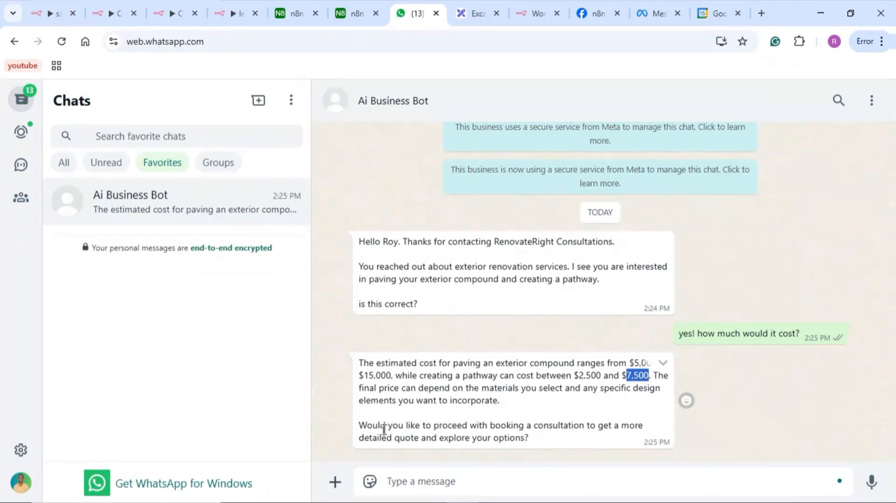
drag(359, 425, 590, 425)
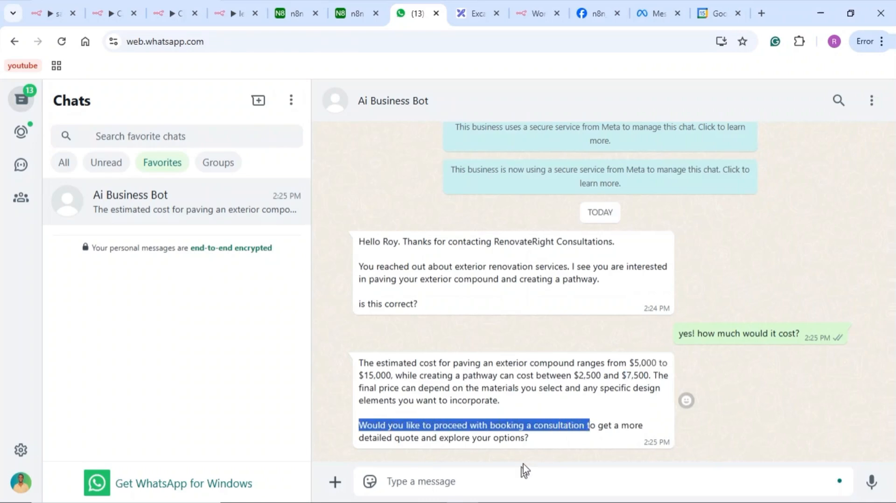
click(505, 479)
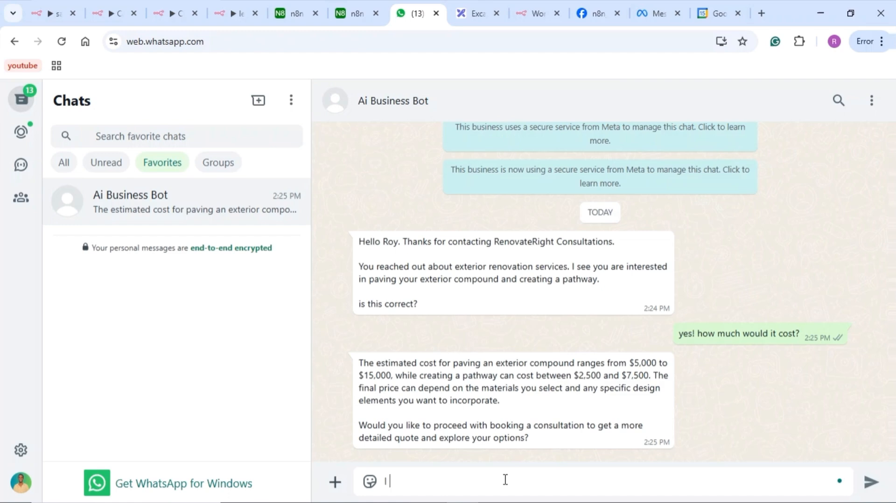
text(I can book one on thursday at 4pm)
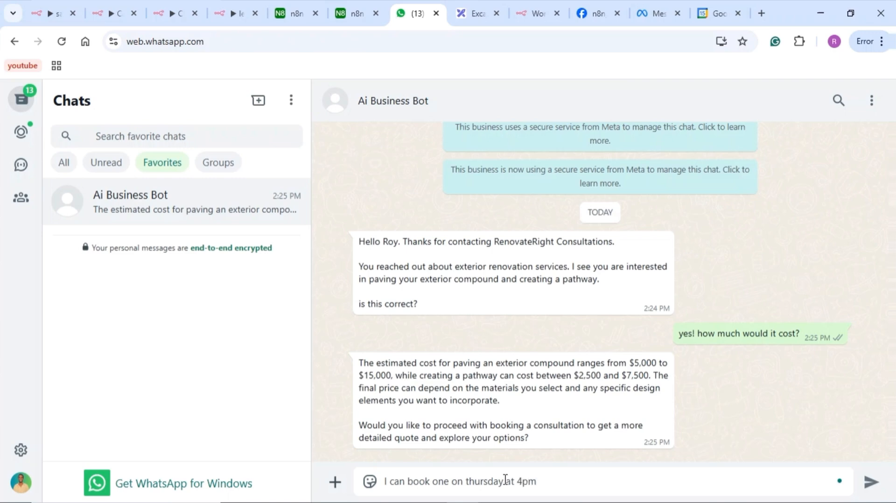
key(Return)
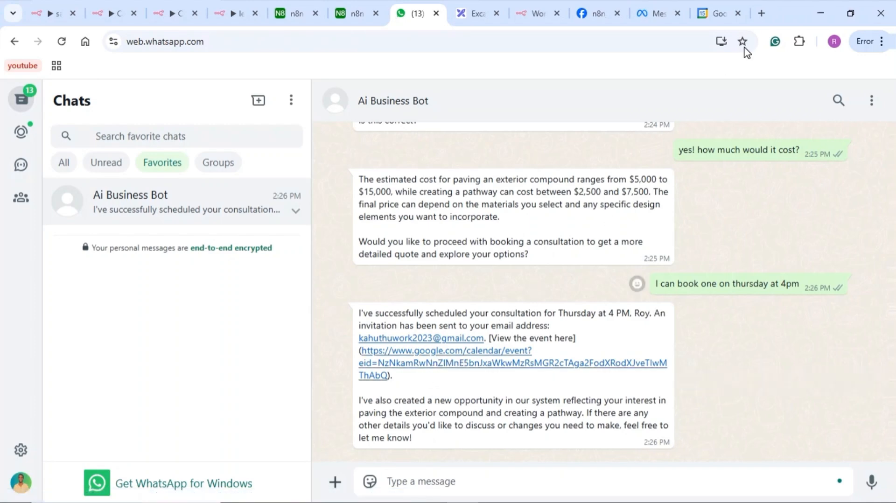
Check Thursday, April 17 in Google Calendar for the booked consultation
click(721, 18)
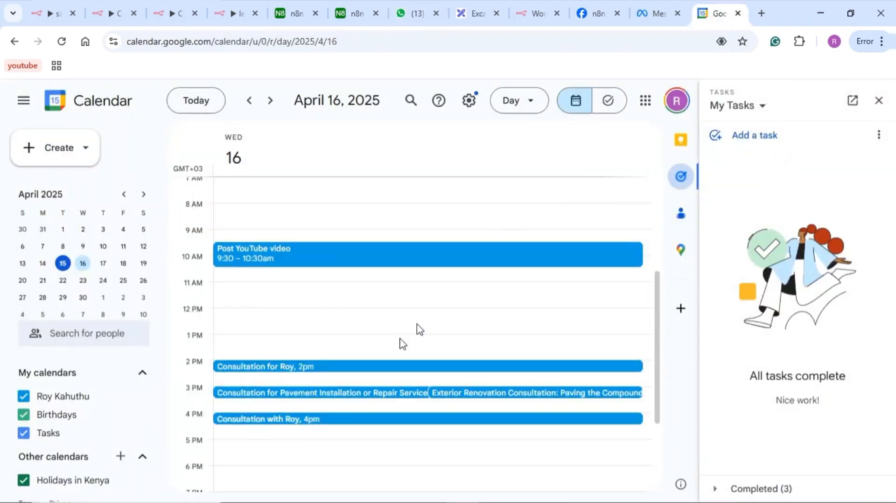
click(103, 264)
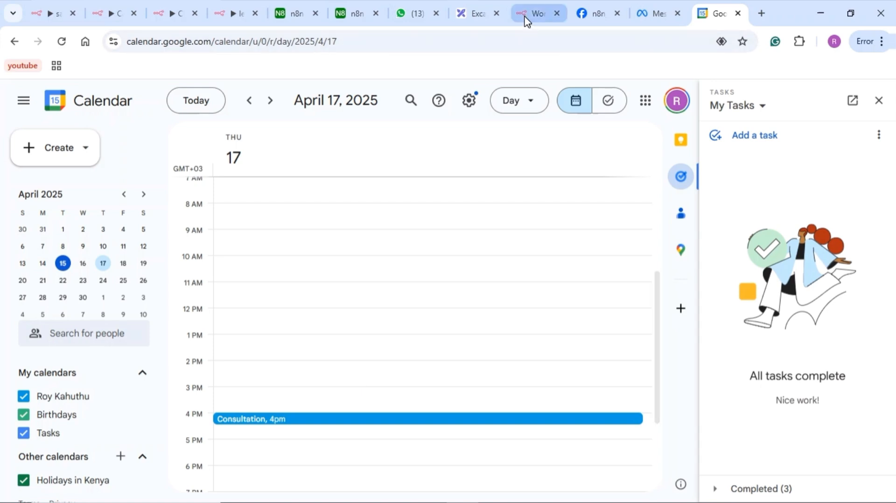
Return to the WhatsApp bot chat and send "Can you rechedule to friday, same time?"
click(406, 9)
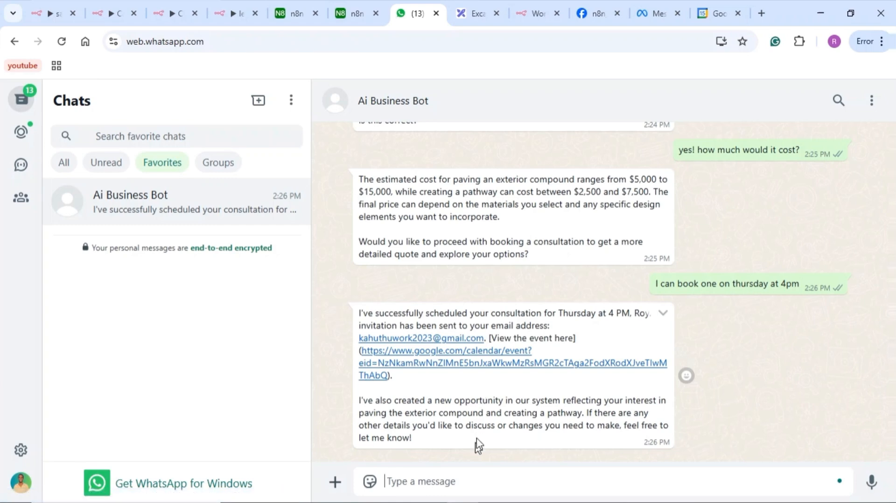
click(439, 477)
text(Can you re)
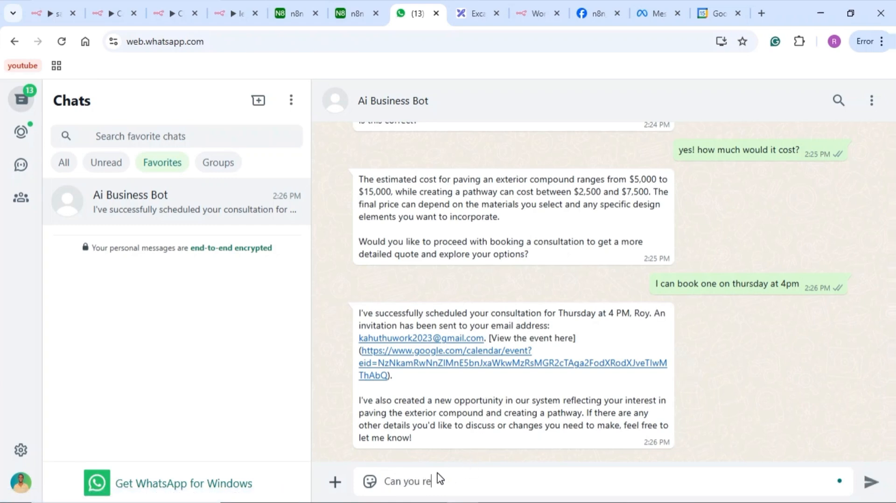
text(schedule to friday, same time)
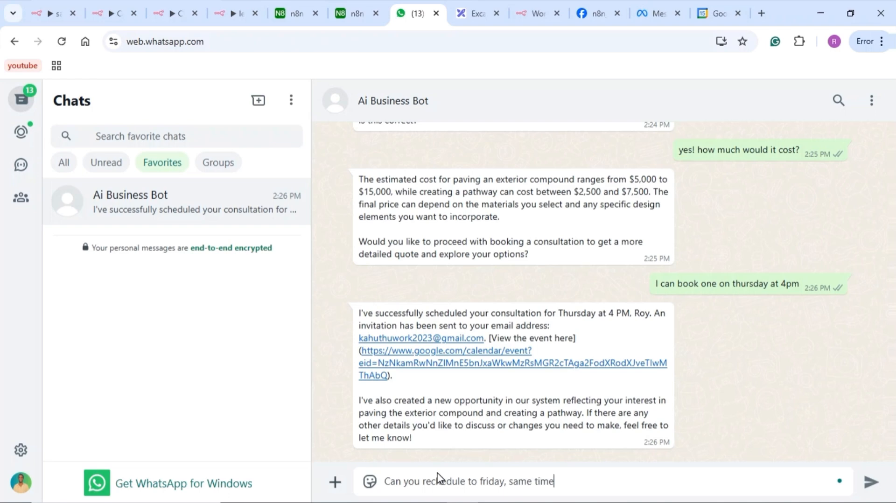
text(?)
key(Return)
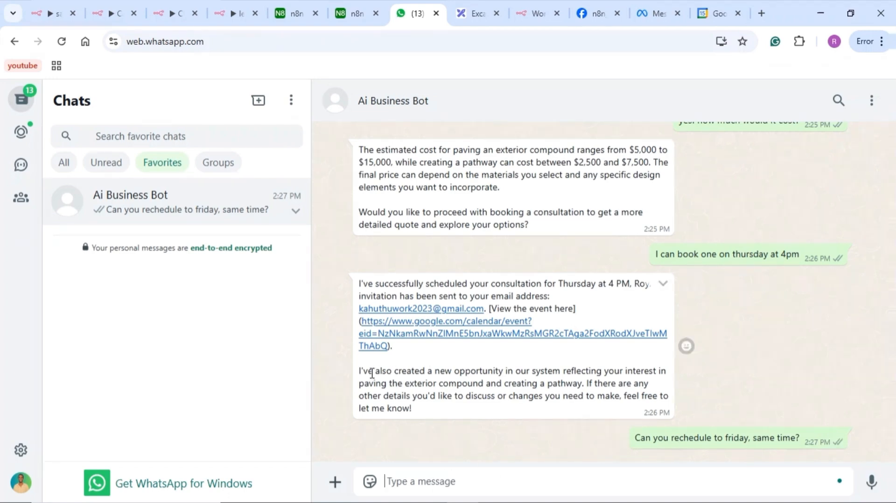
Review the bot's note about a new opportunity, and examine the opportunities table in the Airtable n8n sales agent base
drag(372, 372, 582, 384)
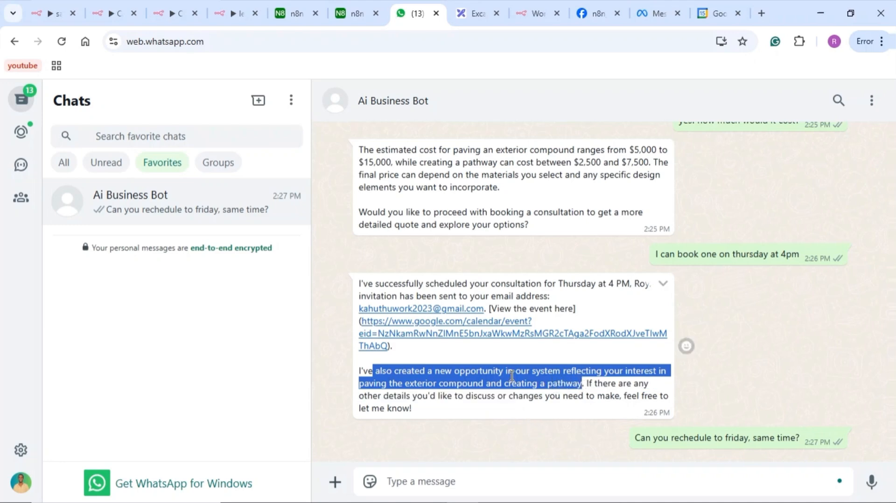
click(488, 355)
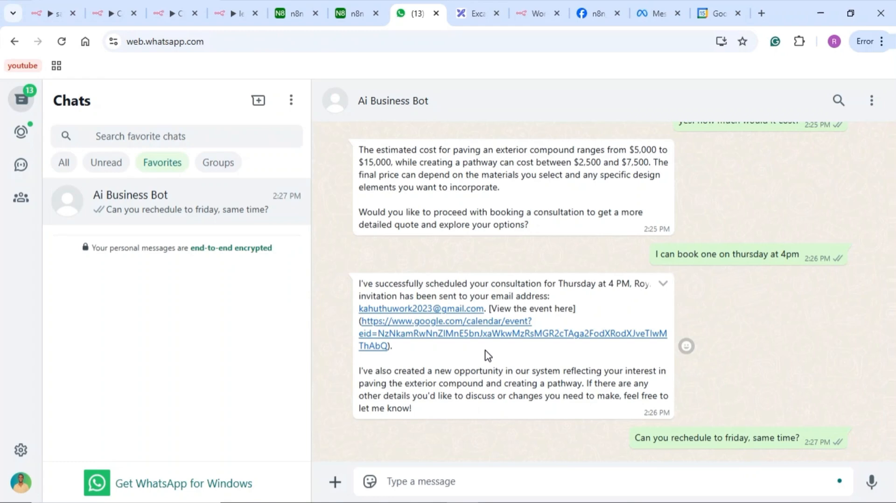
drag(433, 372, 511, 372)
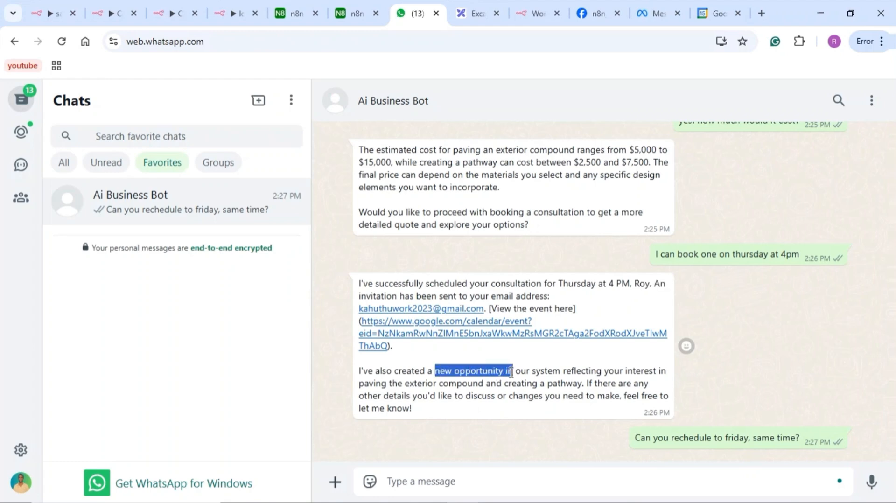
click(294, 11)
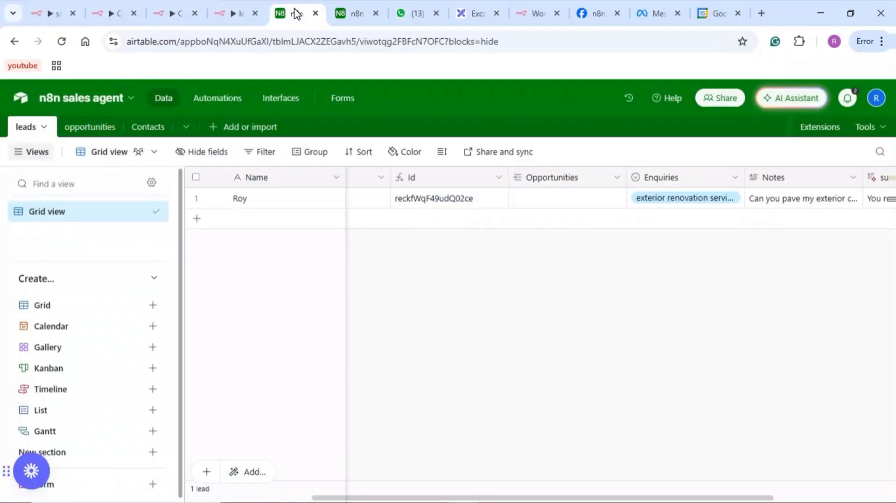
click(82, 129)
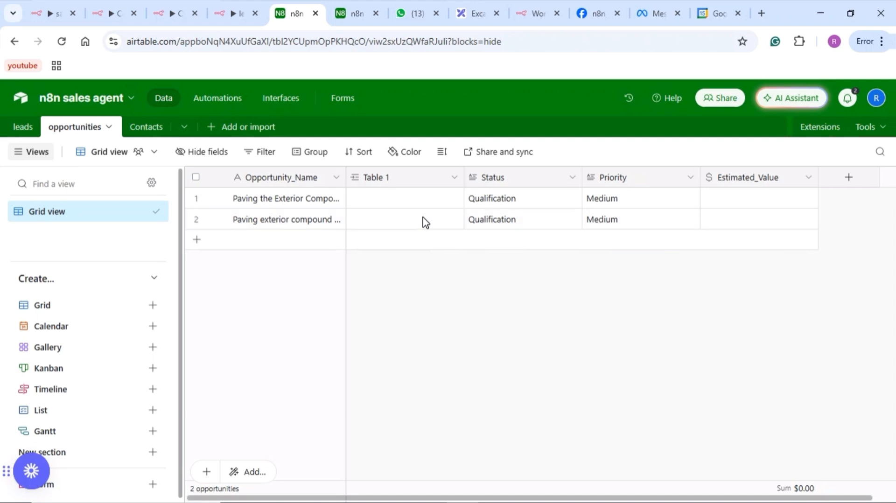
click(282, 203)
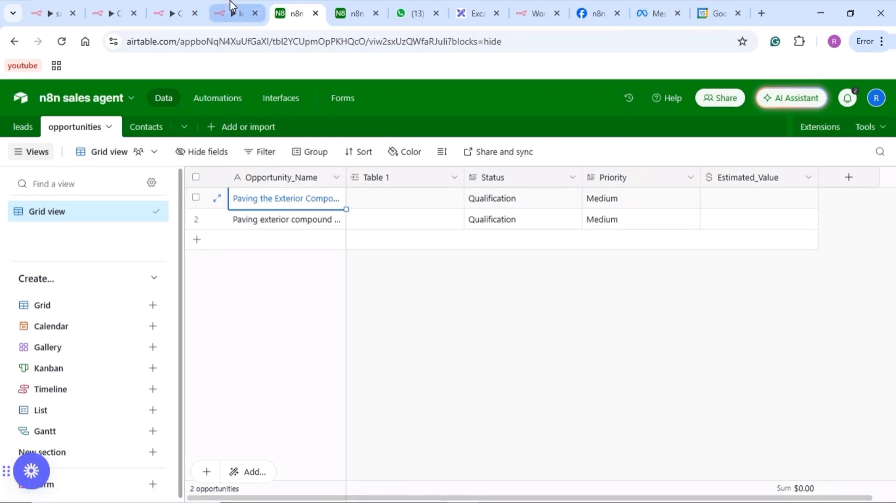
Return to the WhatsApp bot chat and send "What other services do you offer?"
click(401, 12)
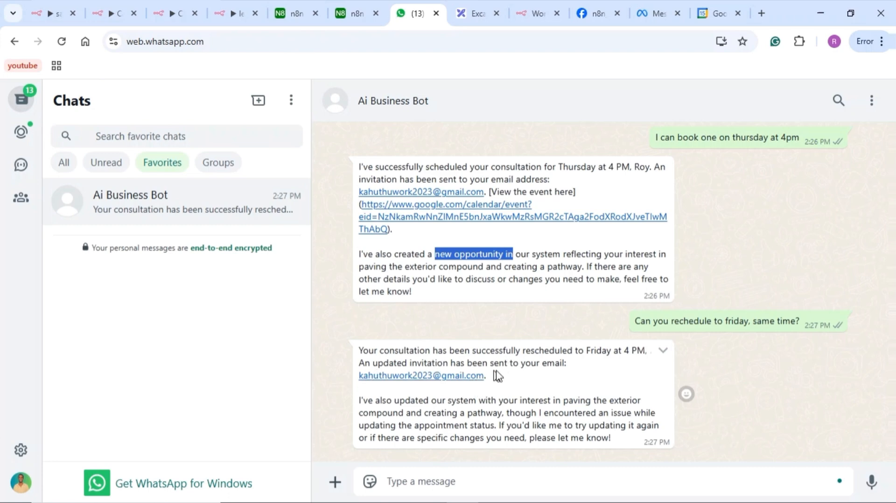
click(439, 476)
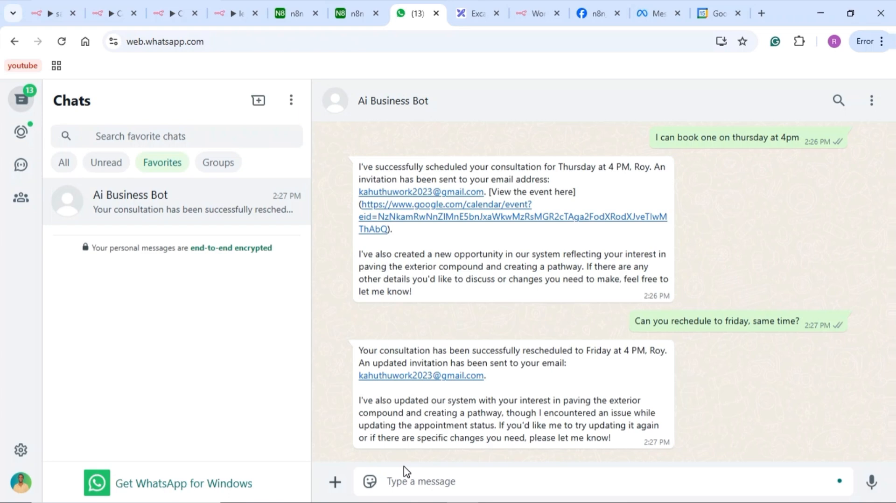
text(What other services do y)
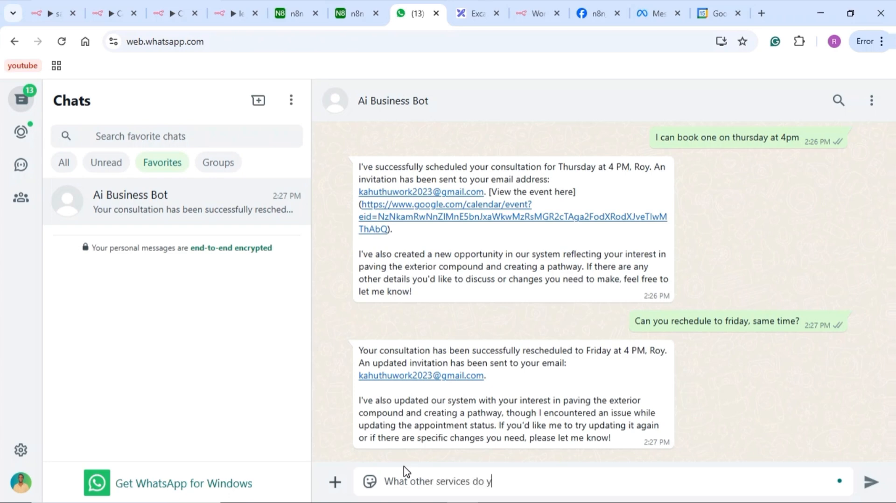
text(?)
key(Return)
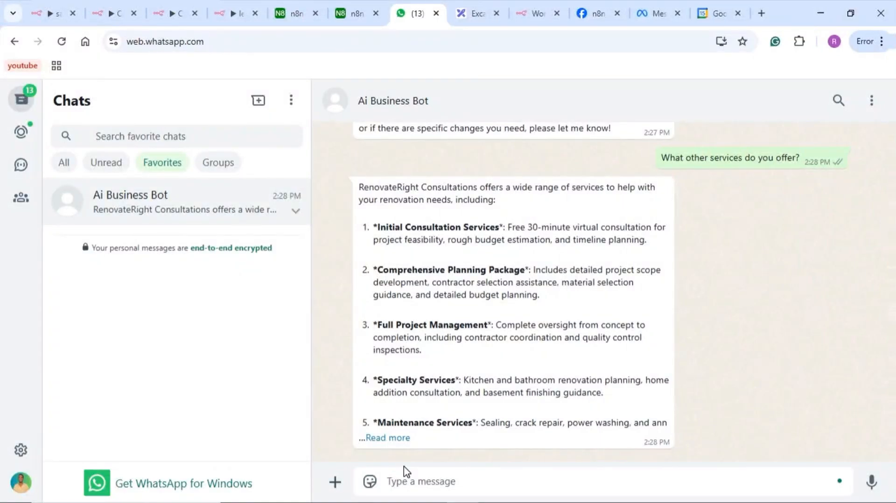
Expand the bot's full reply about its services and read through the list
click(391, 438)
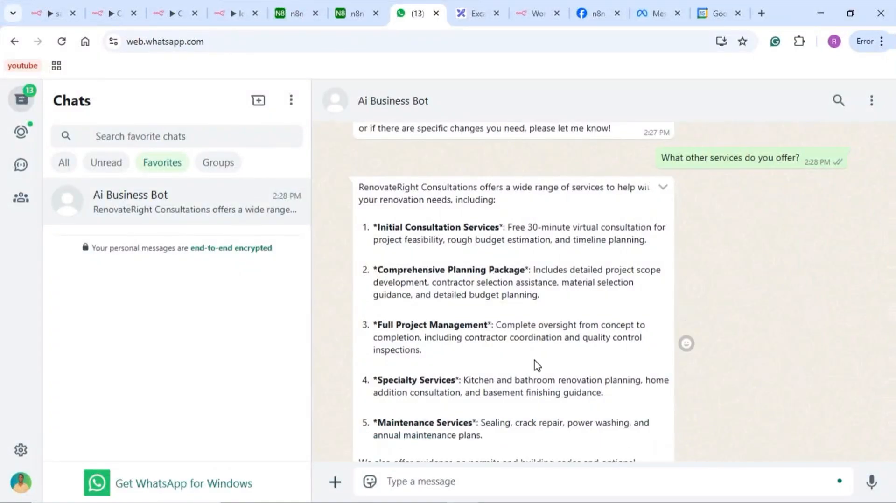
scroll(536, 366, down, 2)
scroll(535, 360, up, 1)
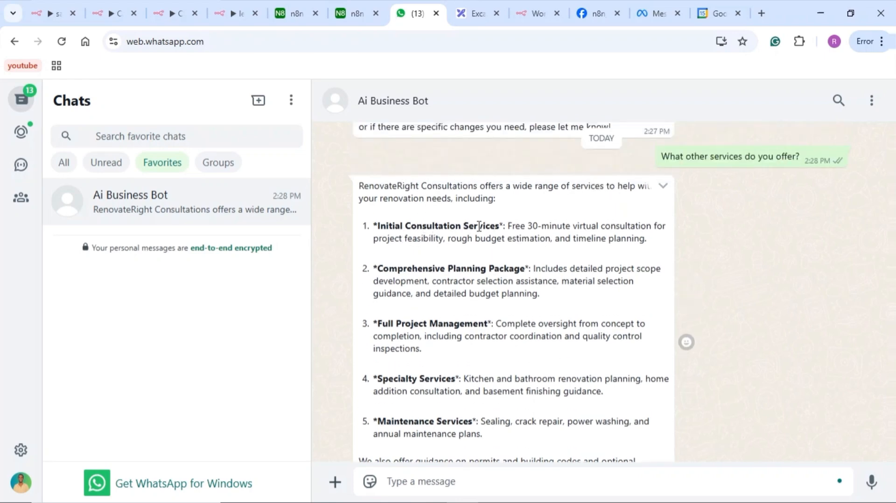
Highlight the consultation, planning, project management and specialty service names in the bot's reply, and read to the end of the message
drag(406, 225, 504, 226)
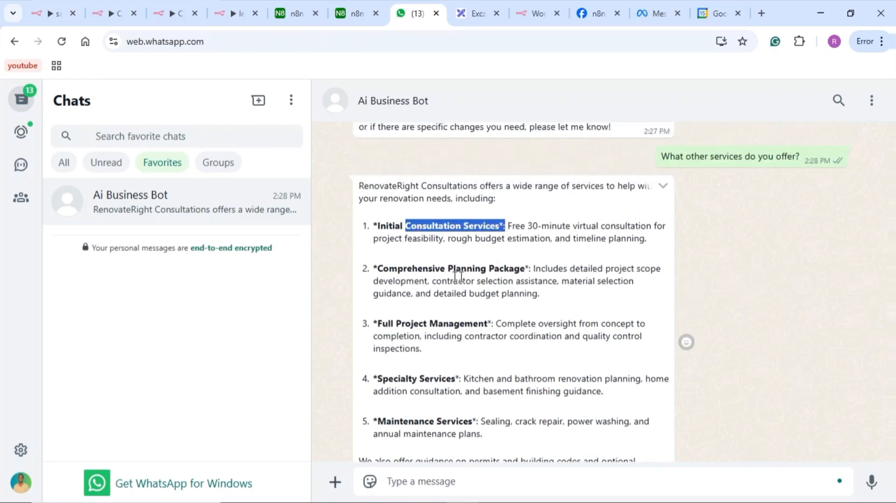
drag(407, 269, 517, 270)
drag(387, 324, 457, 325)
drag(388, 379, 433, 379)
scroll(436, 385, down, 1)
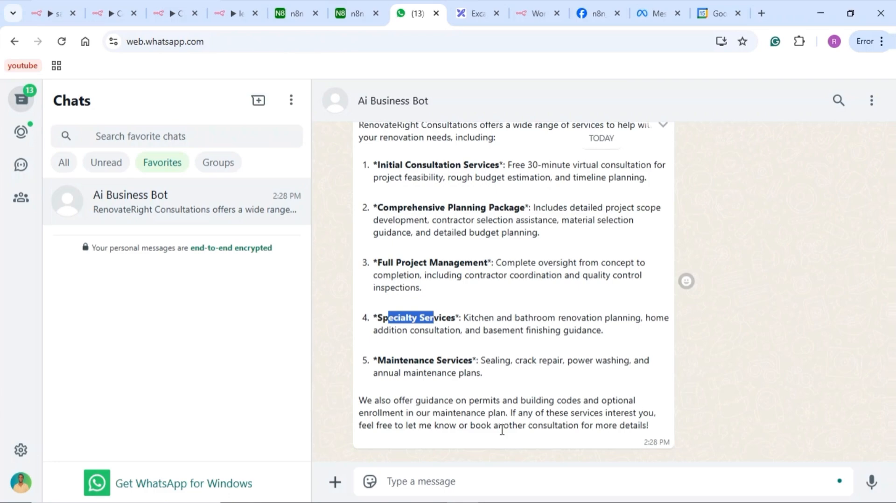
Review the whole bot conversation, from the opening greeting through the cost, booking and rescheduling replies to the services list
scroll(732, 302, up, 5)
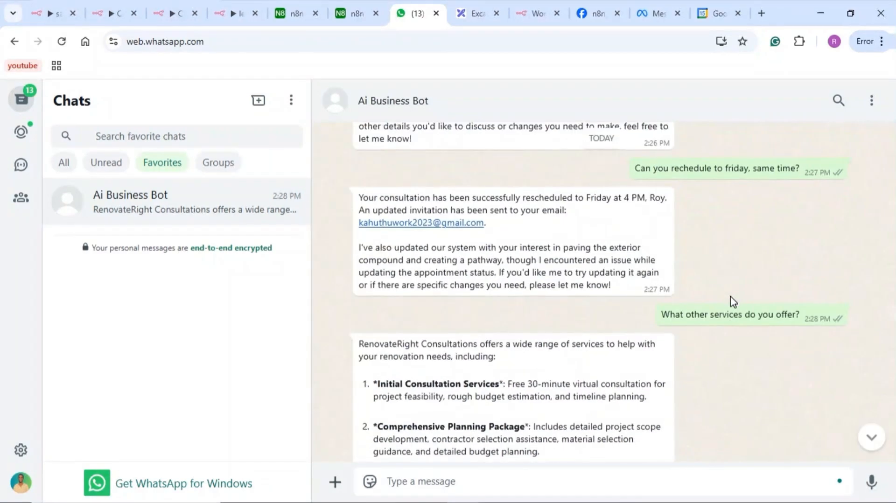
scroll(732, 301, up, 10)
scroll(732, 301, down, 6)
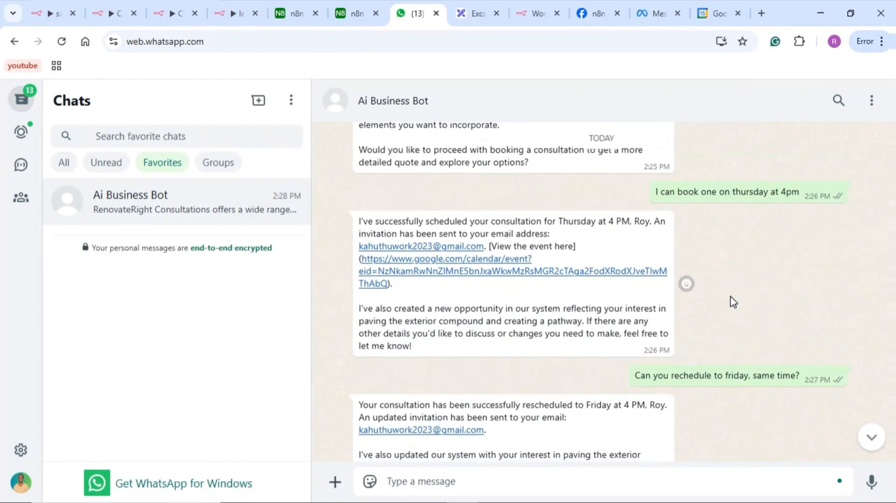
scroll(733, 301, down, 4)
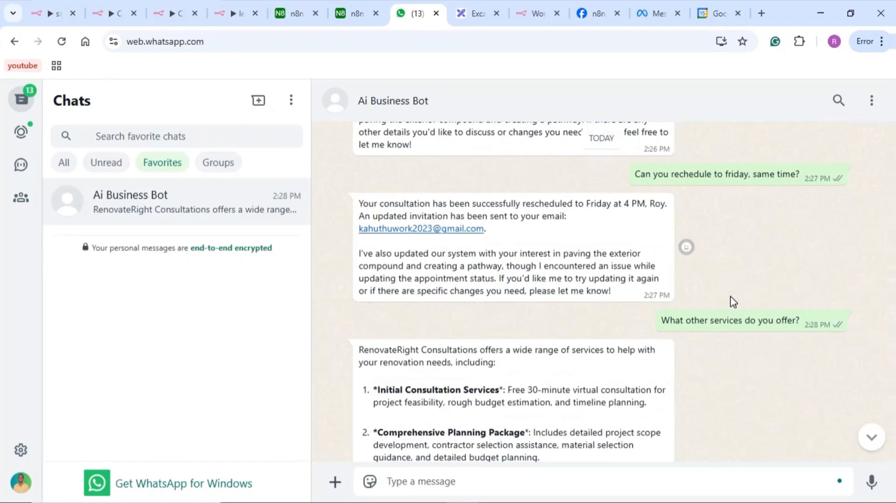
scroll(732, 301, up, 10)
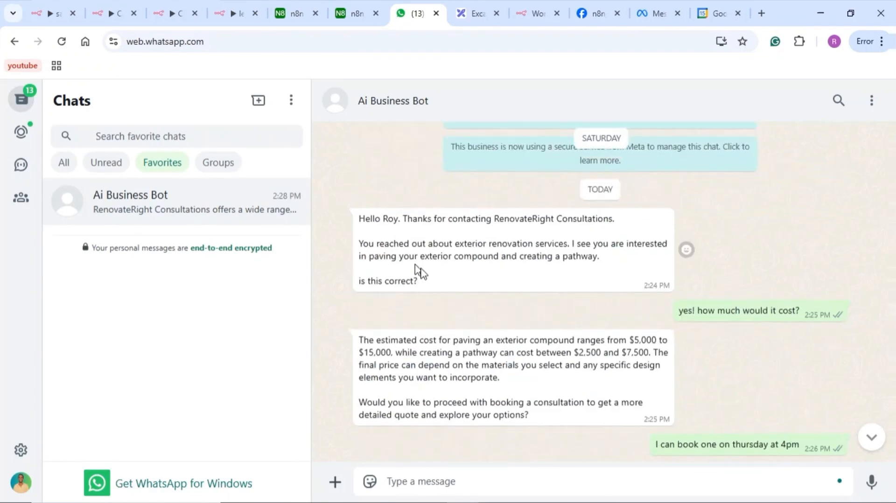
drag(417, 269, 382, 243)
scroll(466, 355, down, 6)
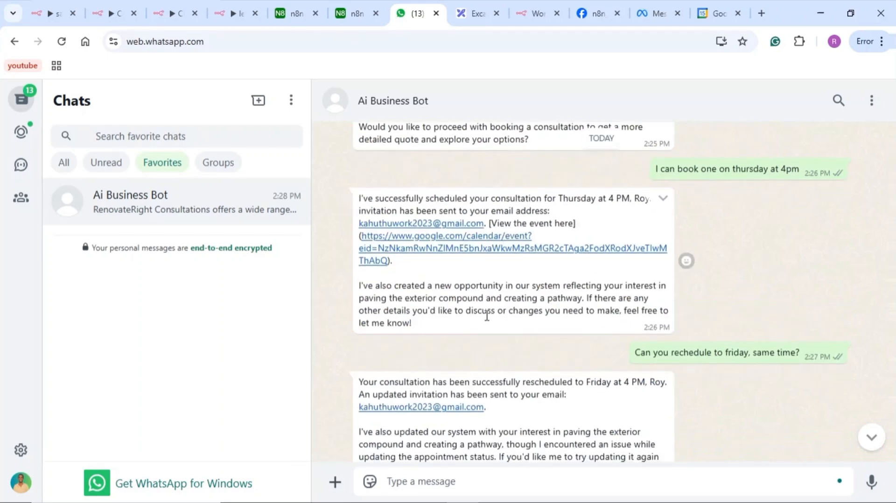
scroll(516, 380, down, 4)
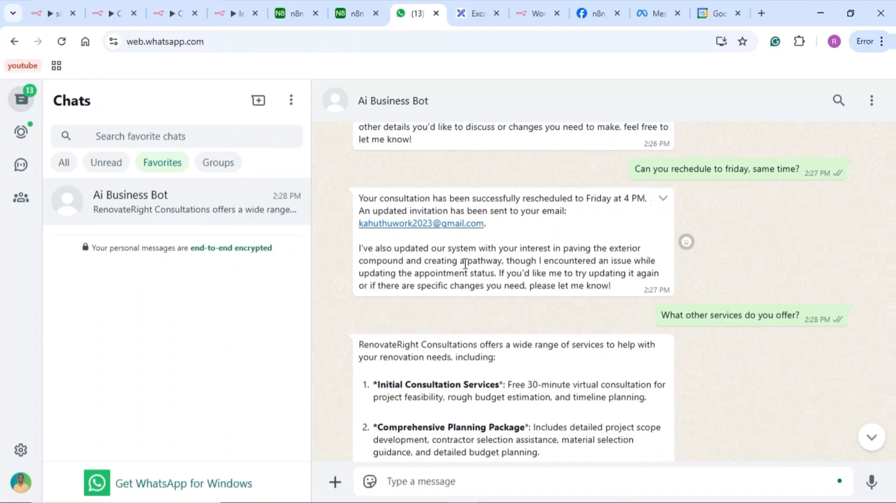
scroll(465, 264, down, 5)
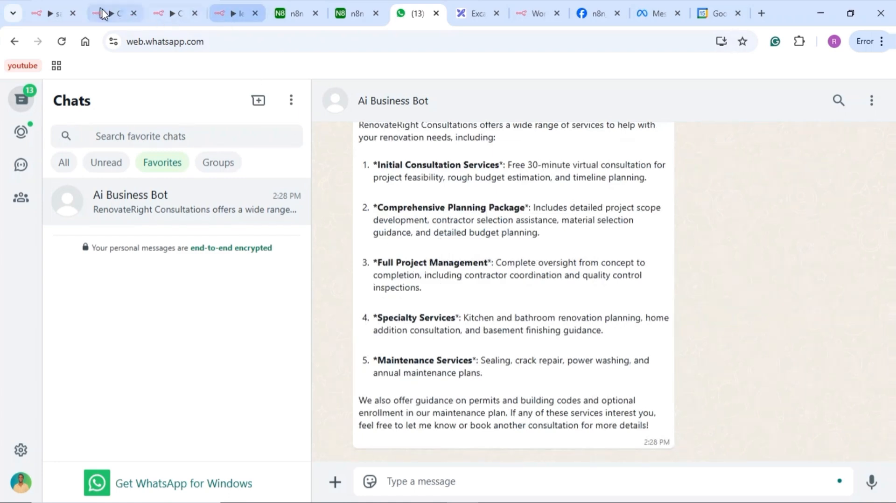
Switch to the Airtable n8n sales agent base, leave the script editor and show the leads table
click(297, 11)
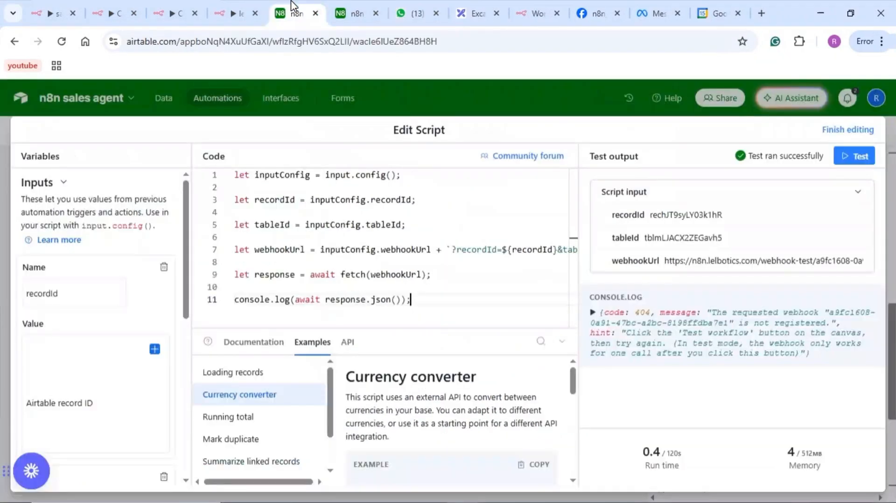
click(356, 15)
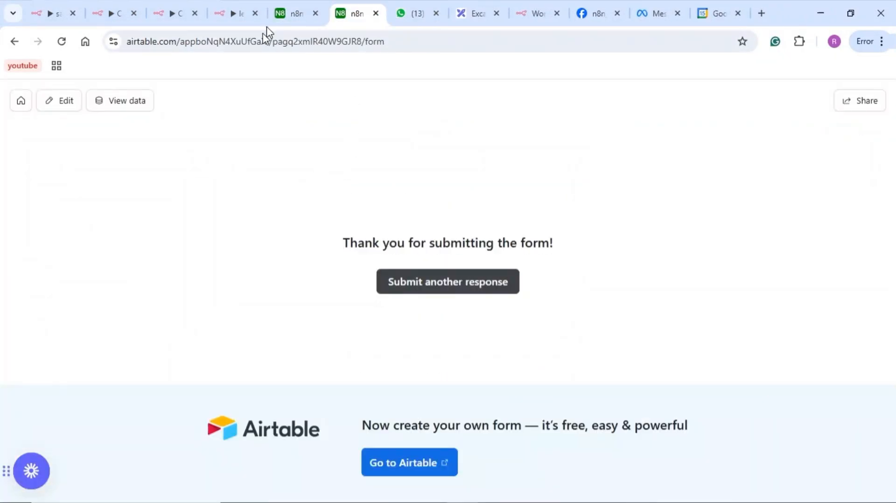
click(299, 15)
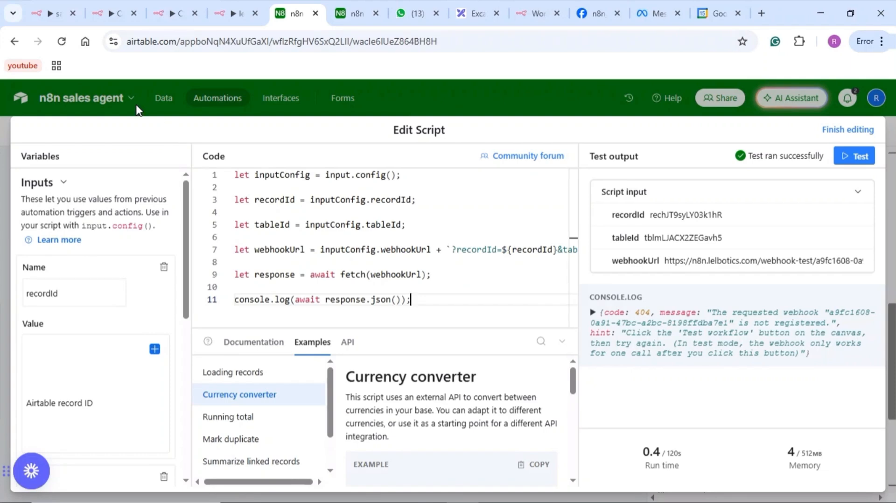
click(160, 101)
click(162, 99)
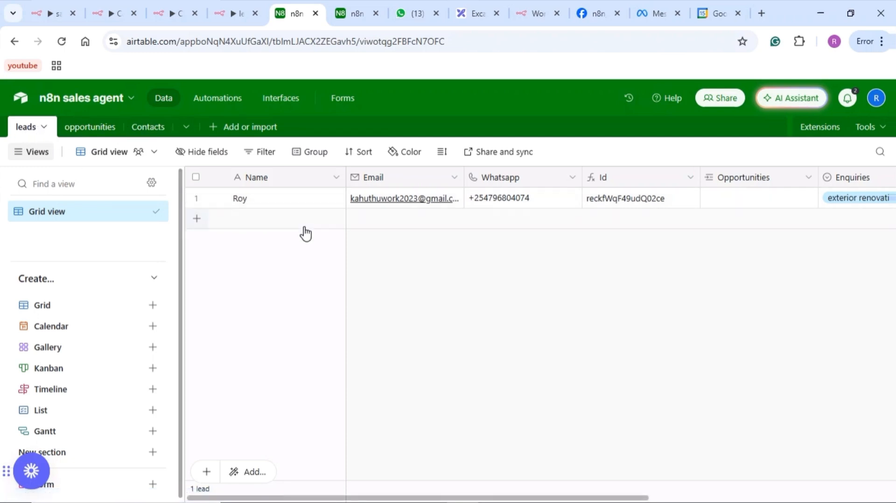
Examine the Contacts table, and read the full names of the paving entries in the opportunities table
click(154, 131)
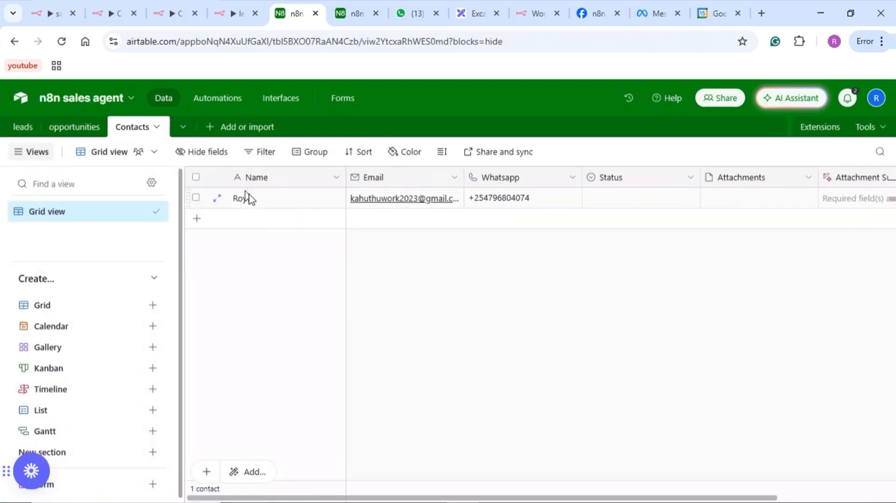
click(78, 130)
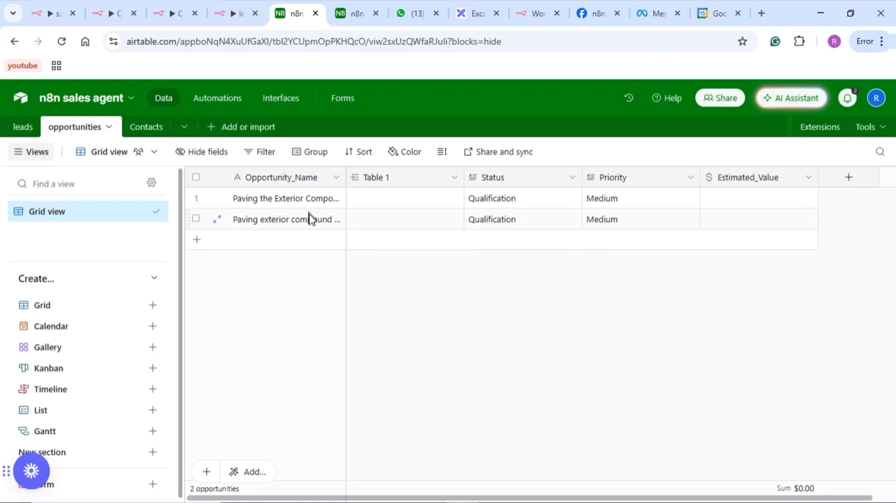
click(296, 204)
click(296, 202)
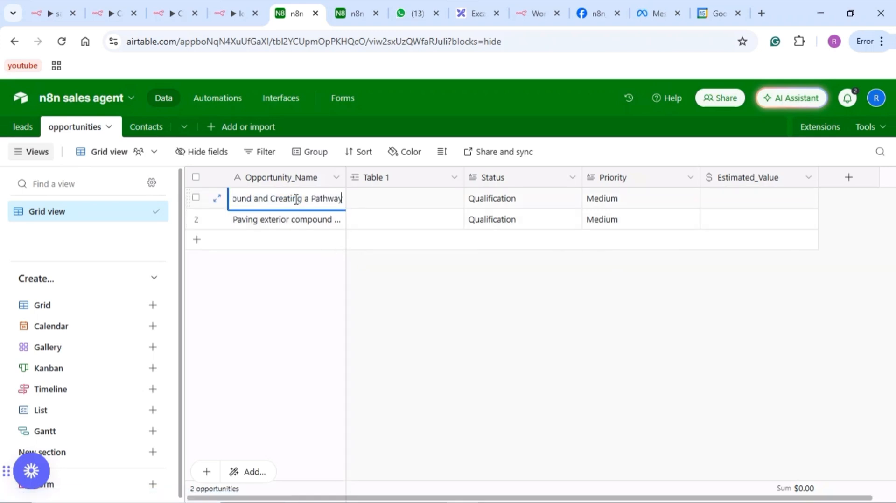
click(293, 227)
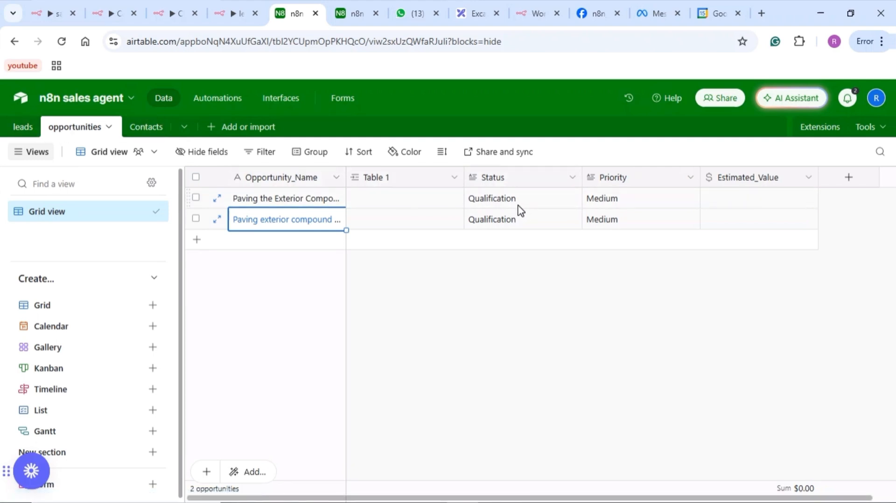
Open the base's automation and choose leads as the table for its "When a form is submitted" trigger
click(25, 129)
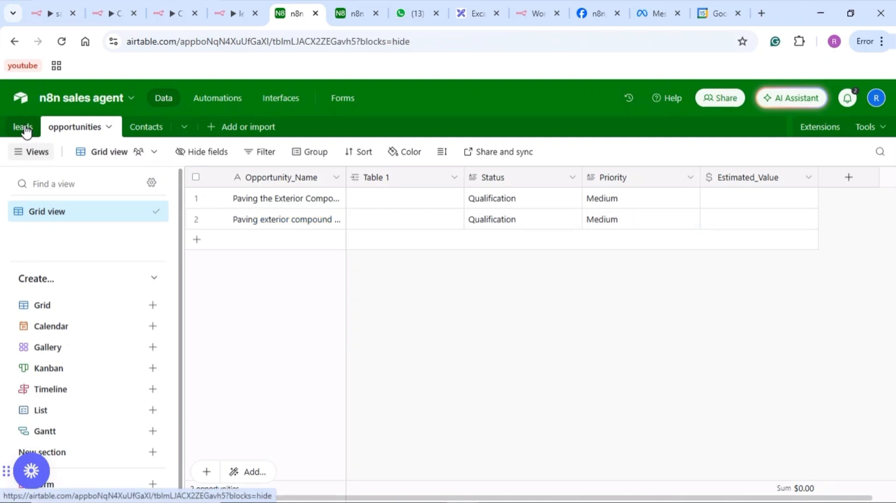
click(216, 103)
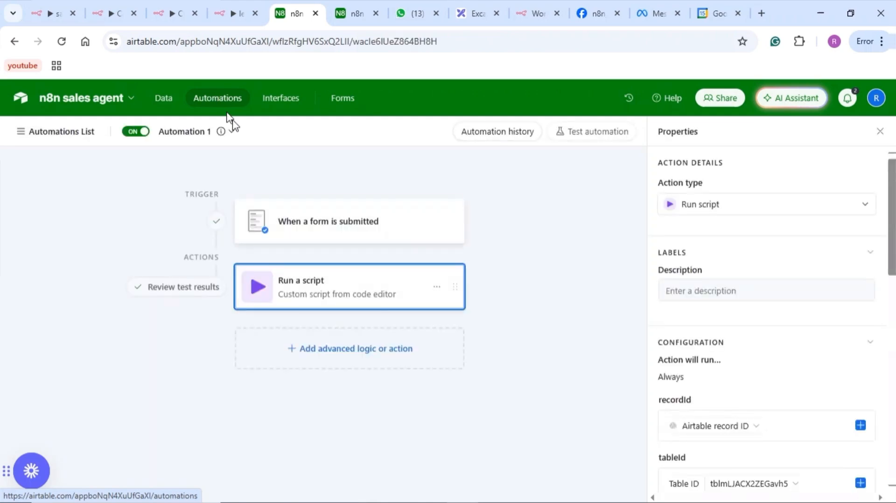
click(337, 226)
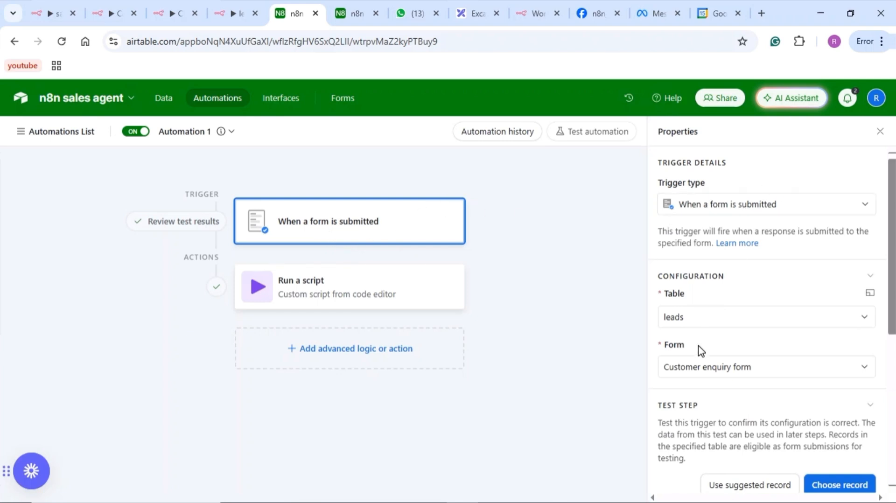
click(672, 322)
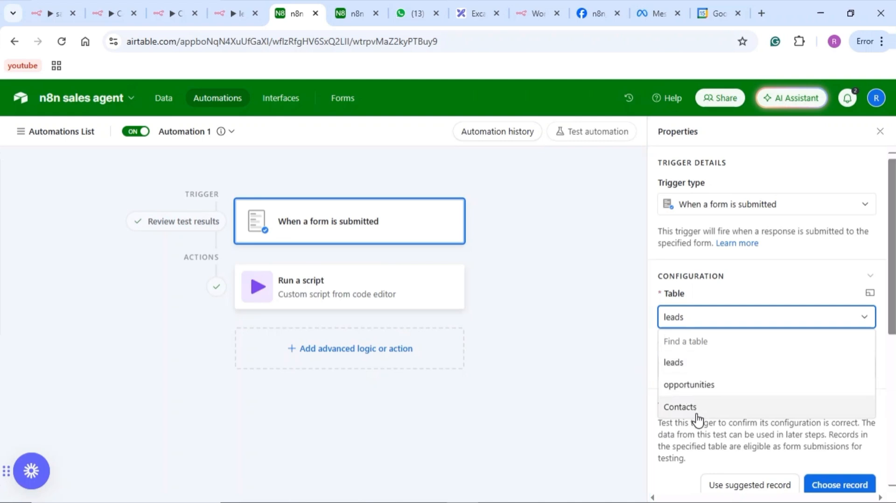
click(695, 366)
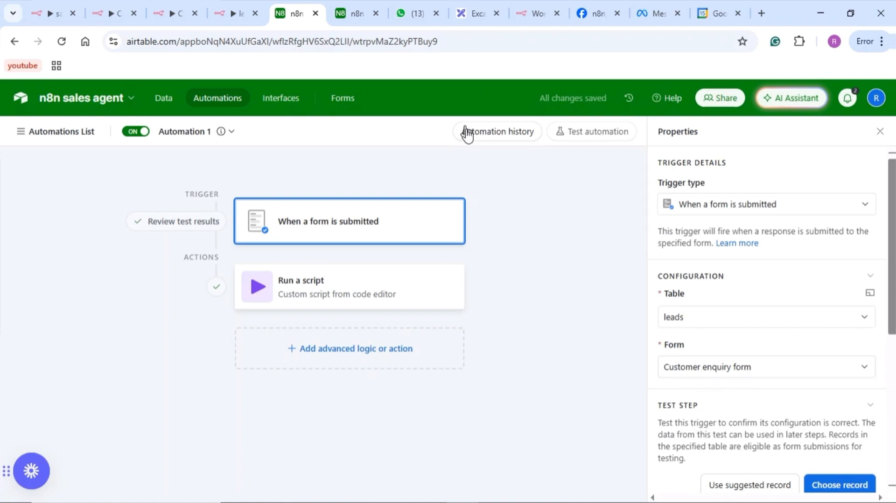
Look at the enquiry form page, and check the form choices of the automation trigger, keeping Customer enquiry form
click(357, 19)
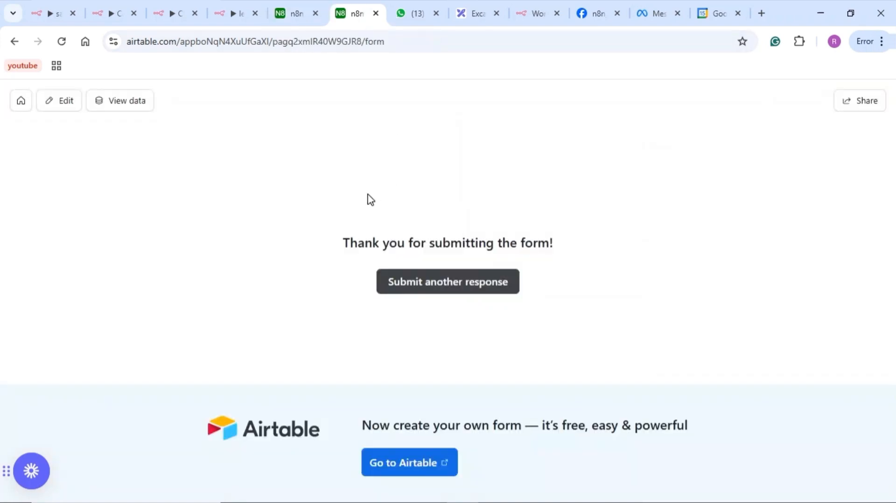
click(284, 10)
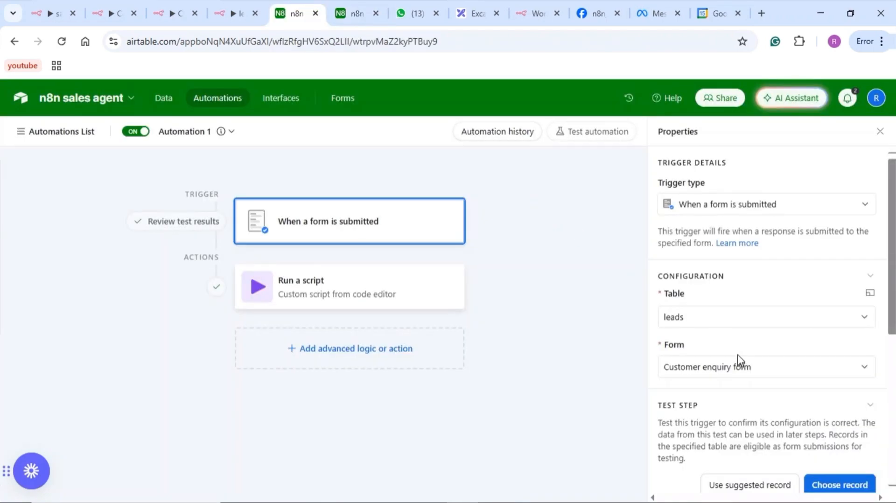
click(788, 368)
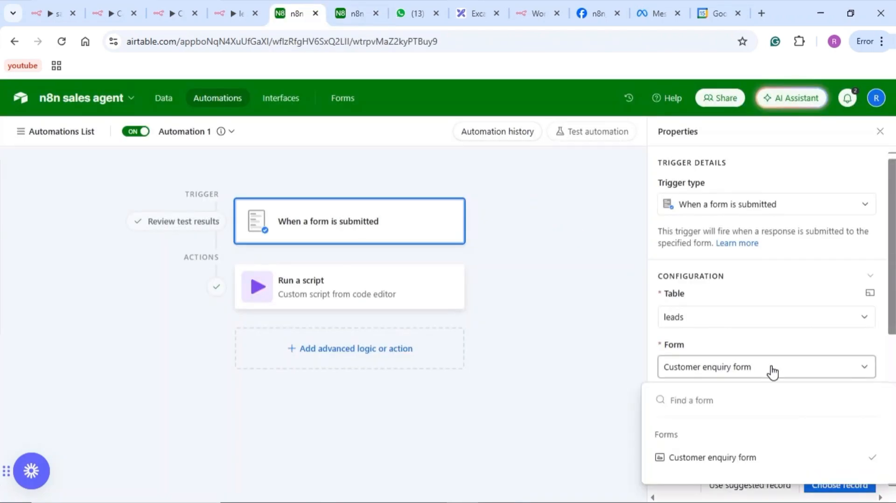
click(767, 370)
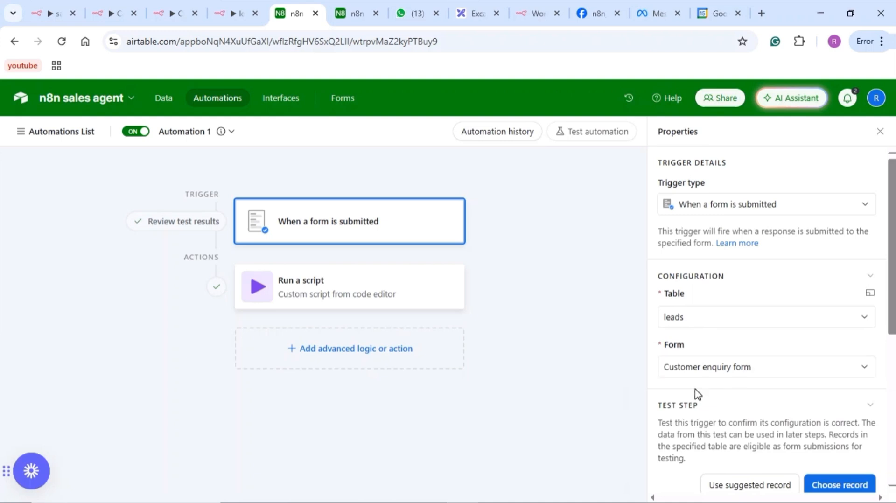
Review the form trigger's test step and results, and collapse both sections
scroll(697, 395, down, 3)
scroll(697, 395, down, 2)
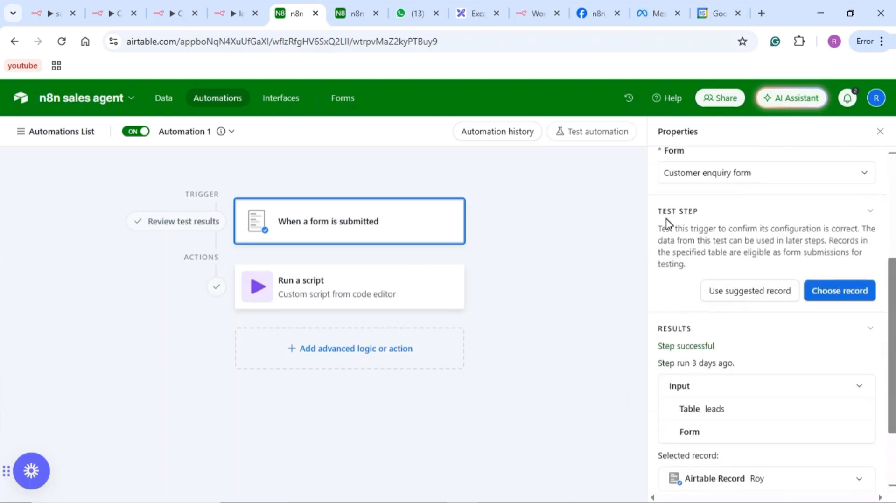
click(695, 215)
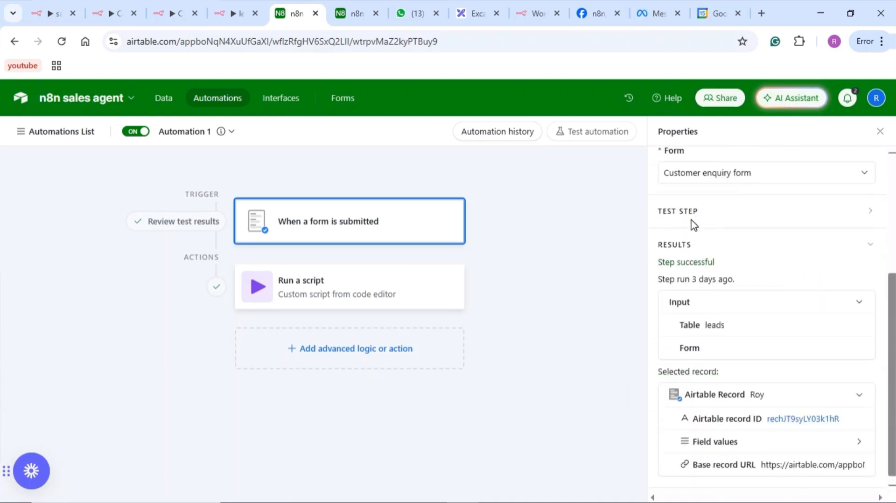
scroll(682, 343, down, 1)
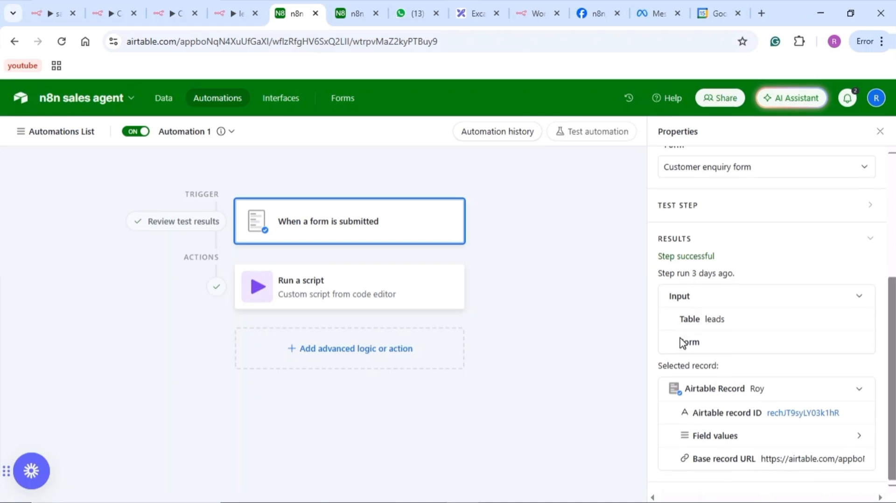
click(722, 237)
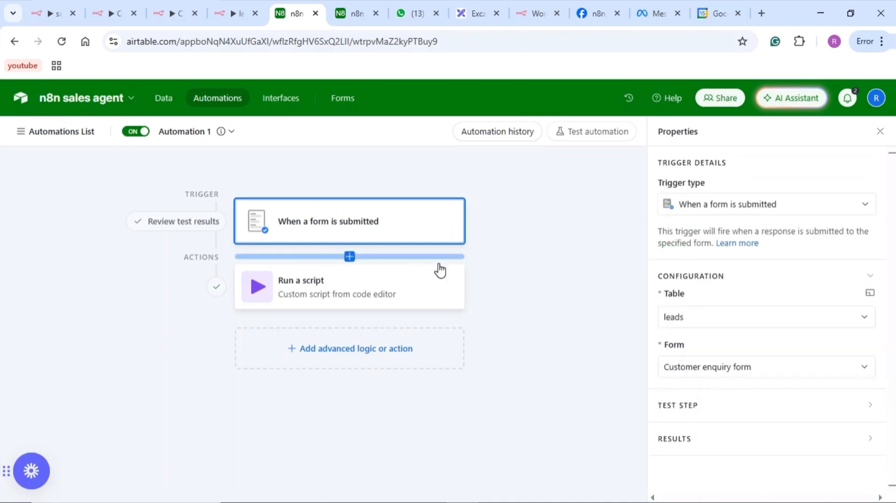
Open the "Run a script" action and examine its recordId, tableId and webhookUrl inputs and its script code
click(405, 302)
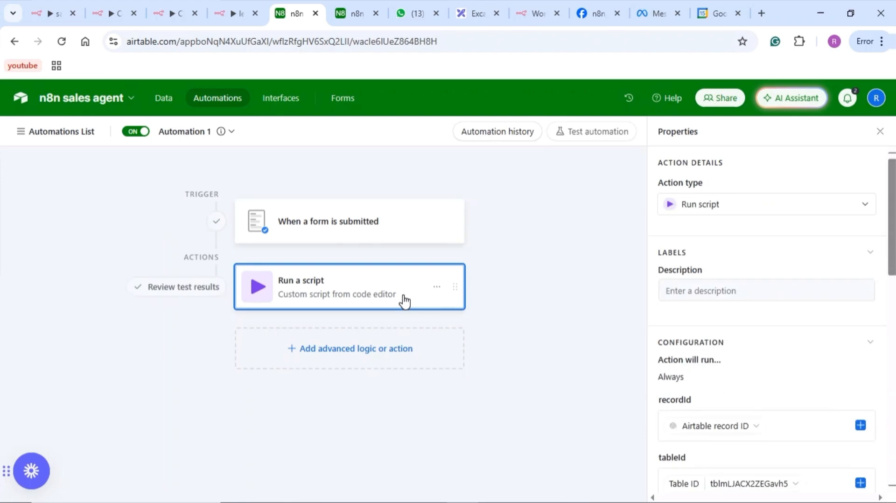
scroll(723, 333, down, 4)
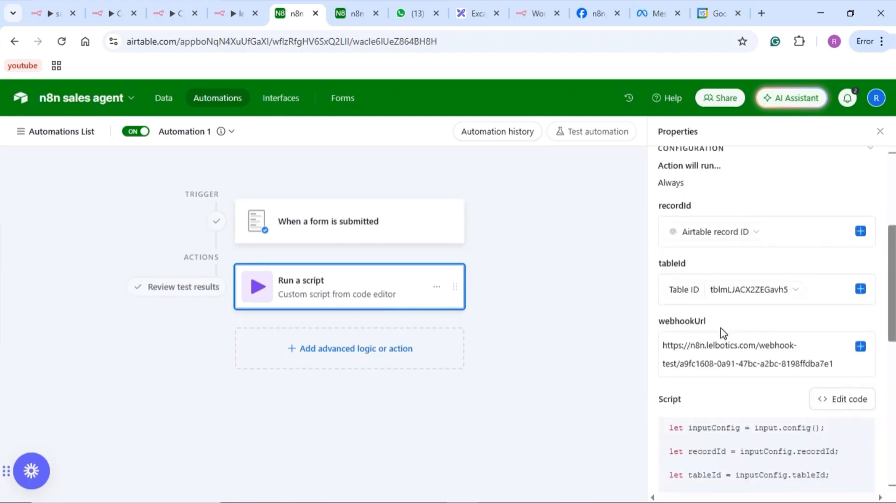
scroll(723, 332, up, 4)
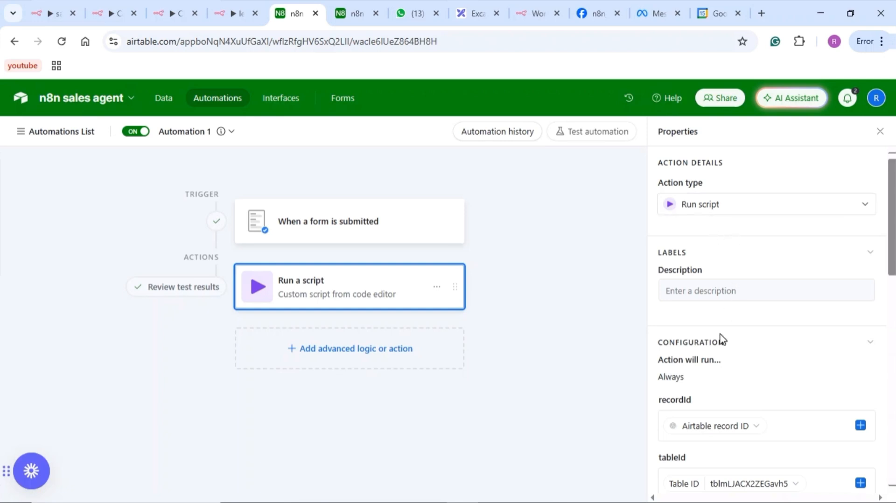
scroll(722, 339, down, 3)
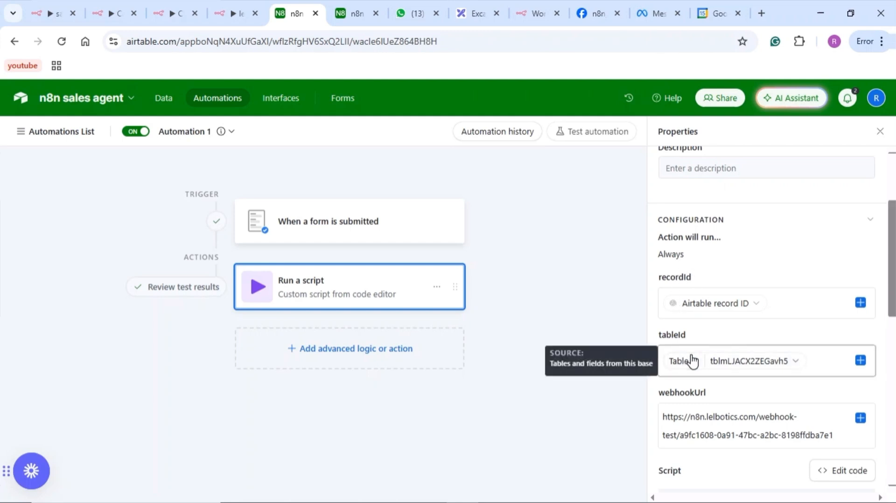
scroll(705, 360, down, 3)
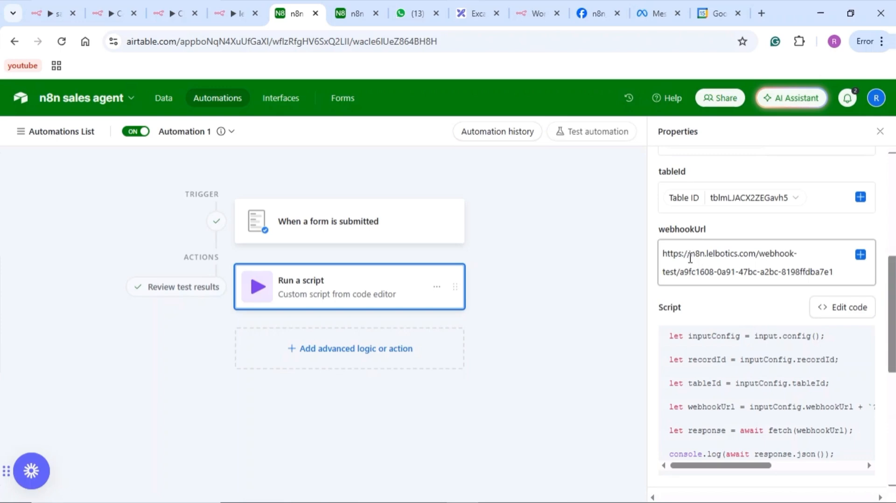
Look at the sales MVP and lead submission workflows in n8n, and highlight the opening message in the WhatsApp chat
click(44, 13)
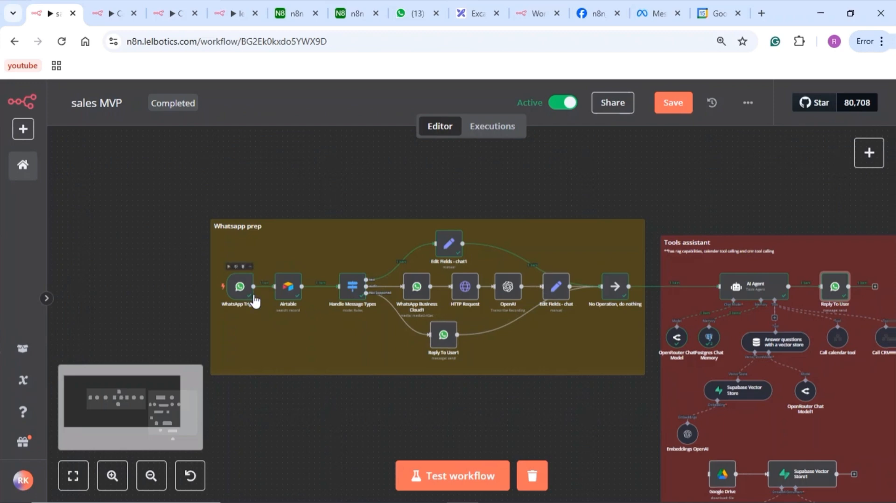
click(228, 14)
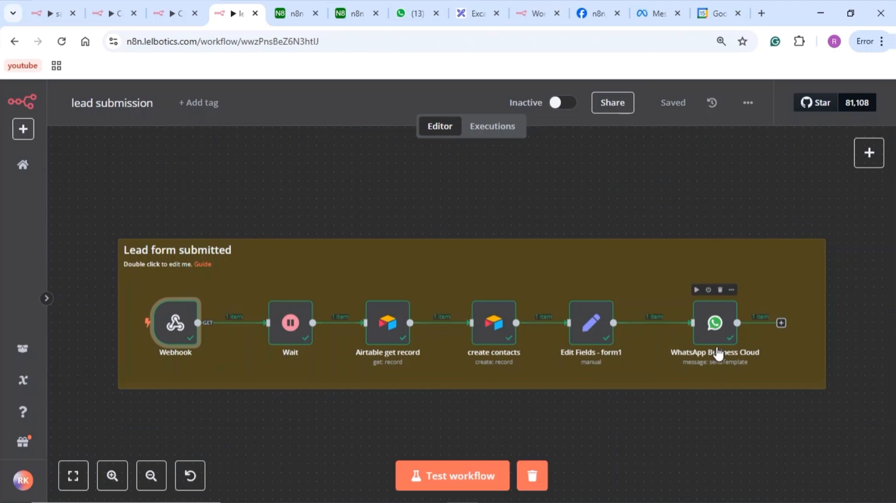
click(404, 10)
scroll(513, 215, up, 15)
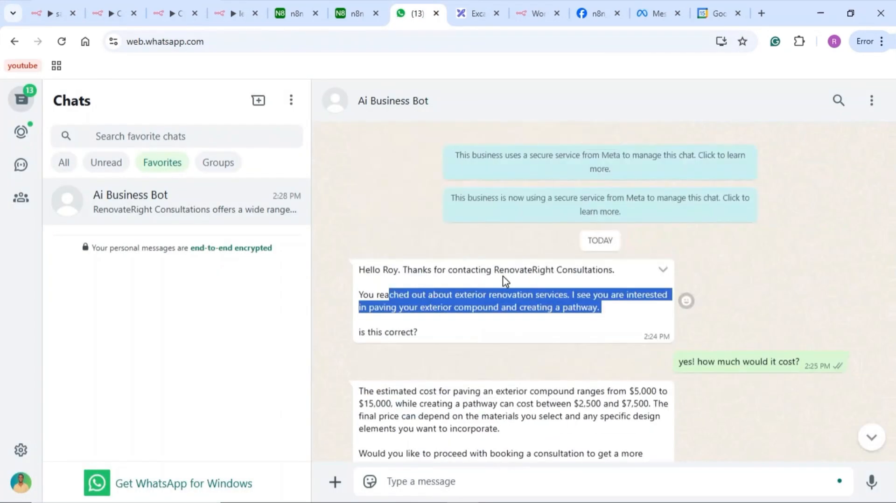
click(739, 331)
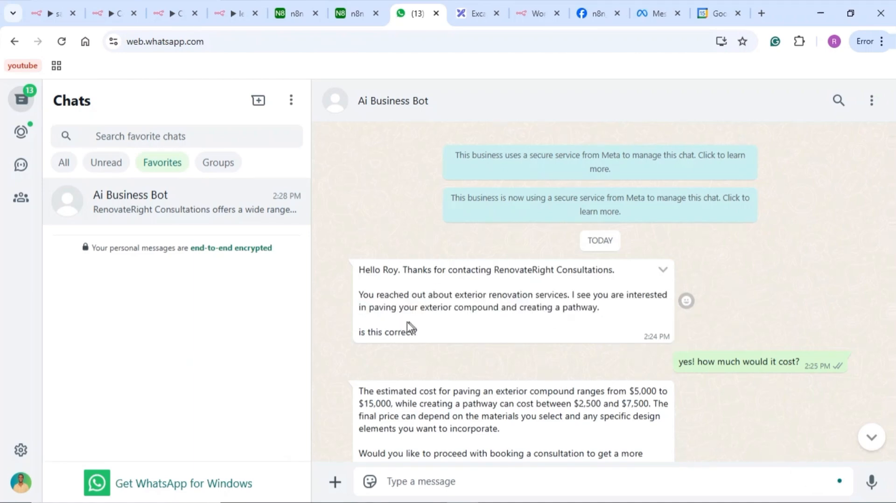
drag(419, 333, 367, 269)
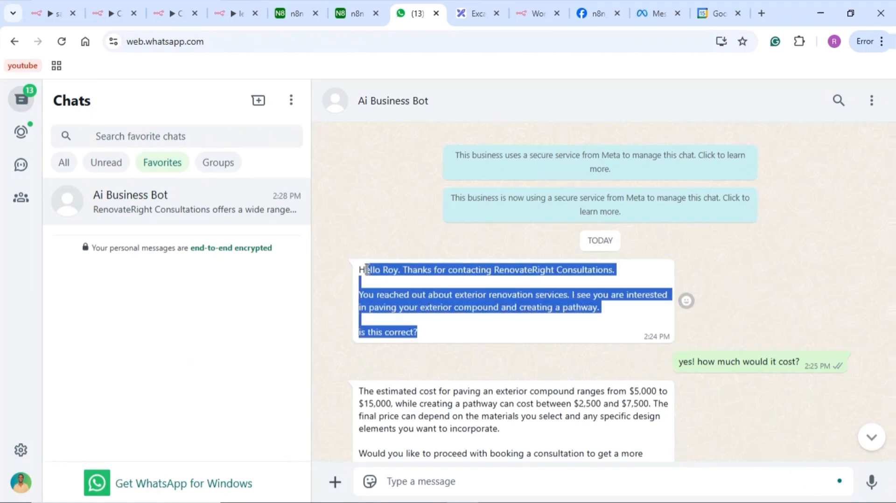
Compare the lead submission and sales MVP workflows with the WhatsApp chat, highlighting the bot's cost estimate reply
click(227, 13)
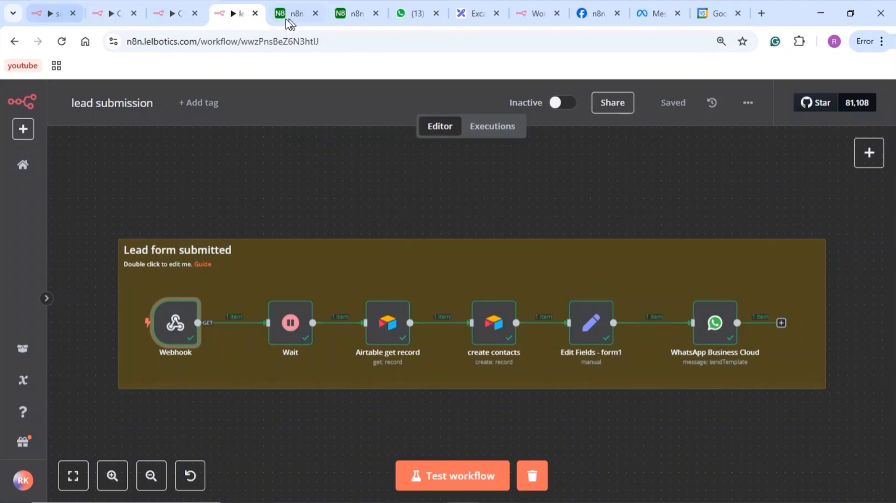
click(412, 13)
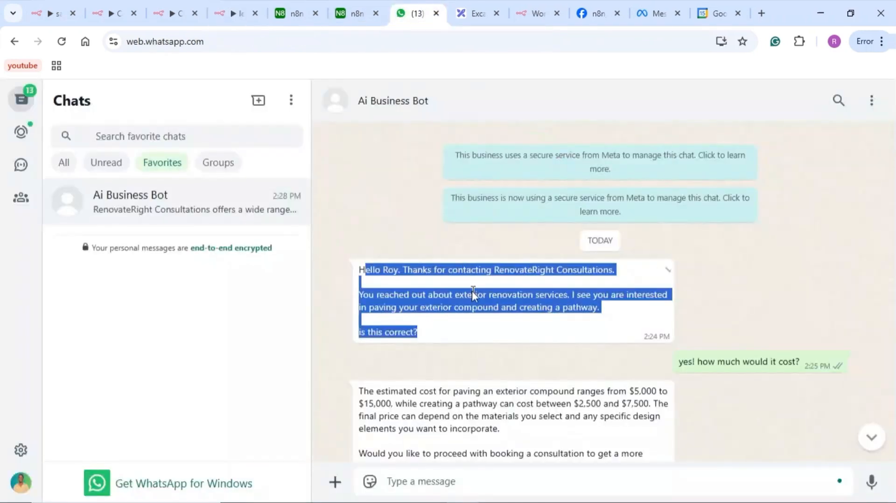
scroll(466, 346, down, 2)
drag(559, 360, 361, 288)
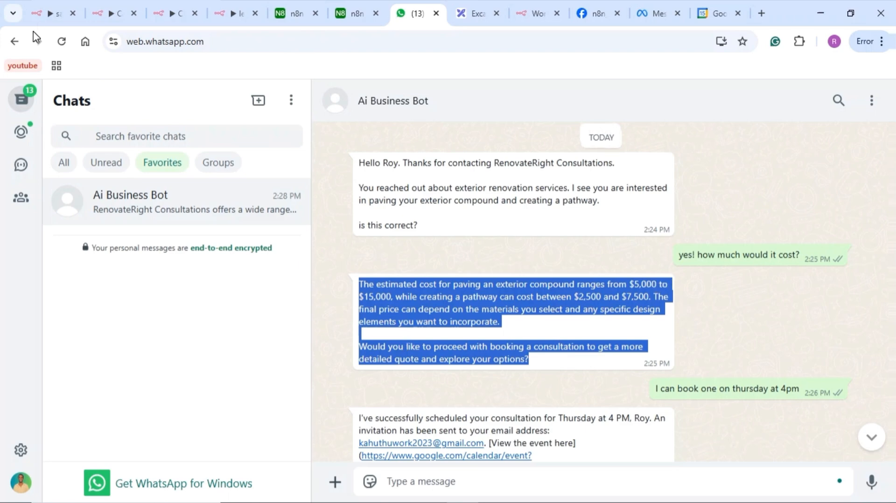
click(43, 14)
scroll(440, 320, right, 5)
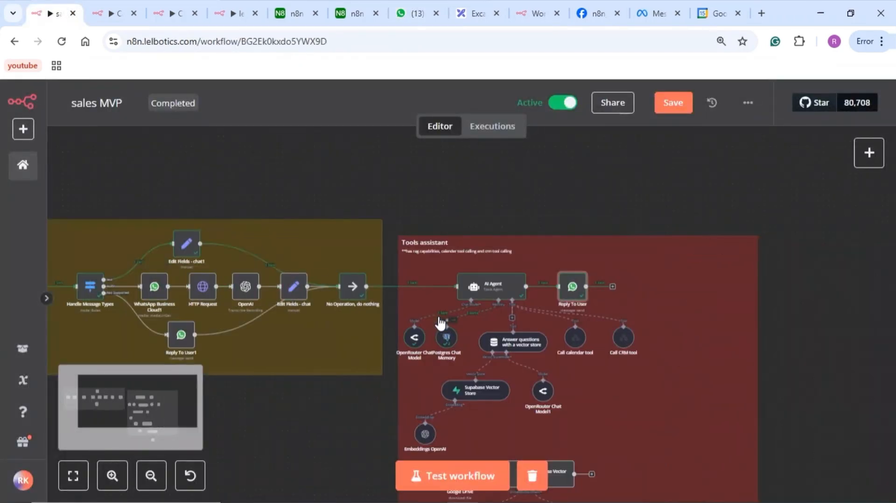
scroll(442, 329, left, 6)
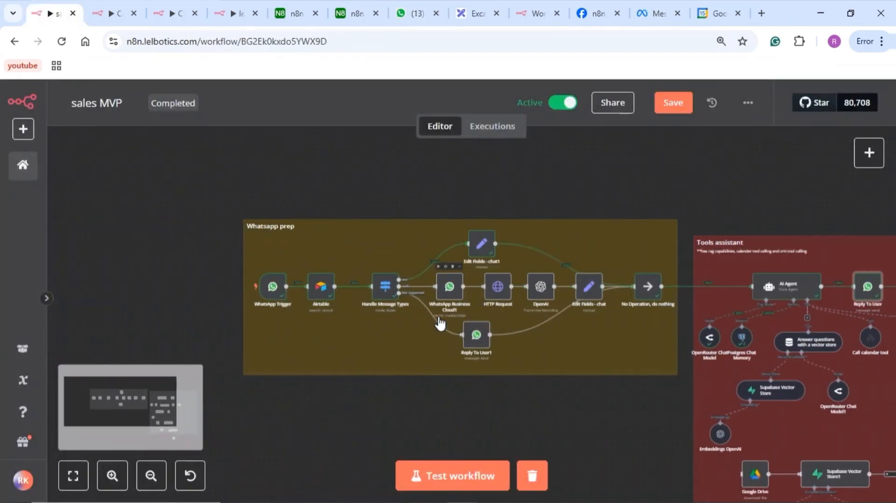
Switch to Airtable, open the "Run a script" action's code for editing and examine the whole script, including the webhookUrl line
click(293, 10)
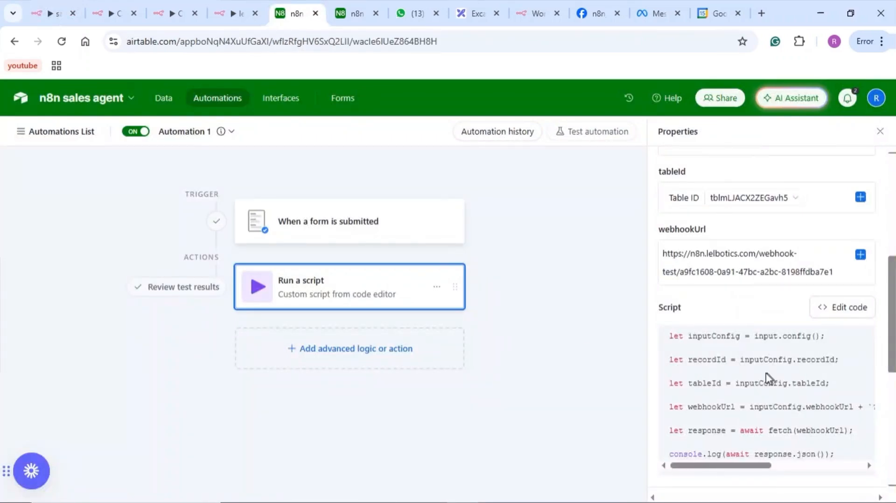
scroll(766, 372, down, 2)
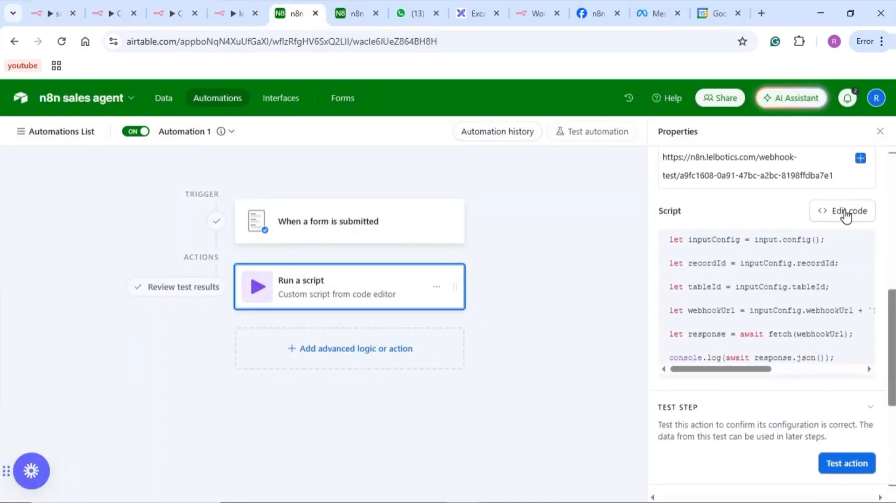
click(846, 212)
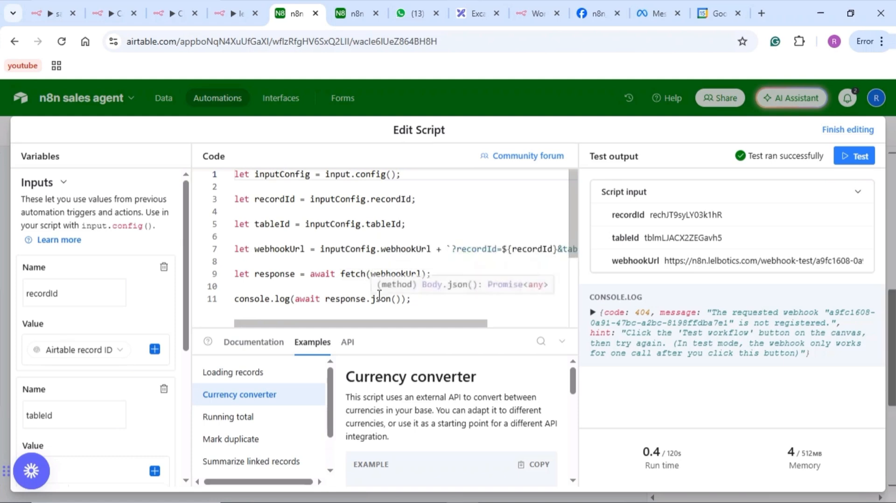
scroll(316, 270, down, 1)
scroll(316, 270, up, 1)
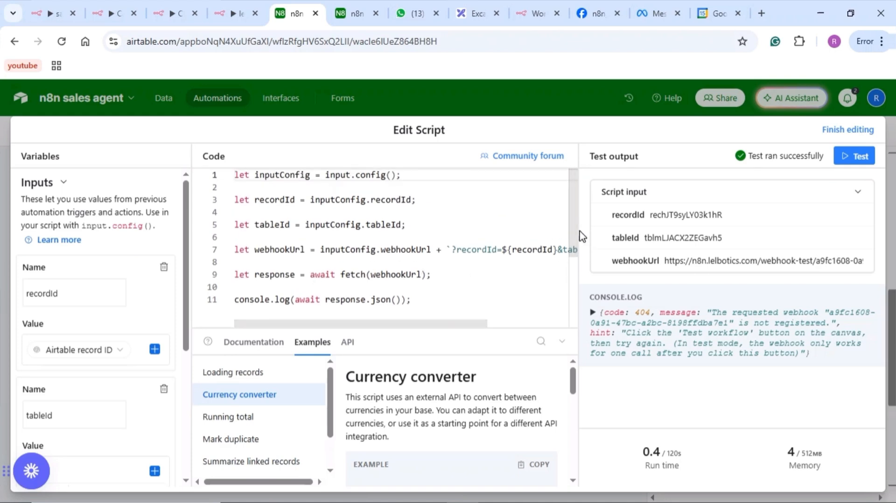
scroll(520, 304, right, 3)
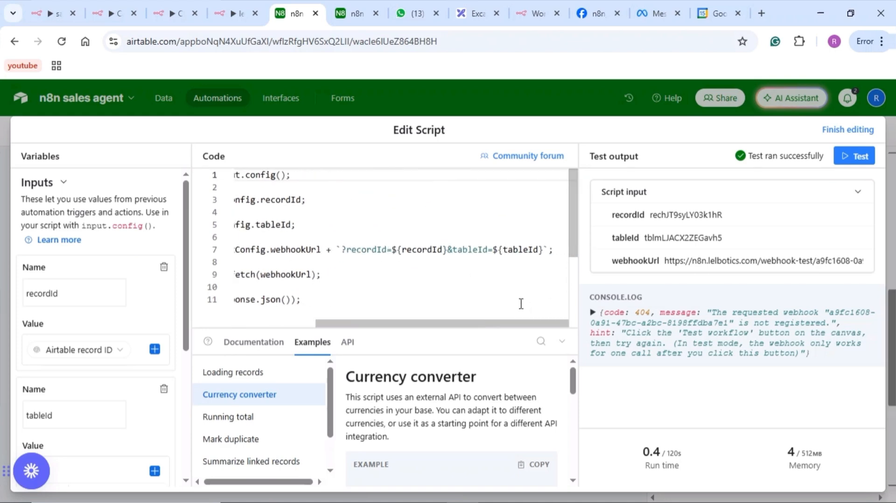
scroll(521, 304, left, 3)
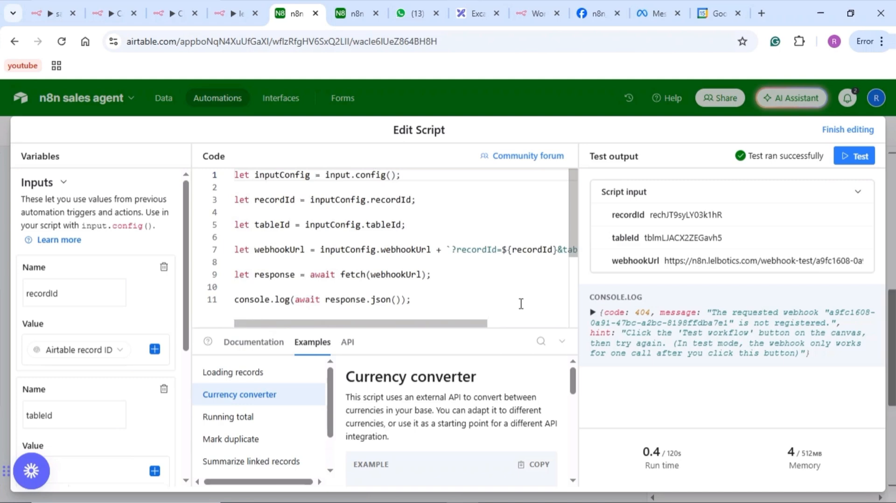
drag(450, 313, 228, 167)
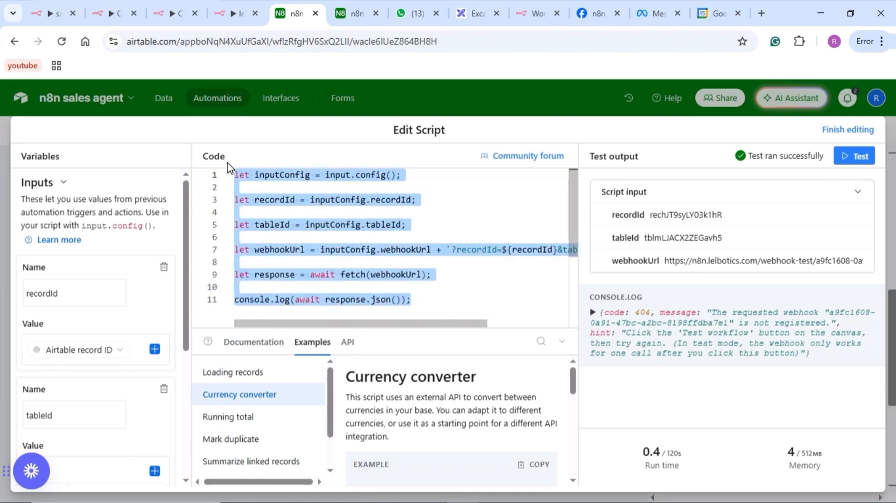
click(443, 286)
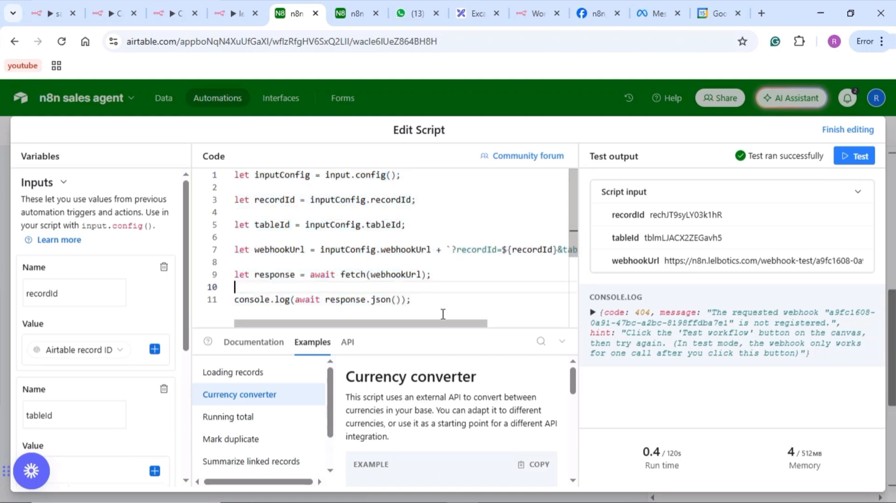
scroll(449, 221, right, 3)
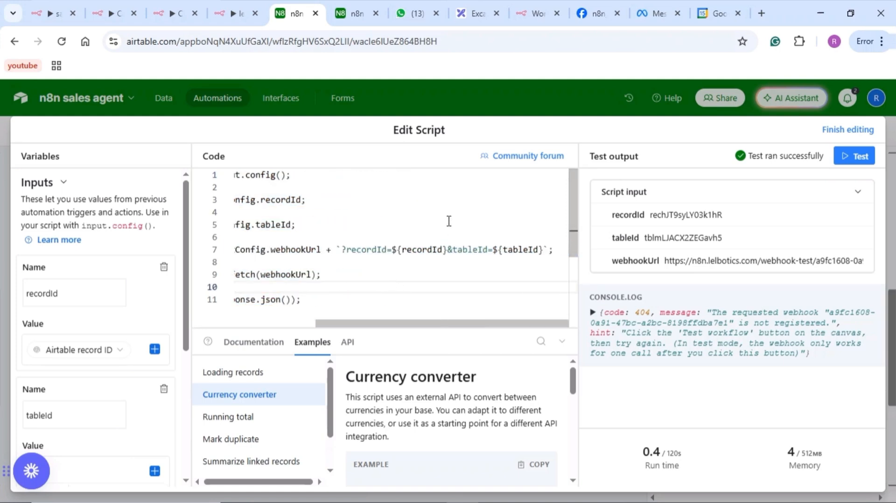
scroll(449, 220, left, 3)
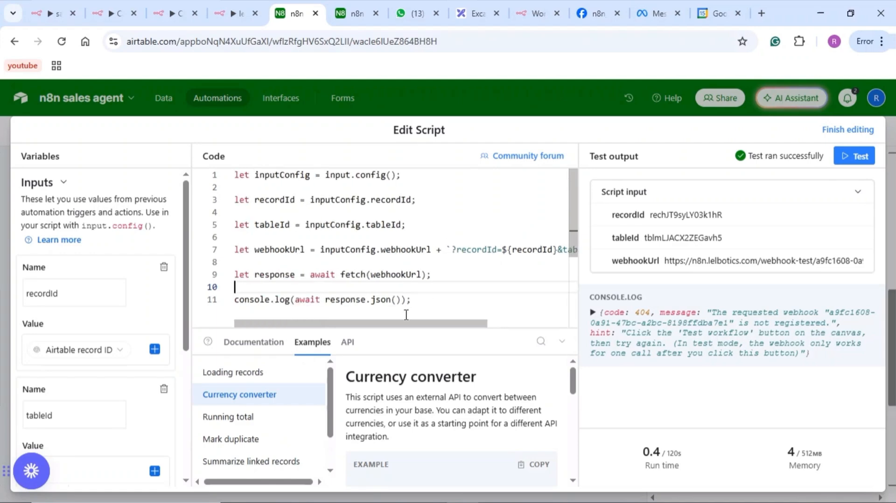
Review the script's input variables recordId, tableId and webhookUrl together with their values
scroll(108, 360, down, 5)
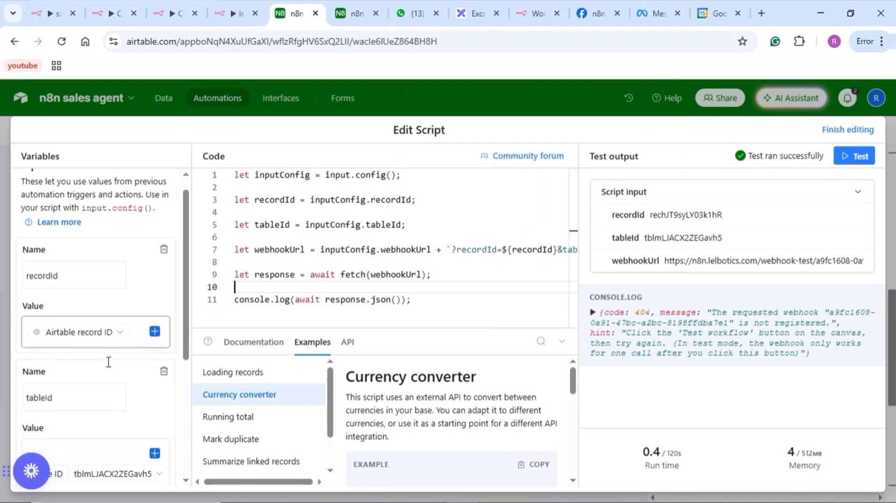
scroll(108, 362, up, 5)
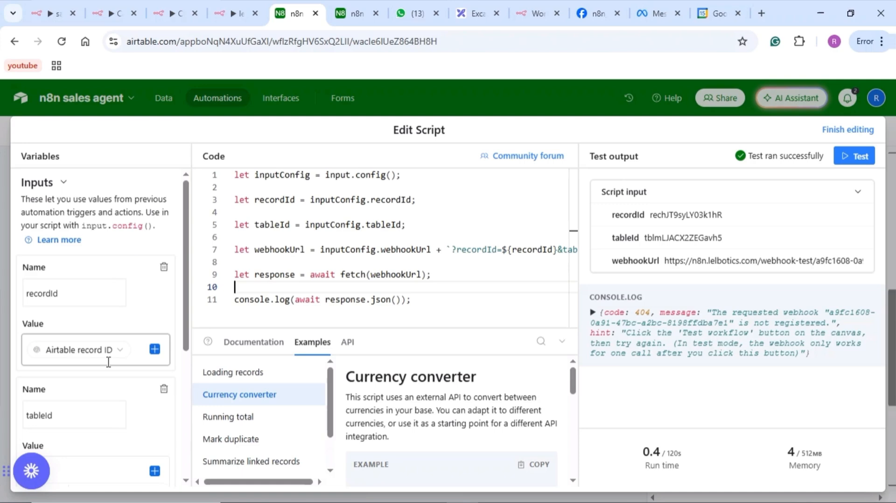
drag(66, 293, 29, 293)
scroll(124, 356, down, 3)
scroll(82, 340, down, 3)
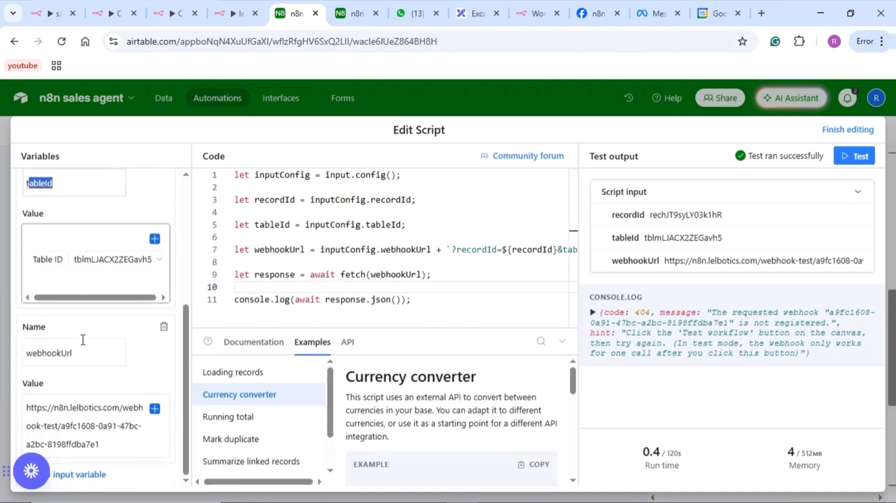
drag(79, 358, 27, 356)
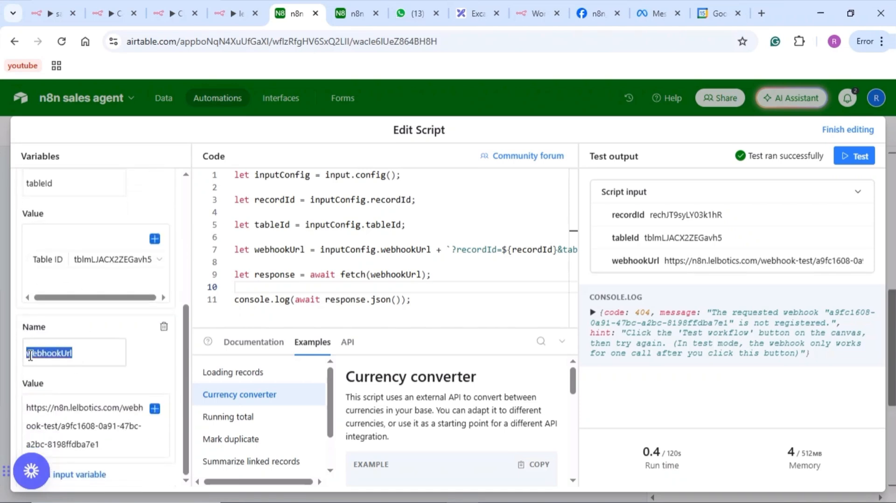
click(80, 355)
click(85, 424)
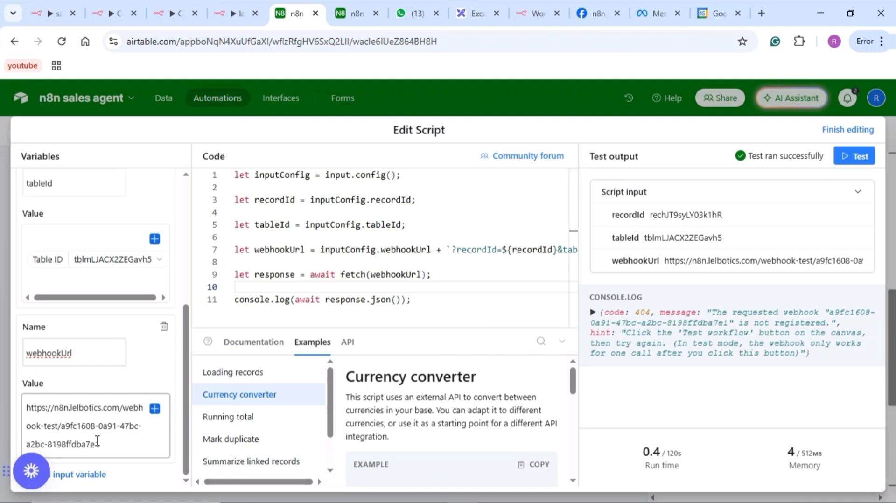
Check the options of the tableId variable's Table ID token, close them, and look over the recordId variable again
scroll(89, 340, up, 3)
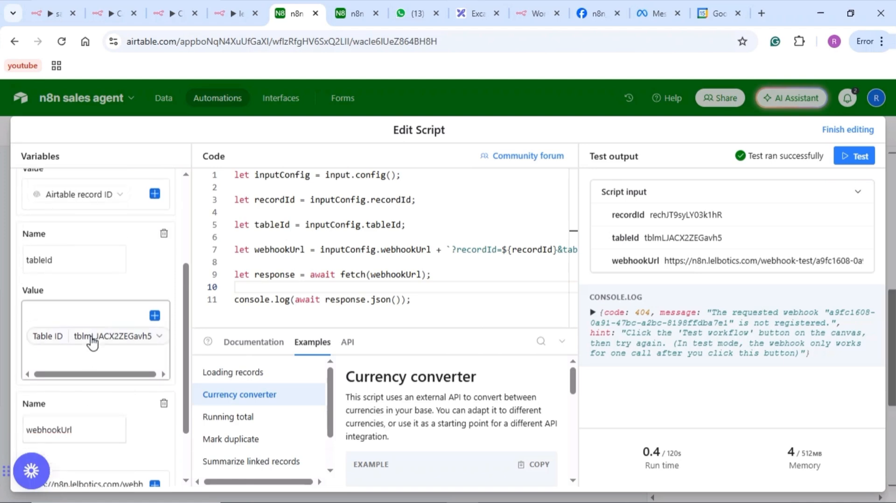
click(92, 343)
scroll(82, 269, up, 5)
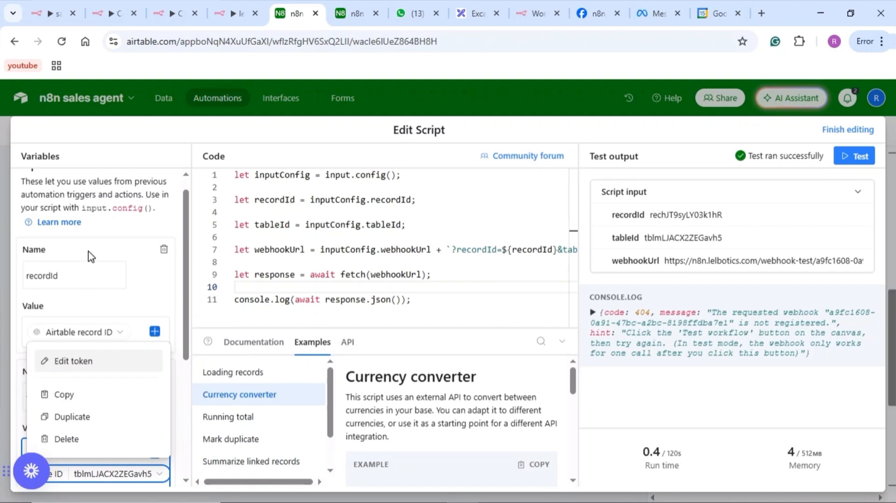
click(81, 265)
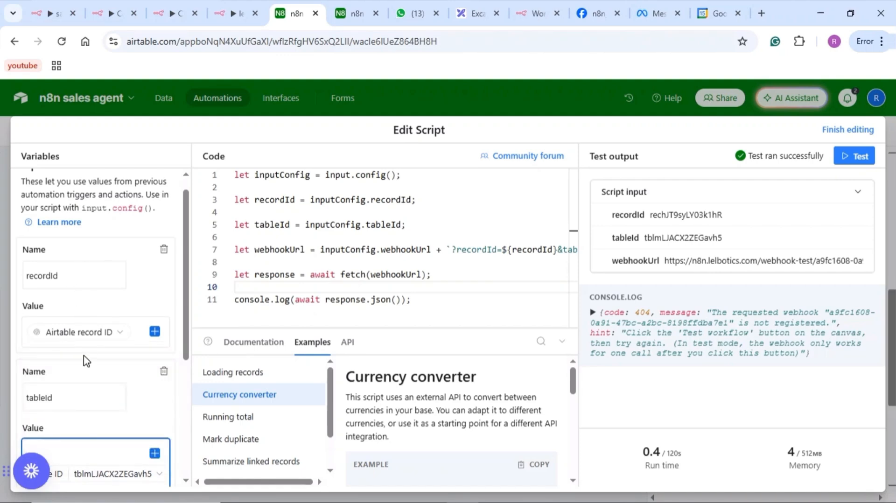
scroll(86, 361, down, 5)
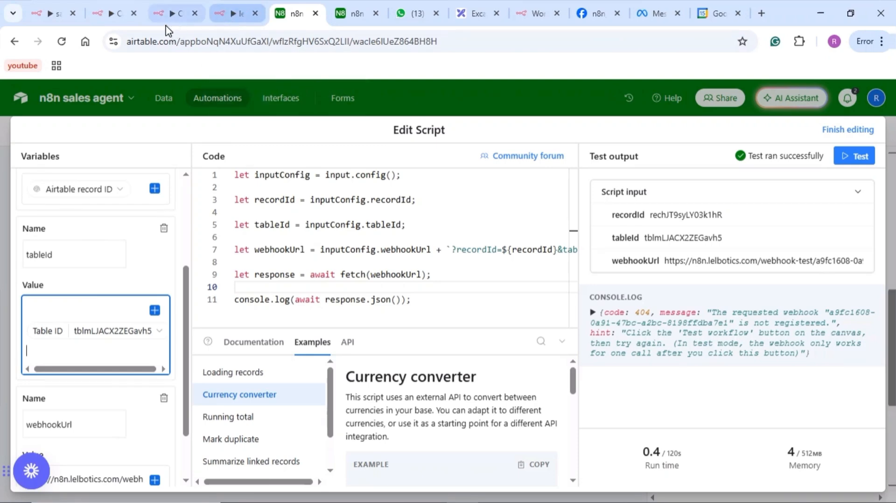
Return to the base's data and look across the fields of the leads table, including Enquiries, Notes and summary of notes
click(161, 102)
click(280, 99)
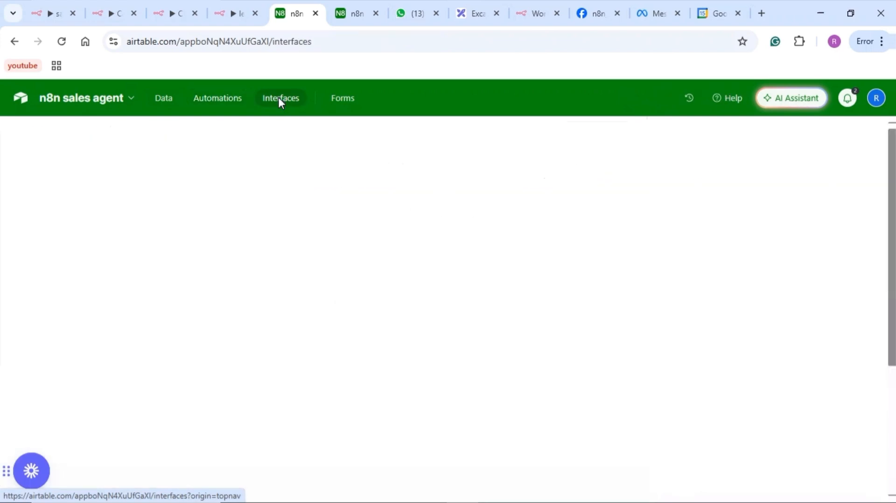
click(160, 103)
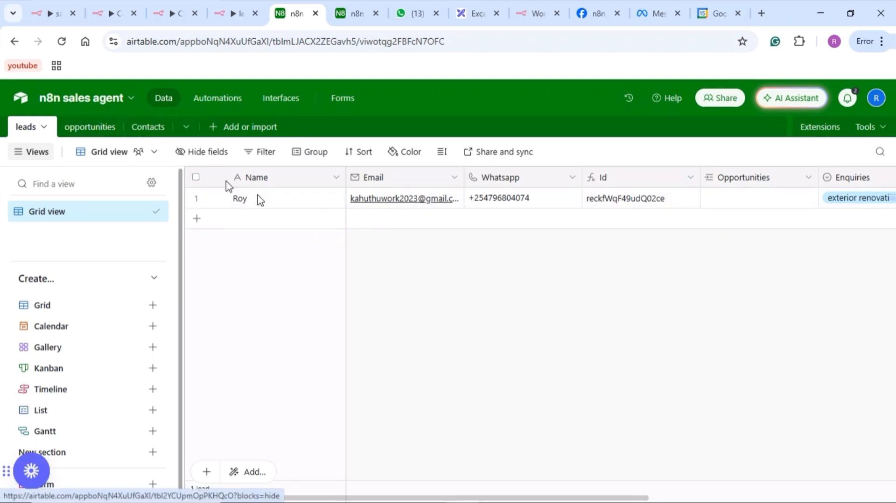
scroll(551, 198, right, 5)
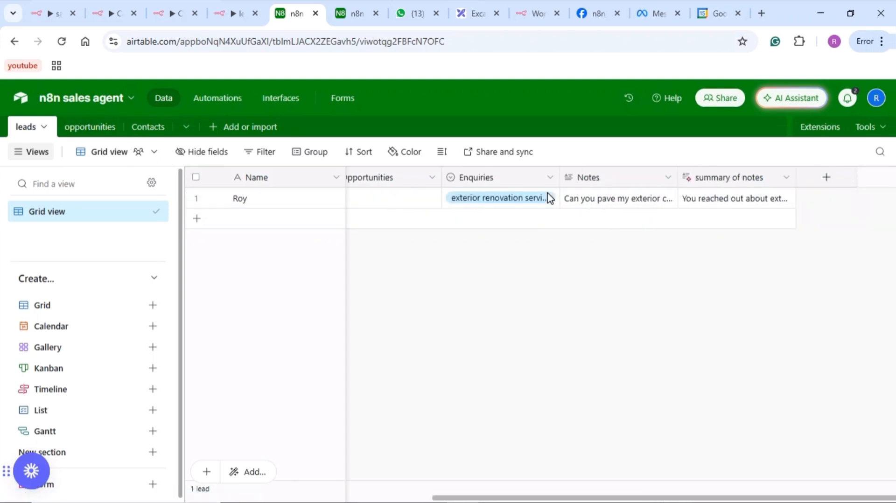
scroll(548, 198, left, 5)
scroll(547, 197, right, 5)
Expand the lead's summary of notes cell, highlight its full text for reading, and close the cell
click(751, 197)
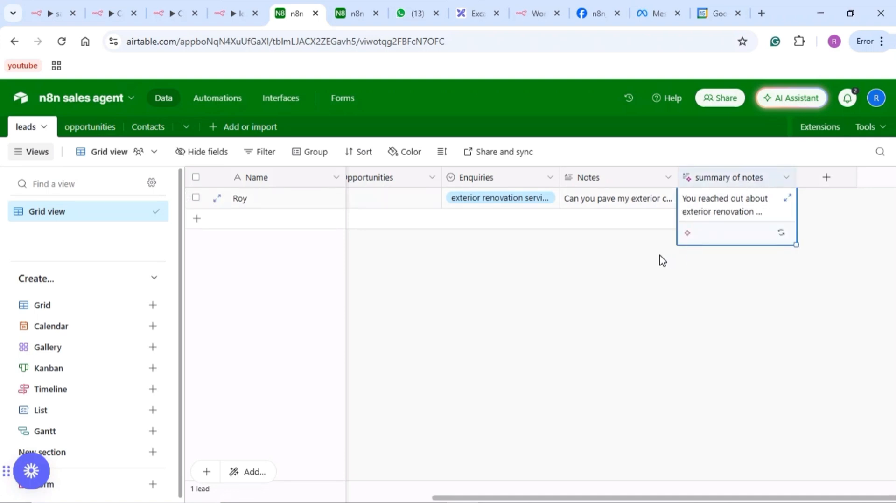
double_click(719, 208)
key(ctrl+a)
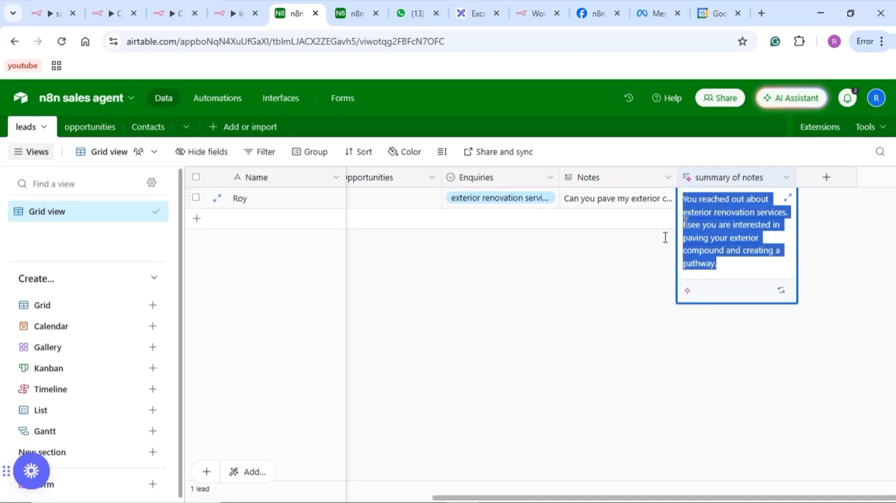
click(623, 287)
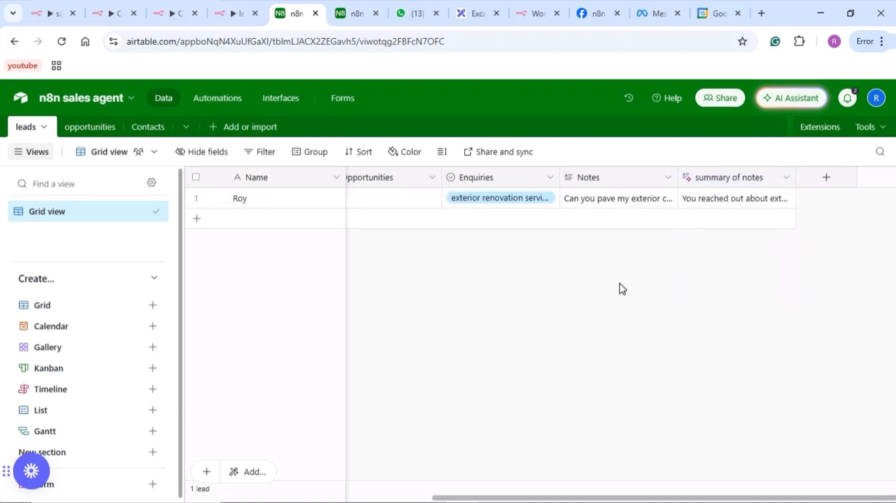
Open the summary of notes field's settings, insert a Notes token after "example message template:" in the custom instructions, and delete it again
double_click(744, 182)
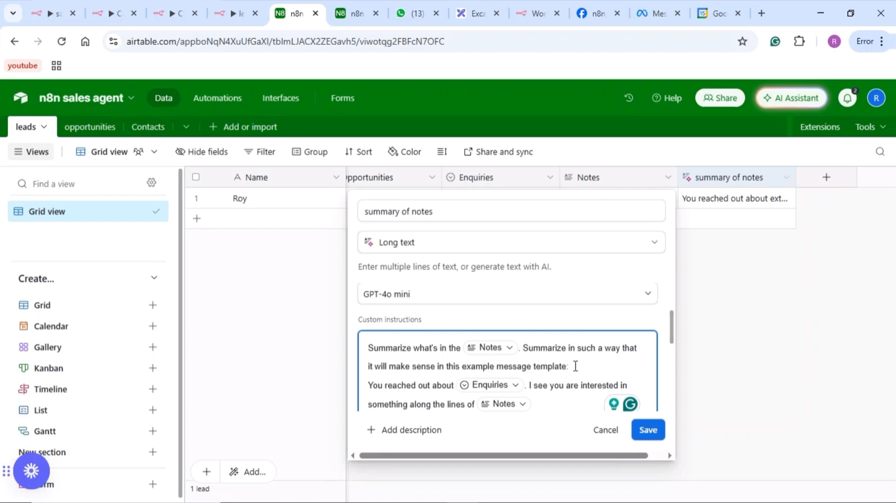
text({)
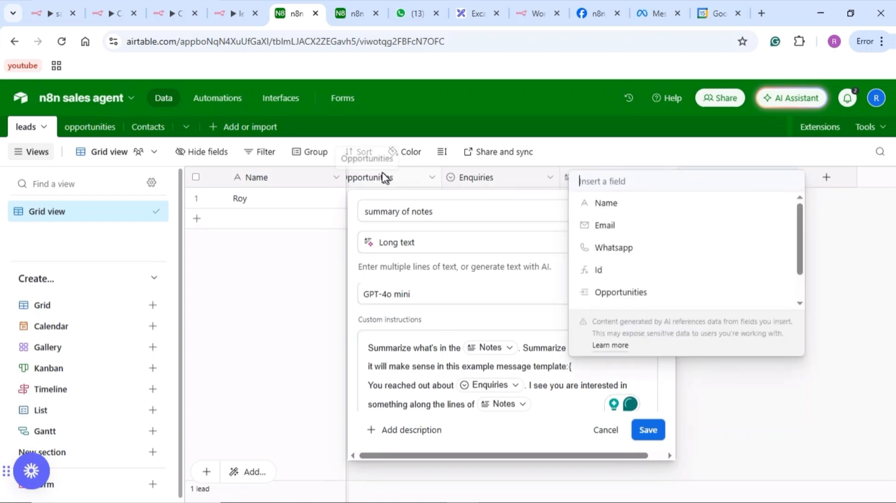
text(note)
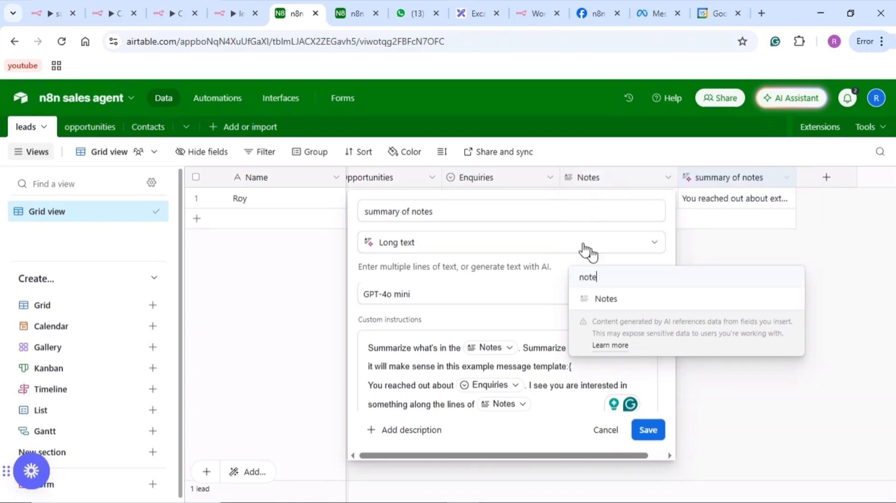
click(614, 305)
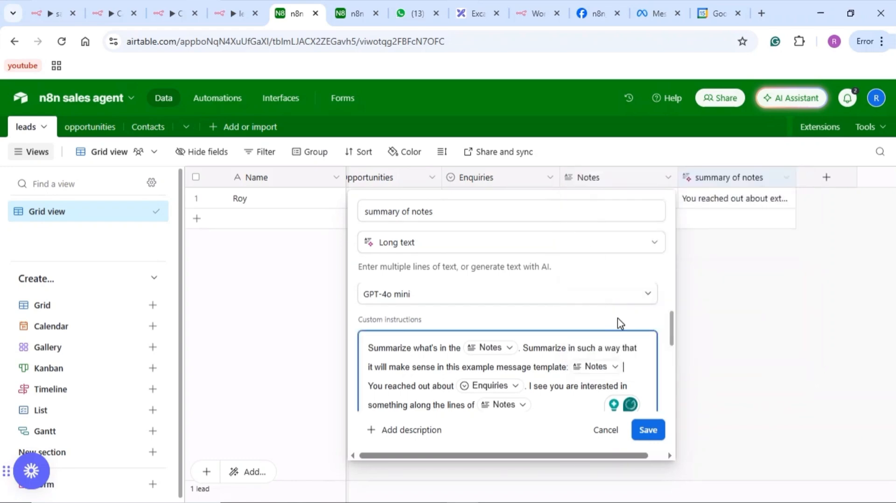
drag(628, 367, 577, 372)
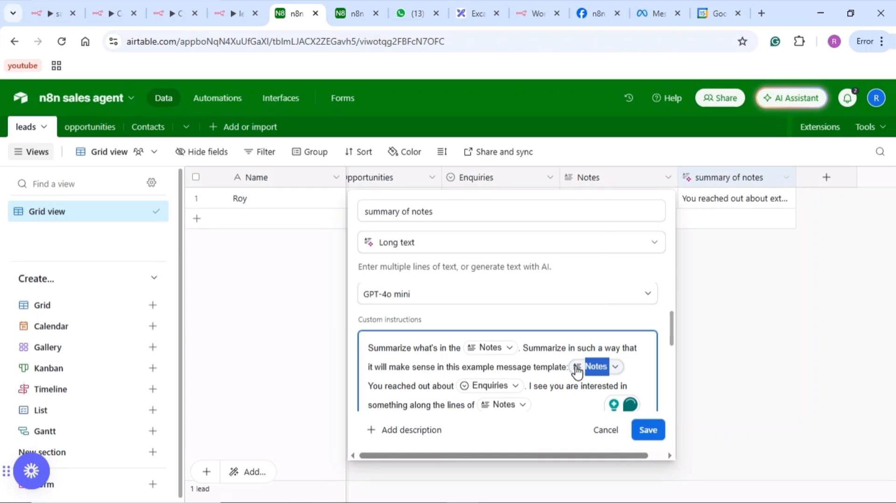
click(640, 368)
key(BackSpace)
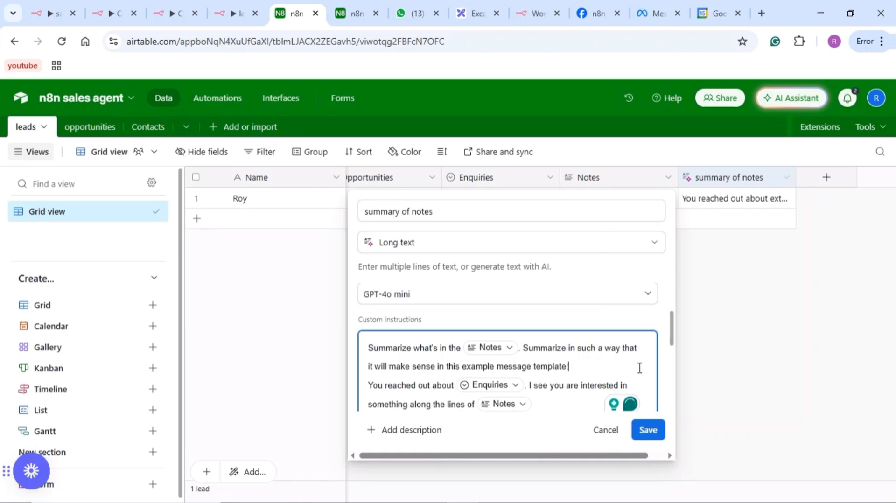
Review the message template in the custom instructions and save the summary of notes field
scroll(492, 373, down, 2)
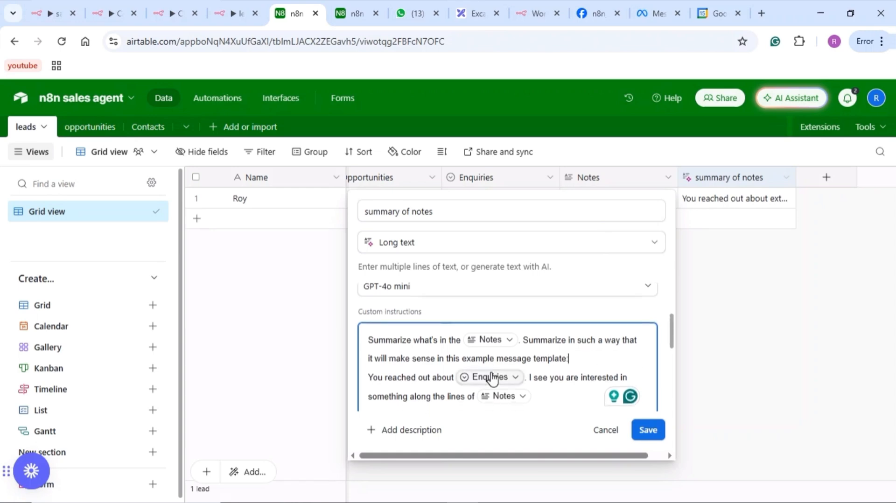
scroll(492, 376, up, 1)
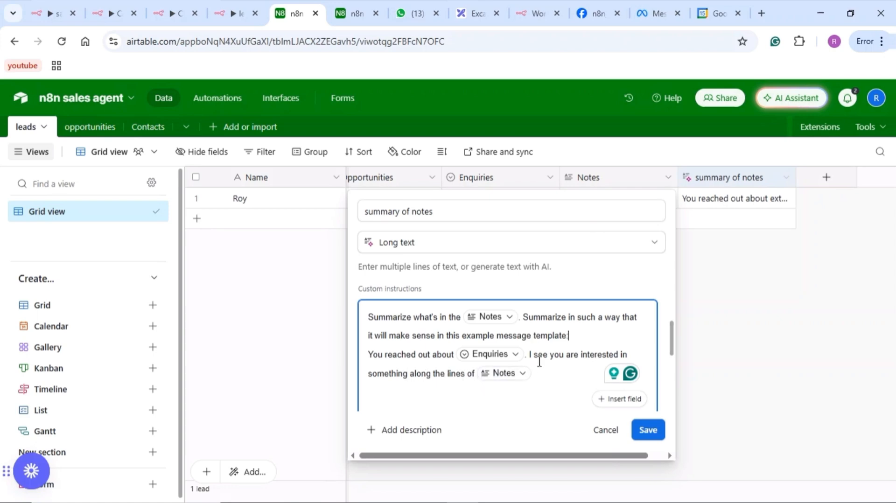
click(789, 317)
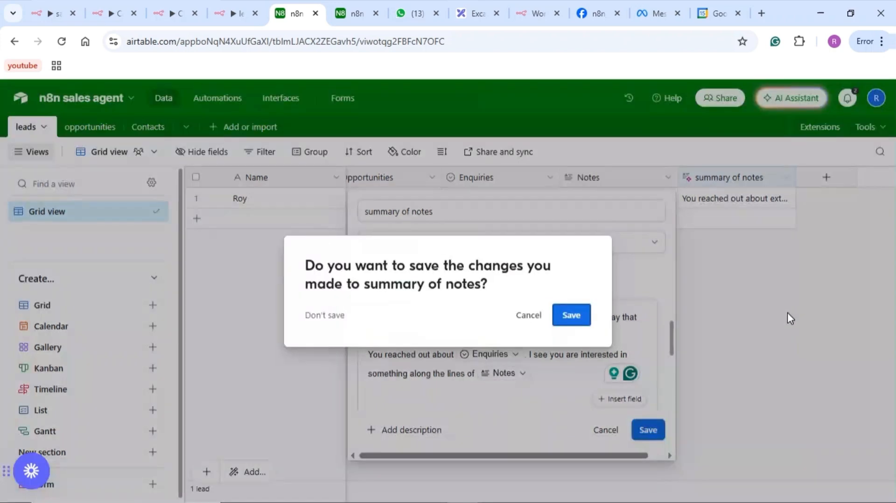
click(571, 315)
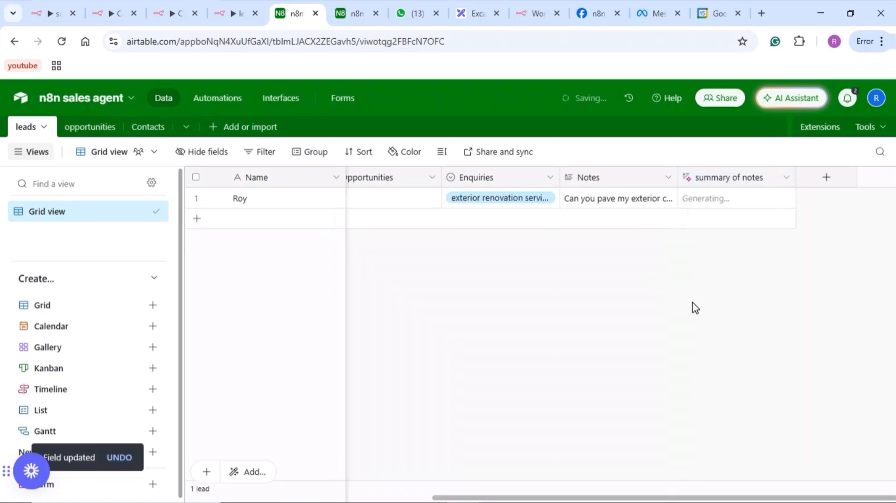
Look at the lead's Notes and Enquiries cells and its contact fields in the leads table
click(604, 204)
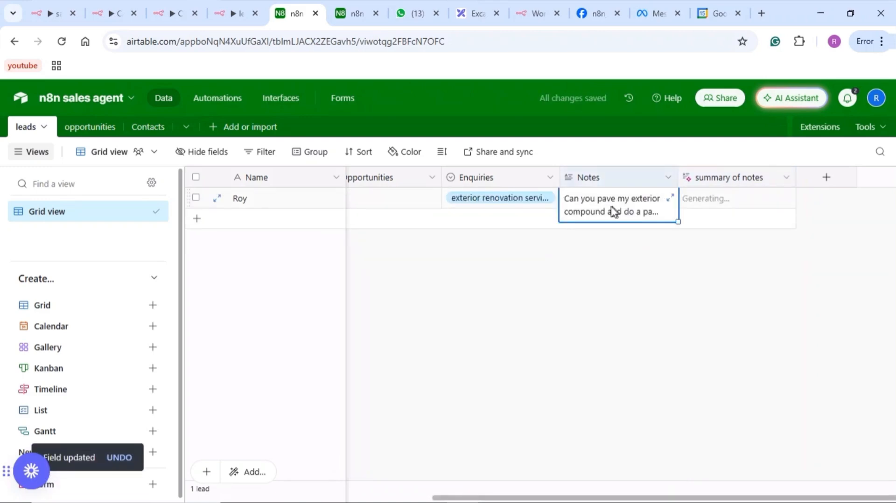
click(509, 204)
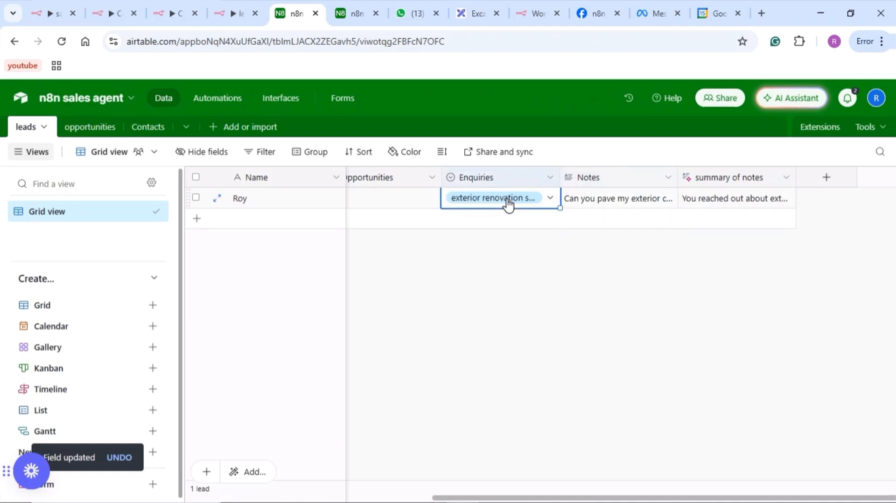
scroll(423, 245, left, 5)
scroll(423, 245, left, 2)
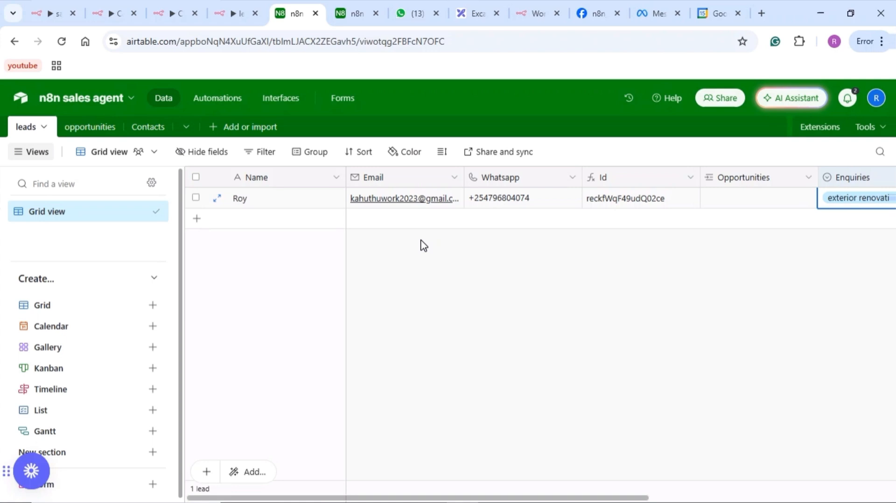
Switch to the lead submission workflow in n8n, highlight the Webhook node's test URL, and return to the canvas
click(234, 7)
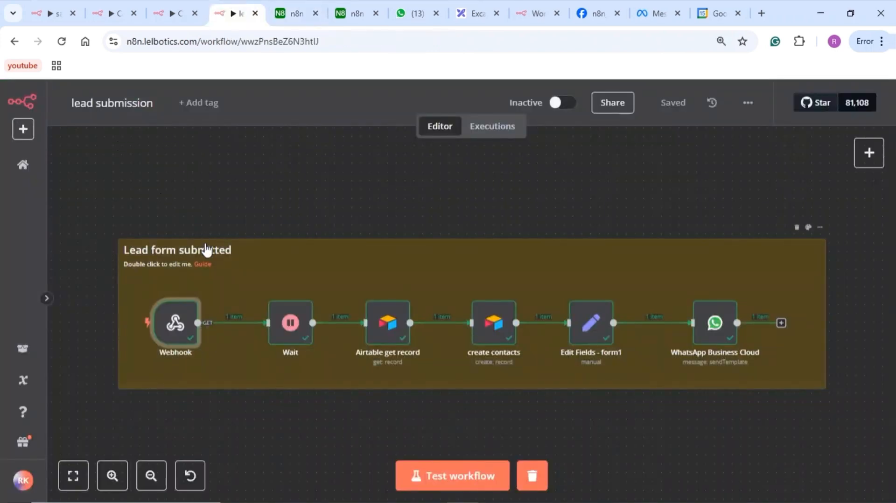
scroll(321, 208, down, 1)
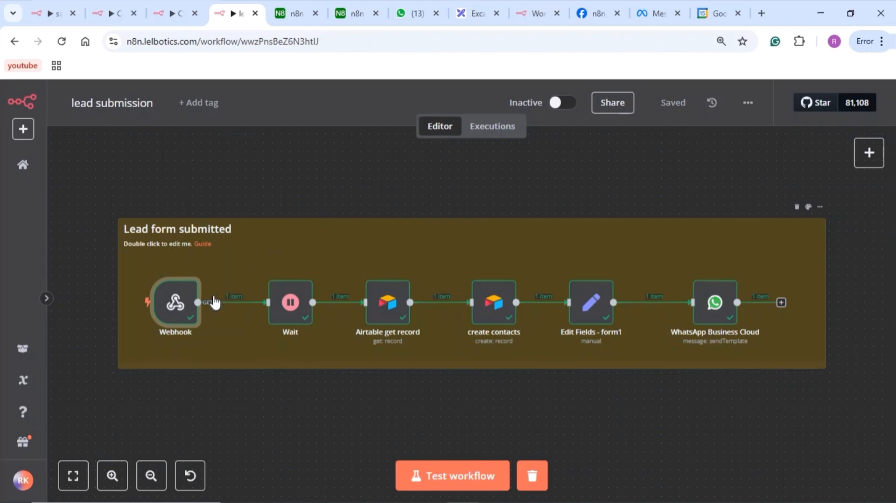
double_click(173, 310)
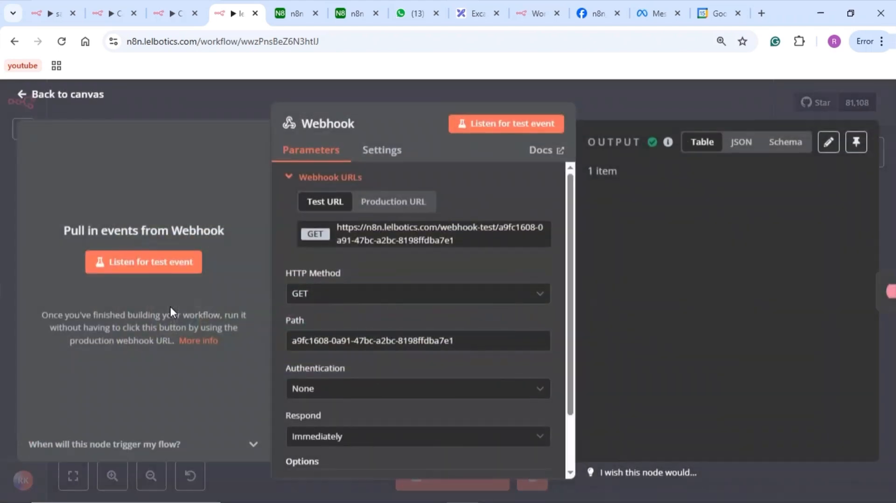
drag(458, 243, 337, 228)
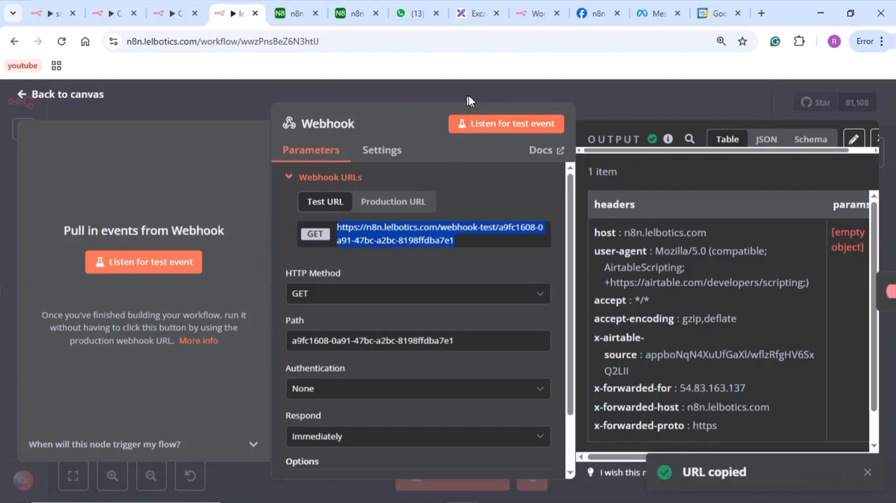
click(444, 100)
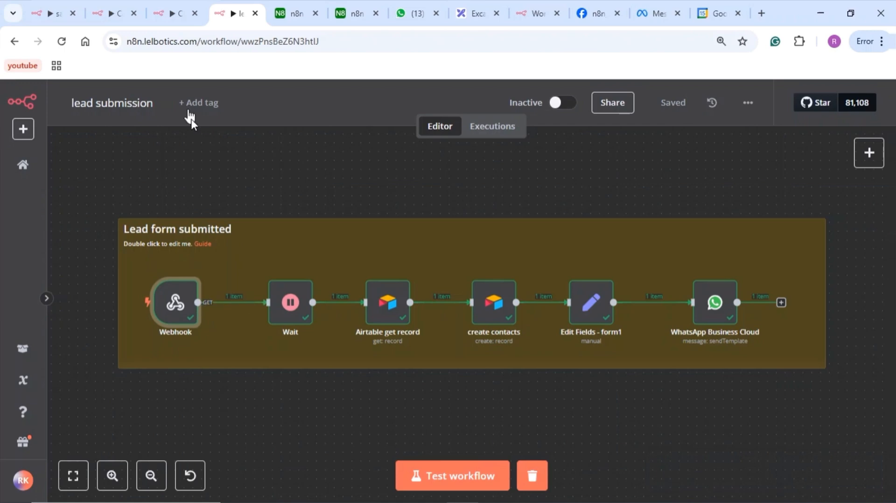
Go back to Airtable's Automation 1, open the Run a script code for editing, and highlight the webhookUrl variable's value
click(297, 12)
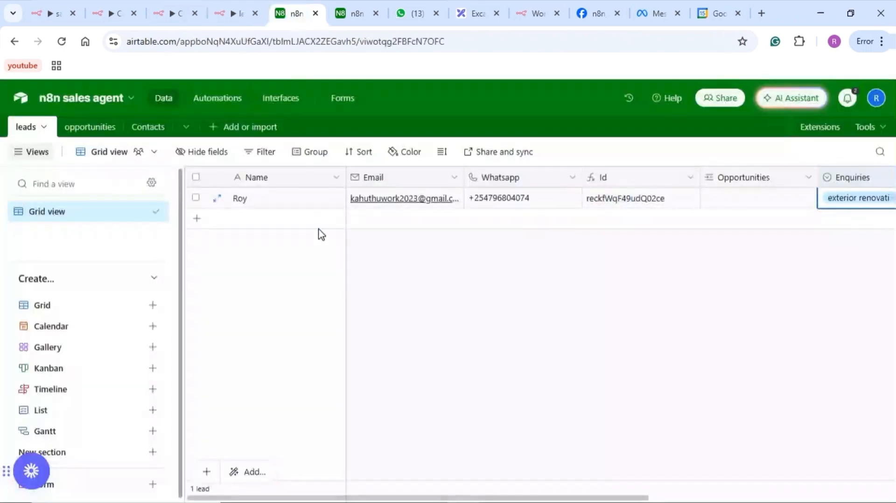
click(219, 101)
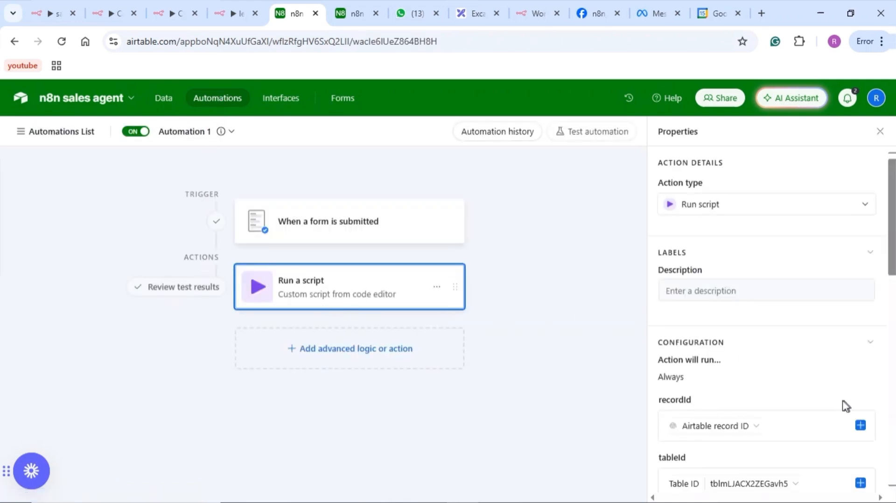
scroll(844, 405, down, 10)
scroll(840, 257, up, 4)
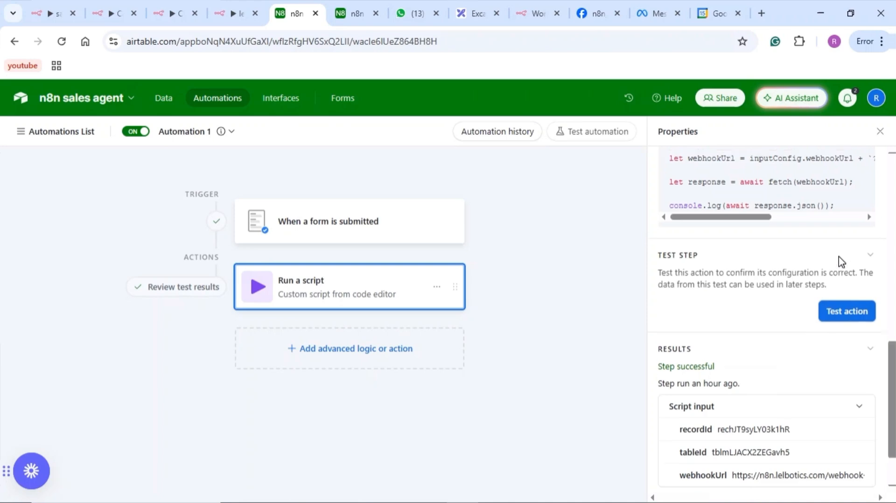
click(842, 247)
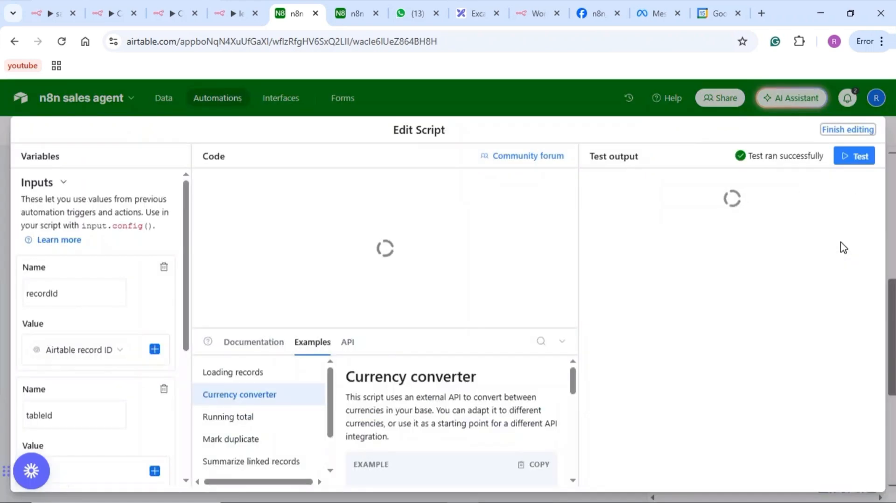
scroll(84, 426, down, 4)
scroll(84, 426, down, 1)
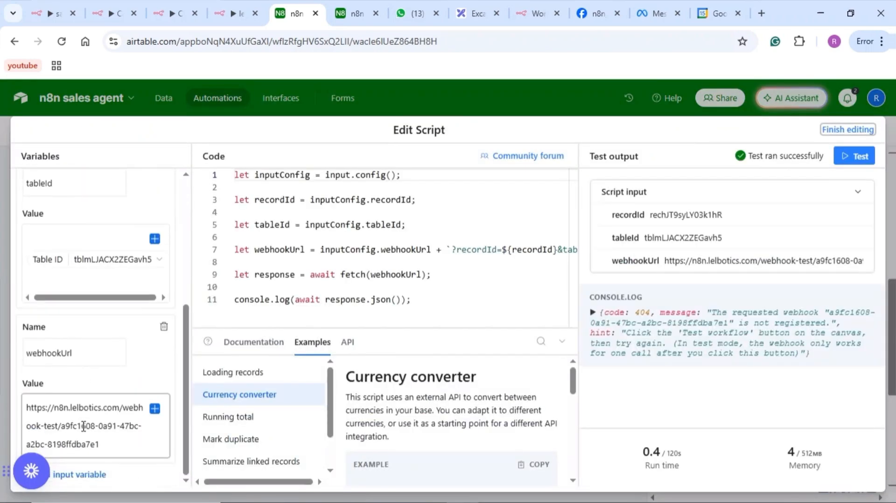
scroll(88, 326, up, 1)
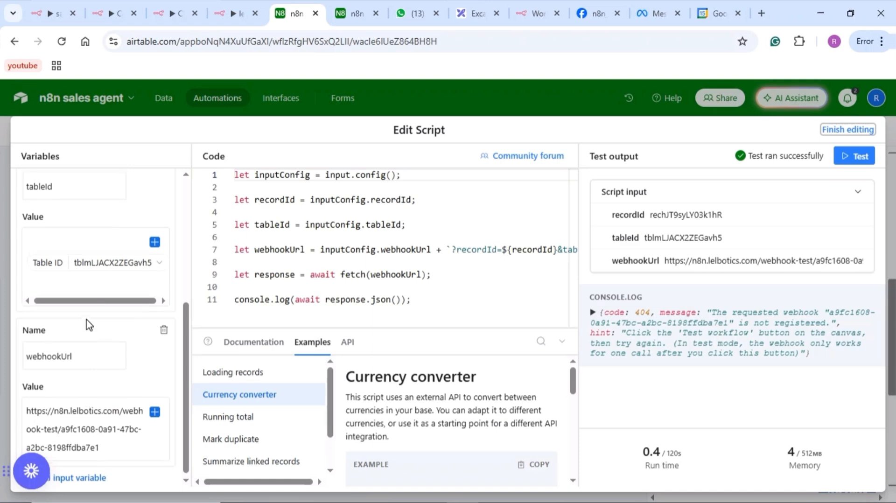
drag(107, 450, 24, 412)
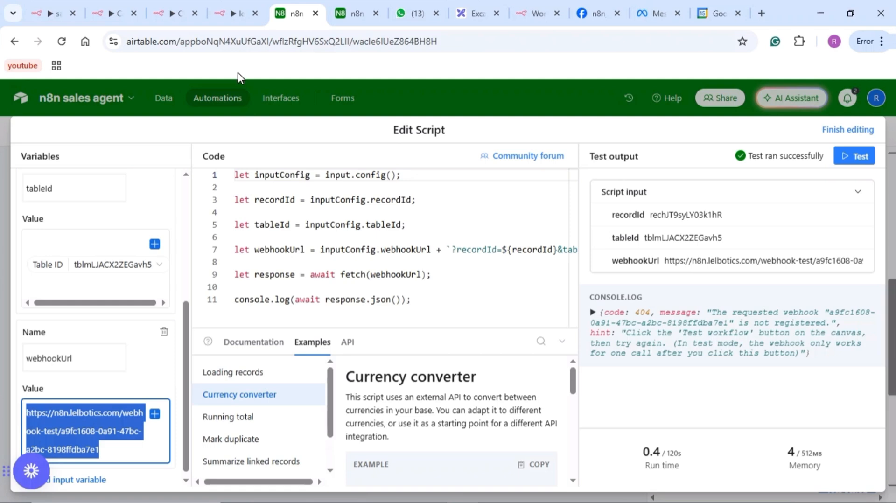
Return to the n8n lead submission workflow, check the Webhook node's test URL again, and close the node
click(227, 13)
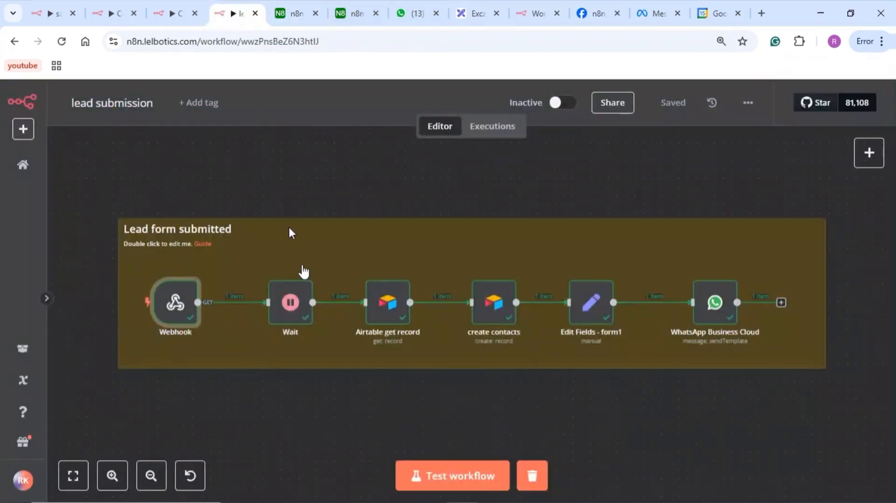
double_click(177, 305)
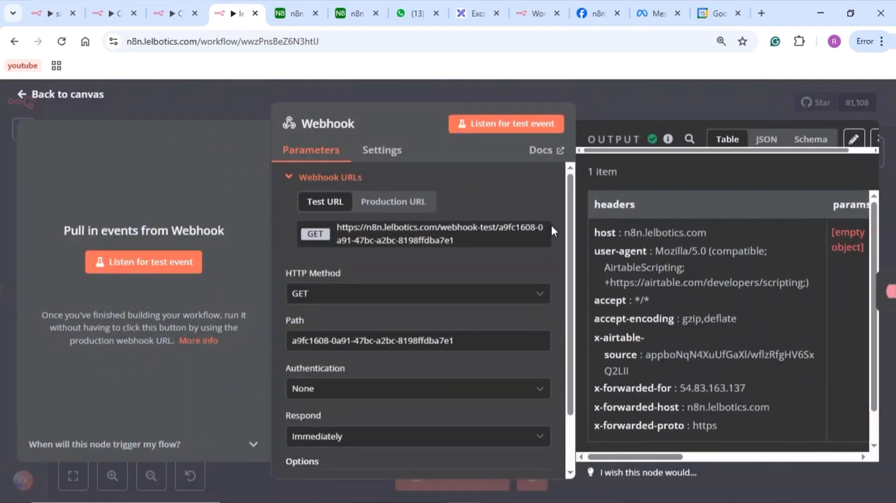
click(611, 97)
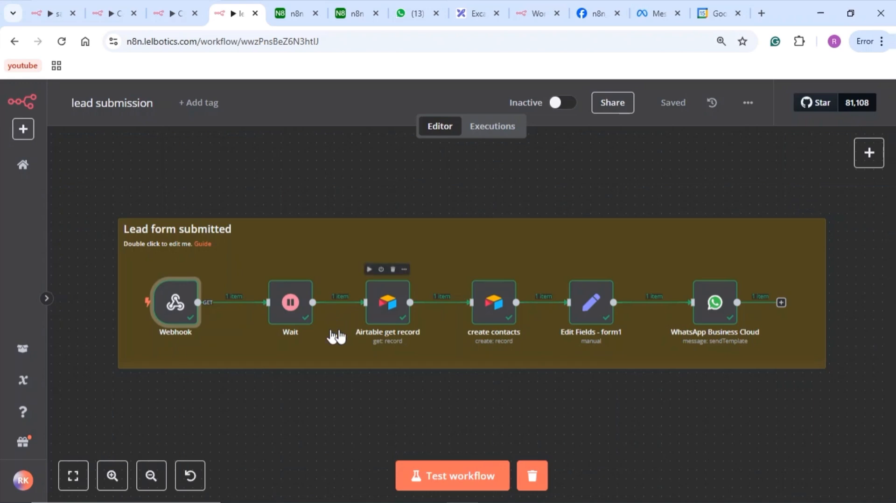
Open the Wait node, review its resume mode, wait amount and unit, and return to the canvas
click(289, 308)
double_click(289, 308)
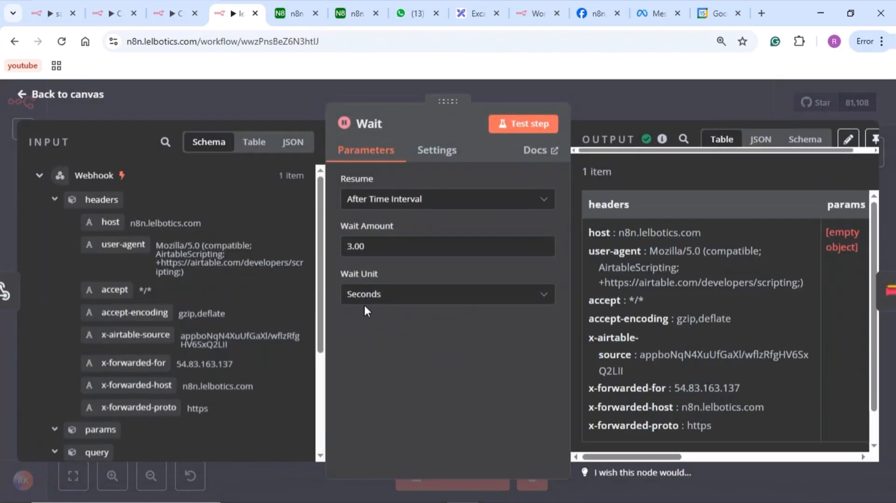
click(594, 89)
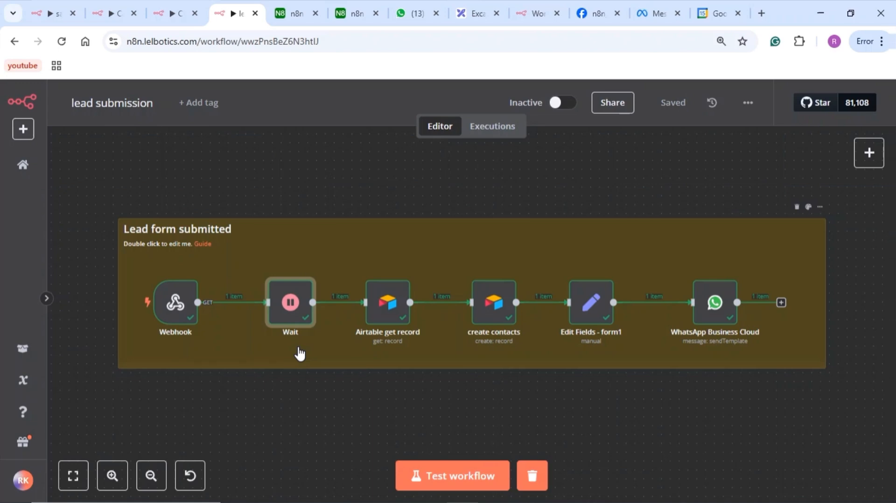
Switch back to Airtable, leave the script editor for the leads table, and select the lead's summary of notes cell
click(290, 14)
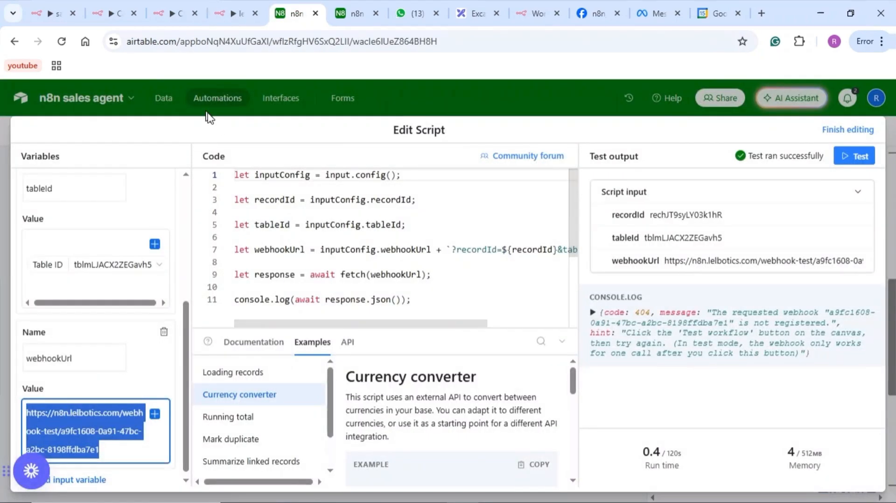
click(169, 100)
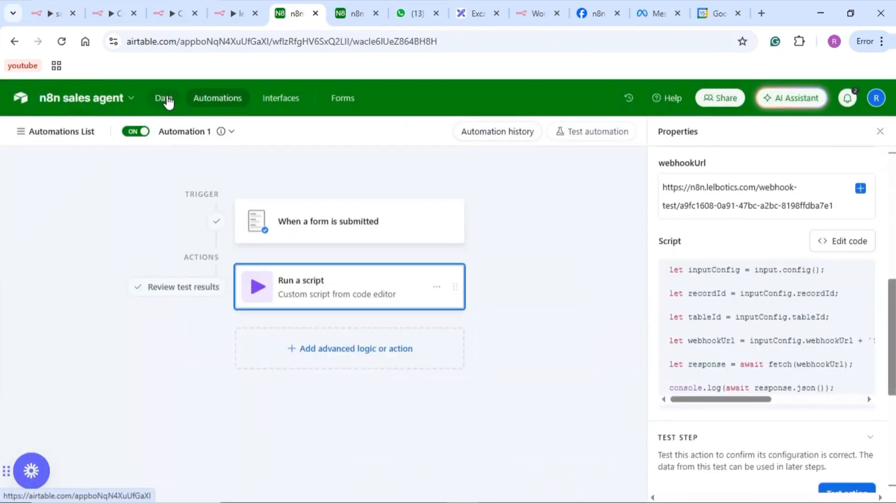
click(167, 100)
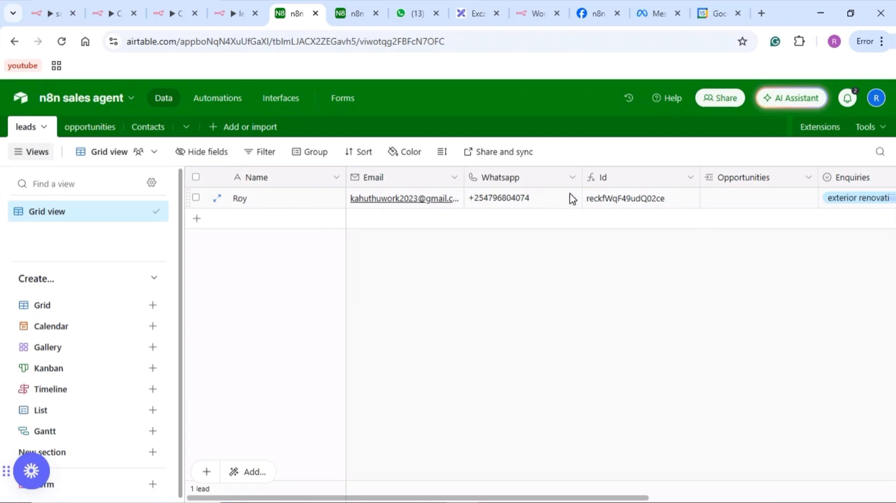
scroll(570, 197, right, 5)
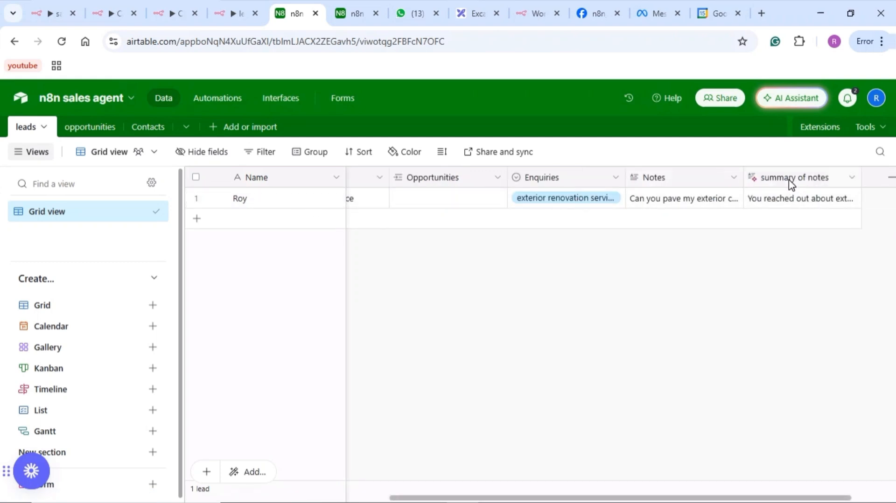
click(792, 182)
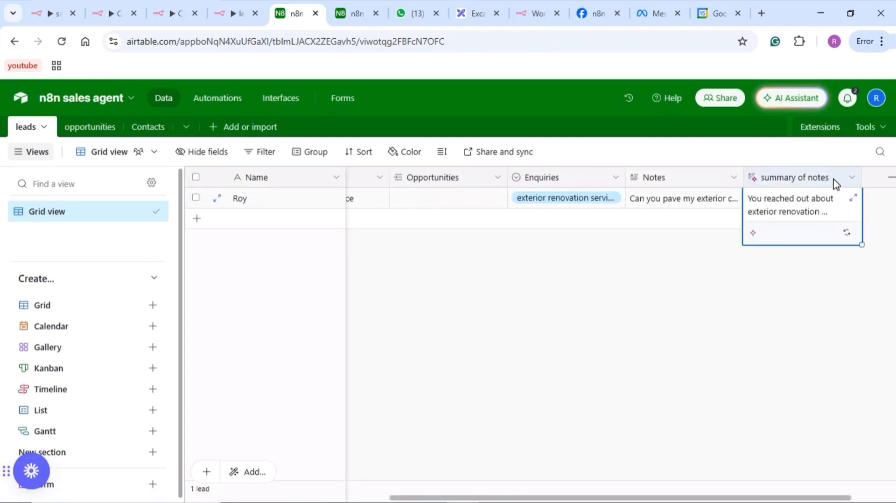
Open the summary of notes field's settings, read its custom AI instructions, and return to the n8n lead submission workflow
double_click(836, 183)
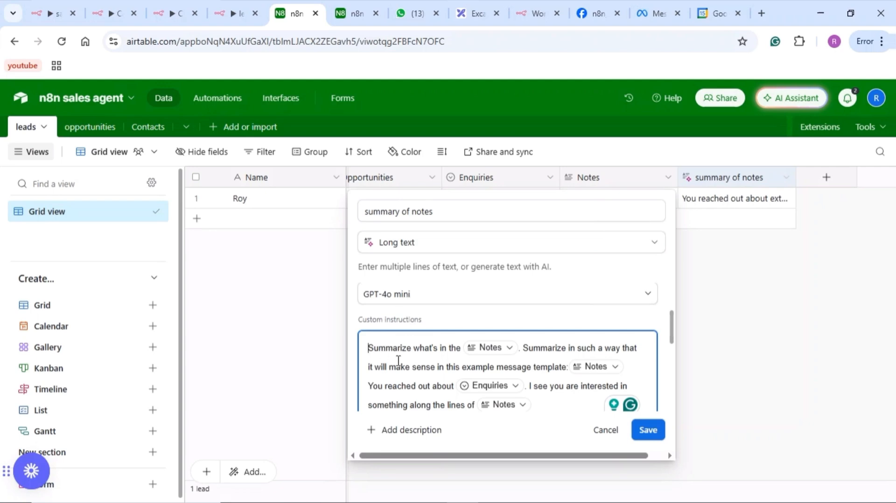
scroll(398, 361, down, 2)
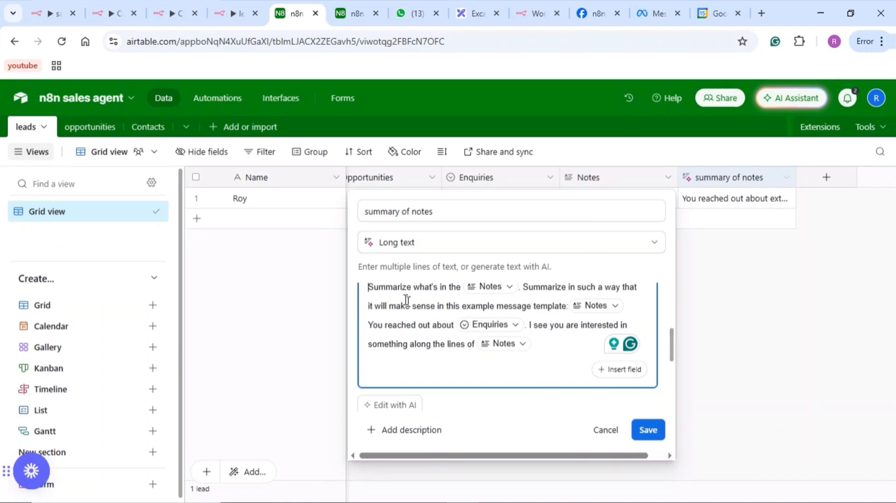
click(225, 10)
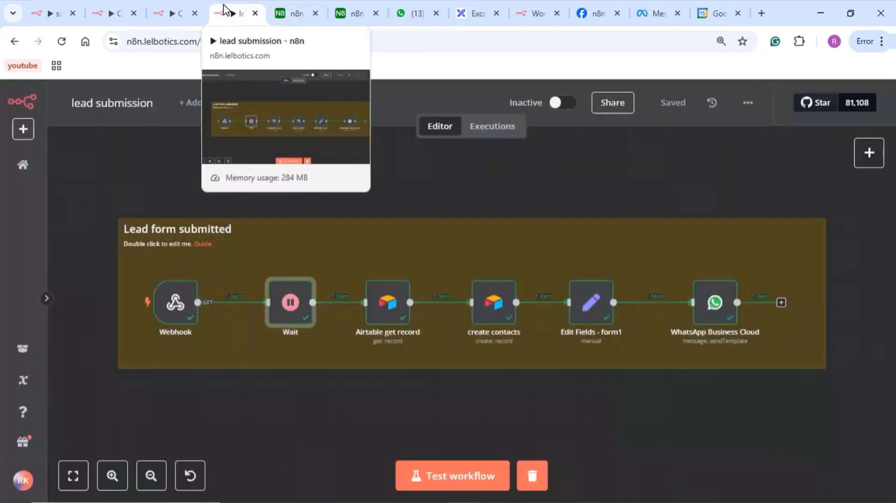
Open the Wait node, inspect its output from the headers through webhookUrl and executionMode, and return to the canvas
mouse_move(295, 321)
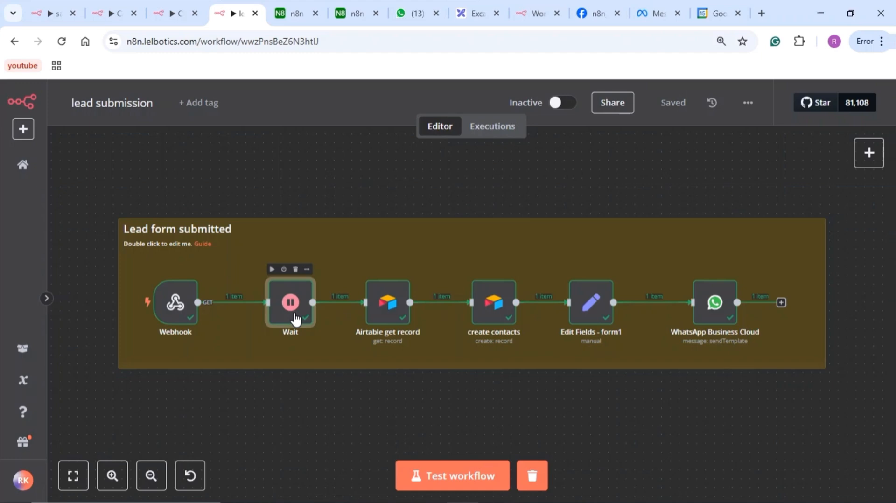
double_click(293, 310)
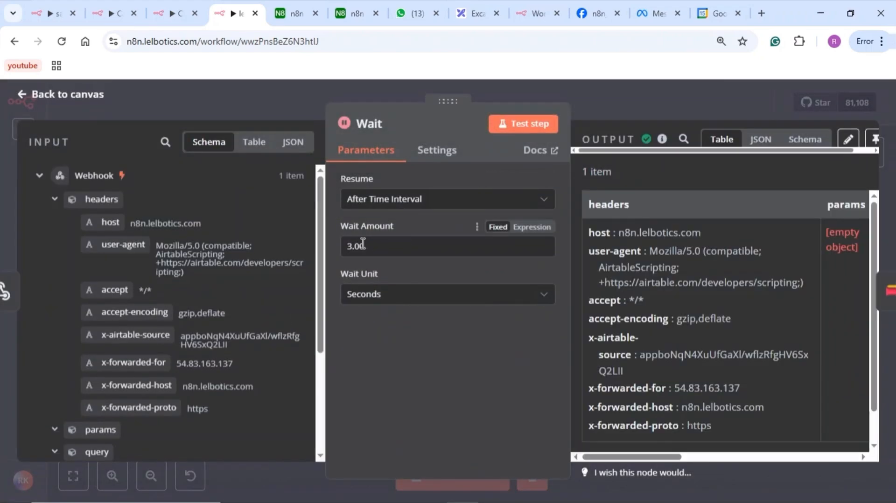
scroll(637, 335, down, 2)
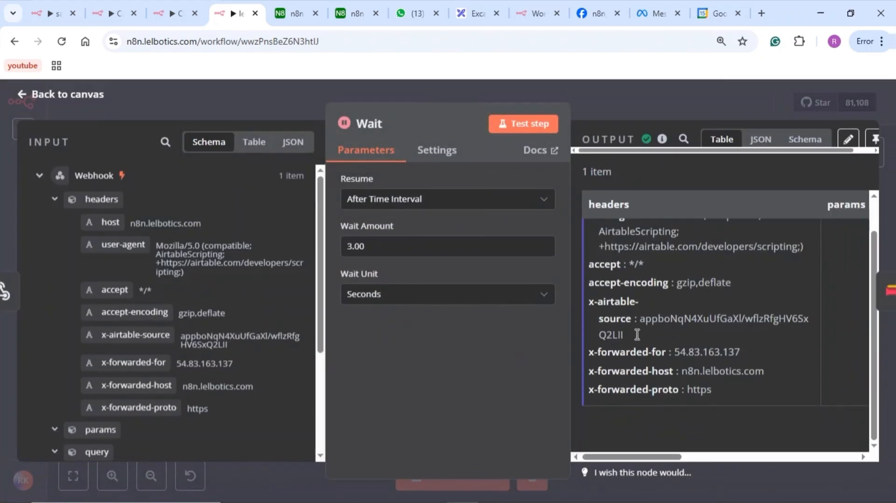
scroll(637, 335, up, 2)
scroll(776, 309, right, 5)
scroll(777, 312, right, 3)
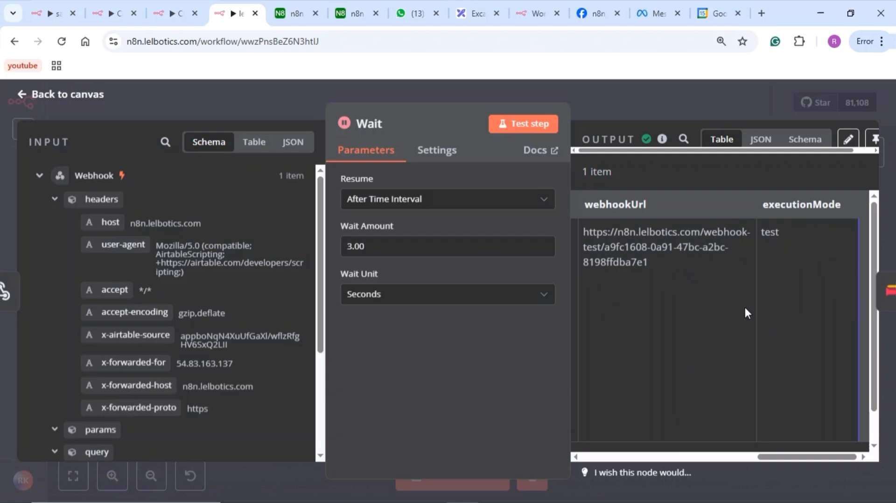
key(Escape)
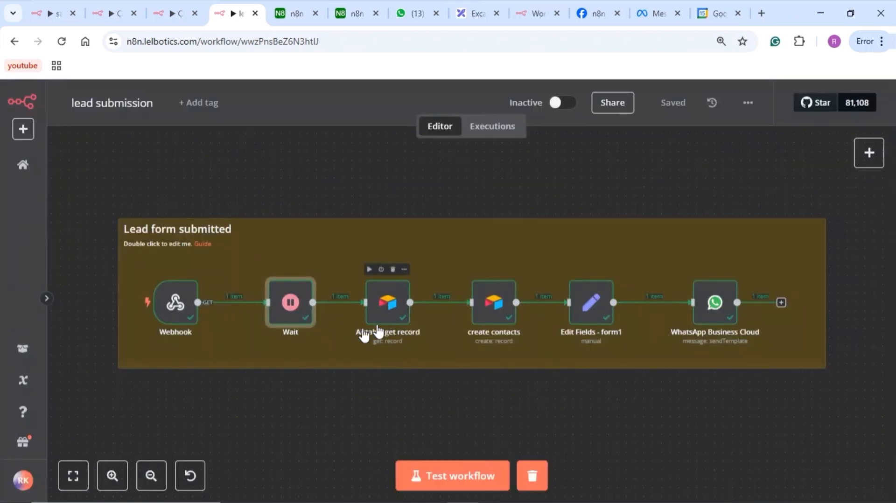
Open the Airtable get record node, review its Table and Record ID expressions and the incoming query data, and close the node
click(390, 313)
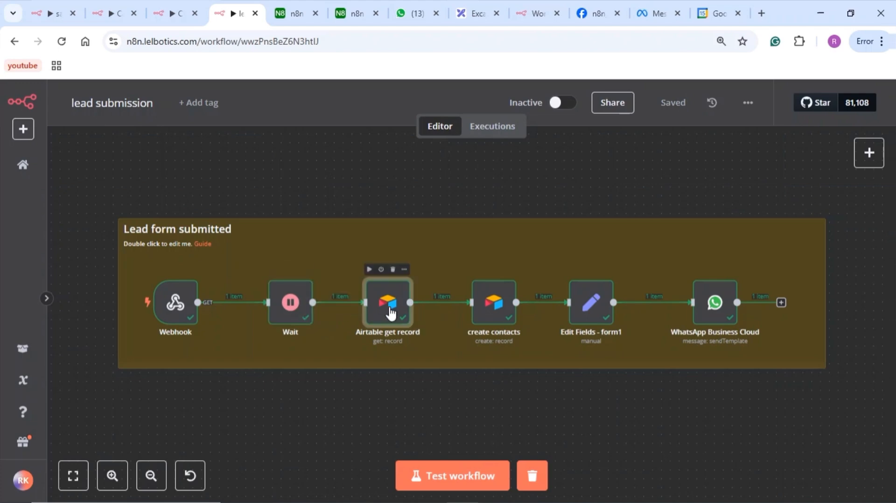
click(296, 313)
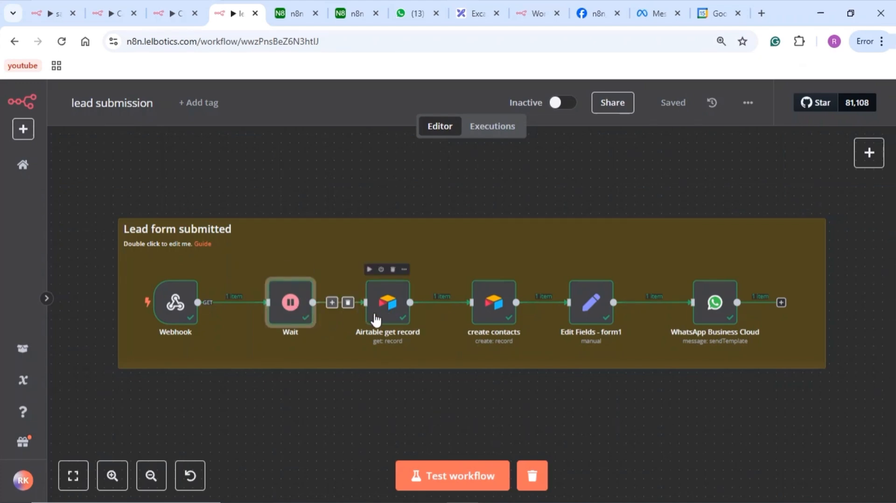
click(385, 319)
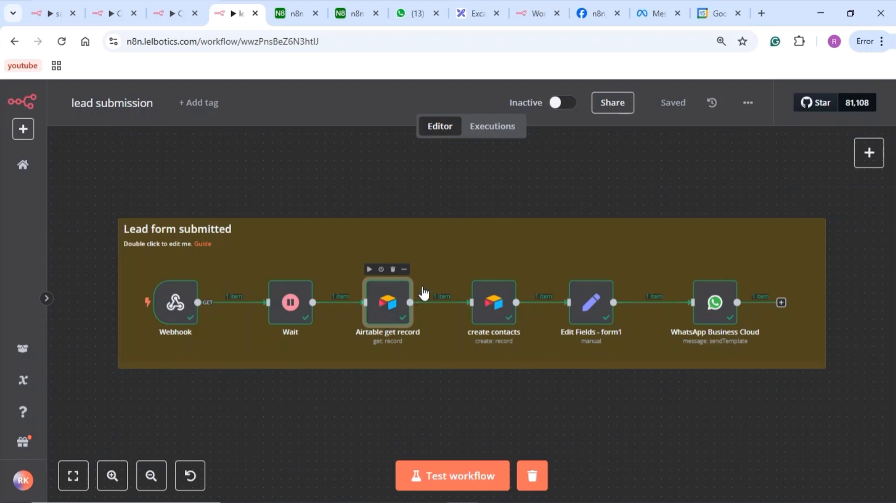
key(Return)
scroll(439, 281, down, 3)
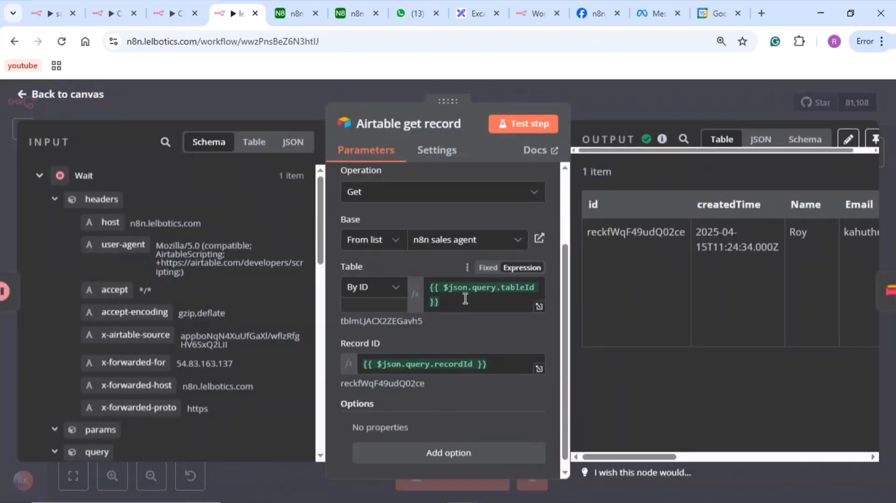
click(466, 299)
key(ctrl+a)
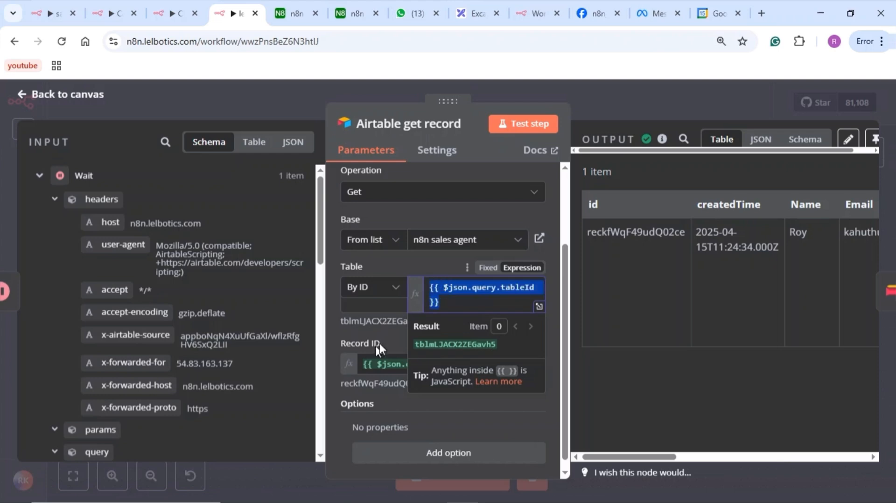
click(320, 339)
click(333, 321)
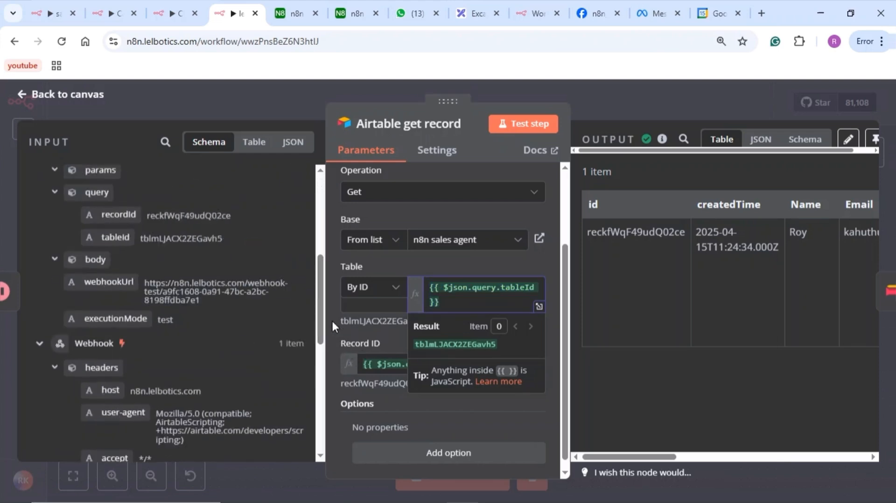
scroll(462, 373, down, 1)
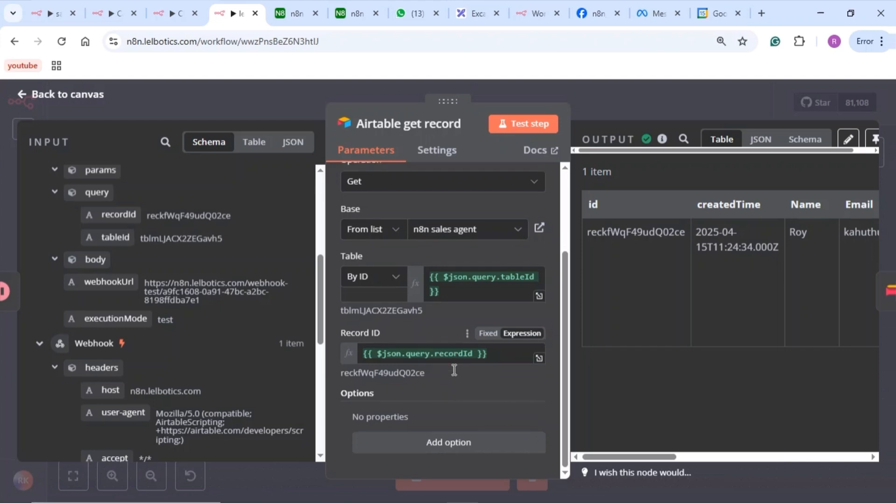
click(637, 98)
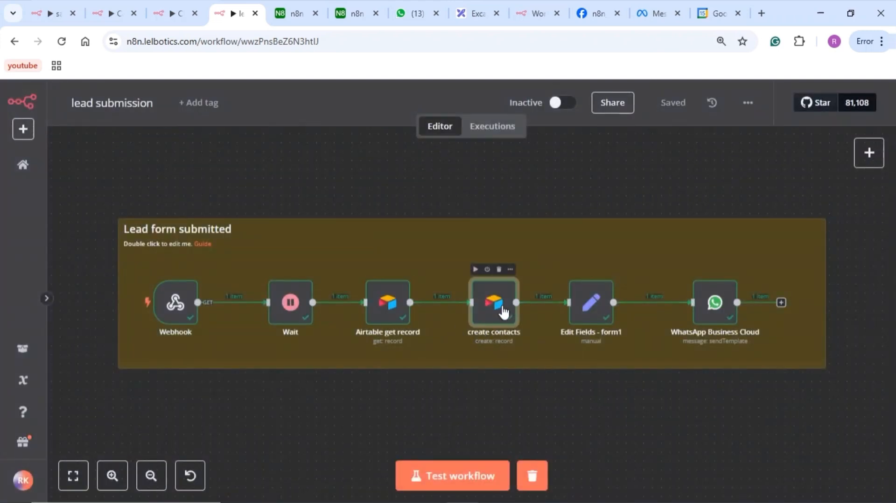
Open the create contacts node, review its base, table and column mappings with a glance at Airtable, and close the node
double_click(495, 322)
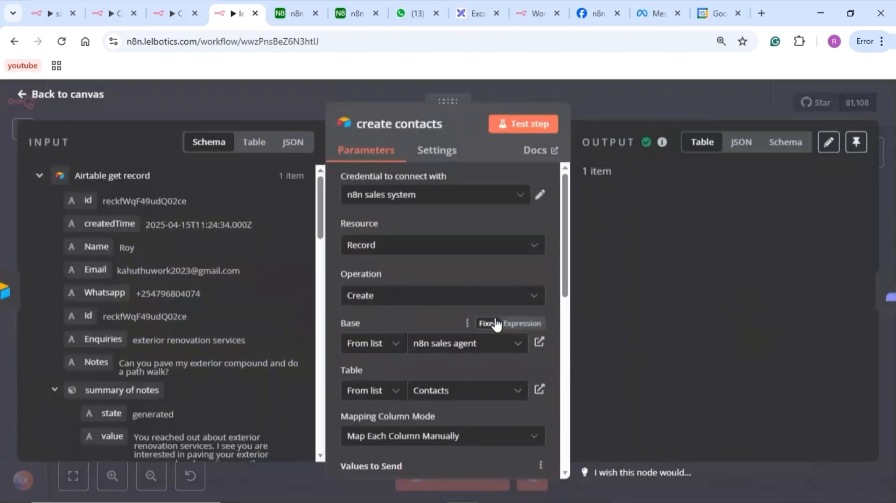
scroll(437, 350, down, 3)
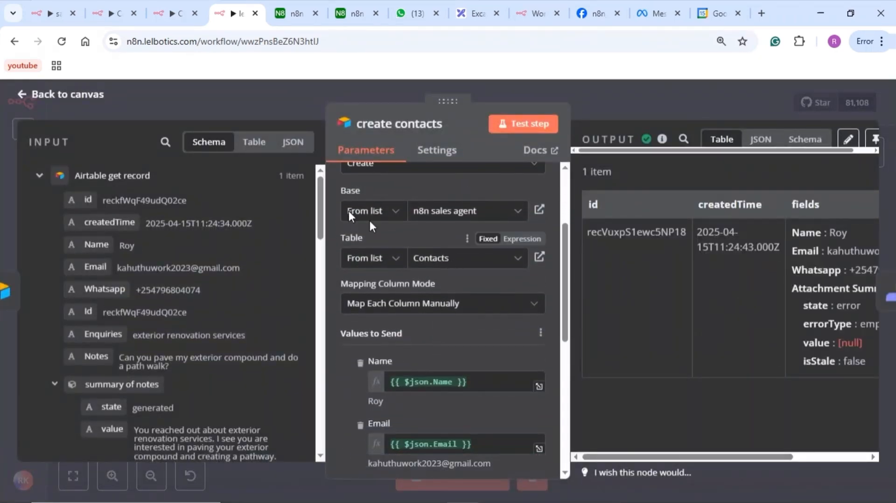
click(285, 14)
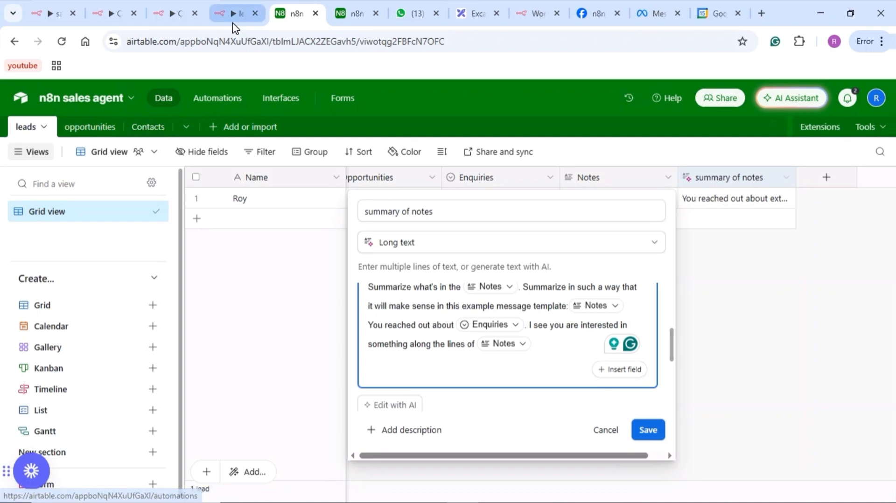
click(233, 8)
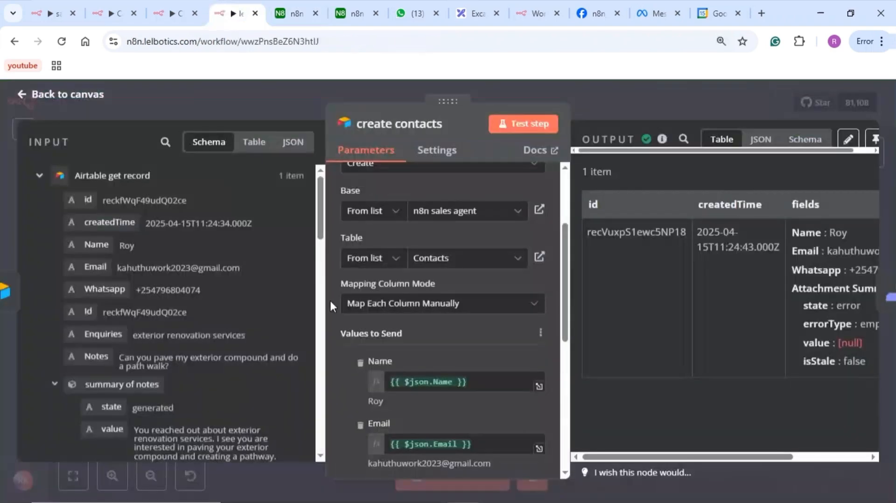
click(591, 106)
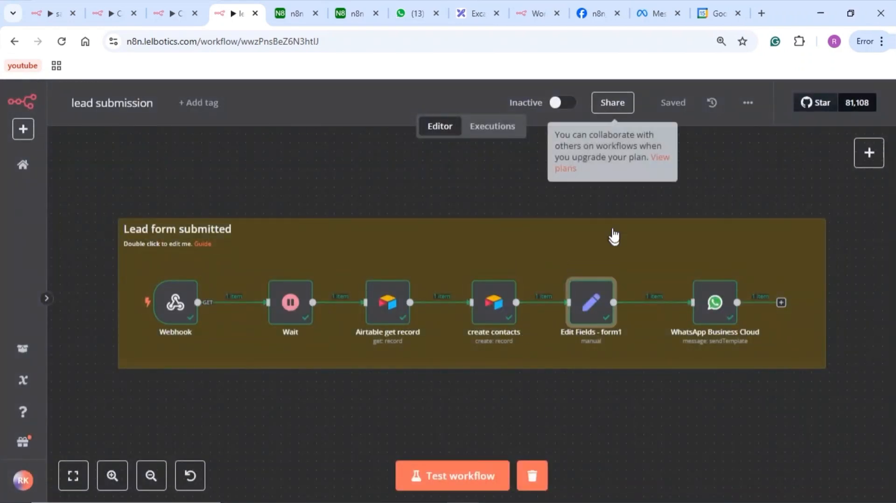
Open the Edit Fields - form1 node and review its text and summary of notes field definitions
double_click(593, 303)
scroll(467, 371, down, 2)
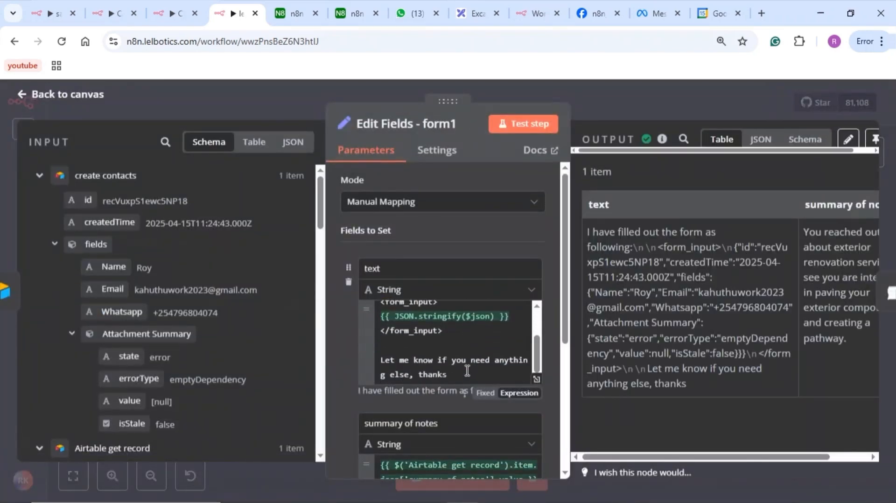
scroll(467, 371, down, 5)
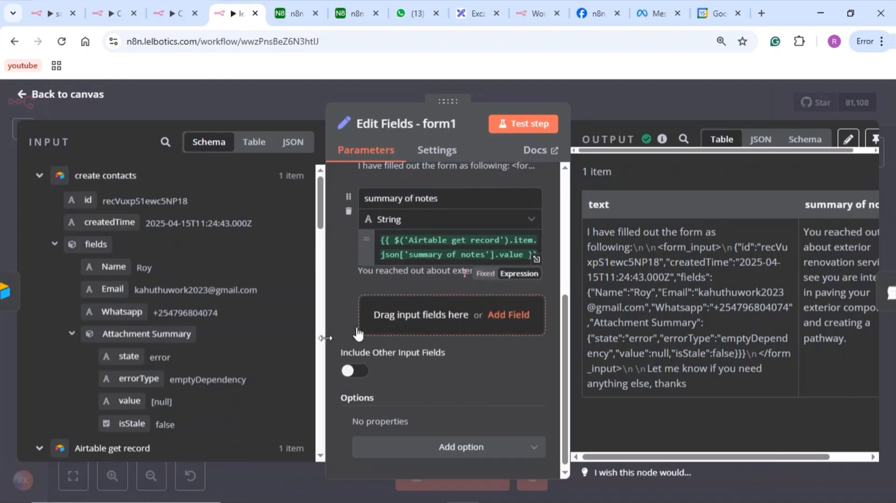
Locate the Airtable get record summary of notes value in the input data, recheck the text field mapping, and return to the canvas
scroll(190, 384, down, 8)
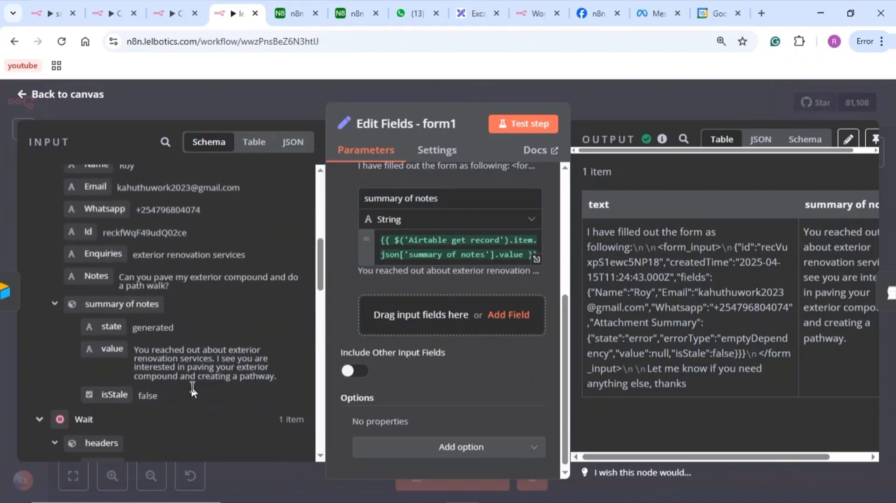
scroll(192, 390, up, 3)
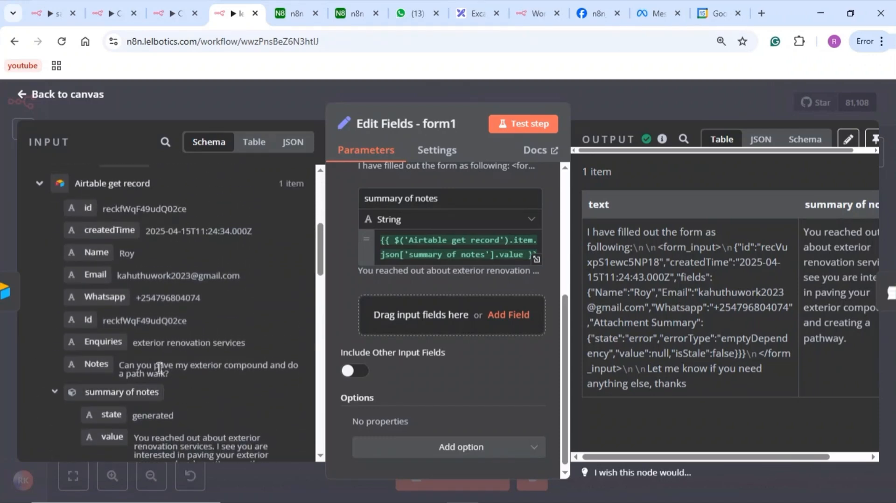
scroll(189, 395, down, 3)
scroll(190, 400, down, 1)
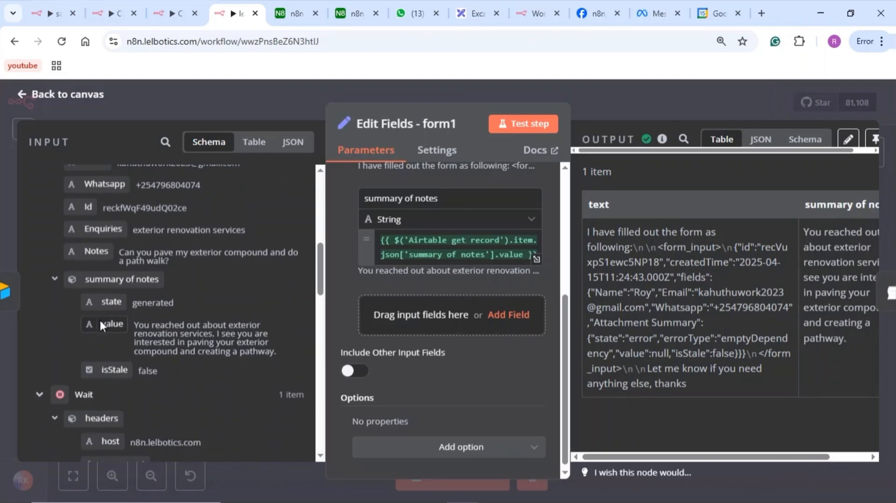
drag(100, 317, 114, 337)
scroll(408, 280, up, 5)
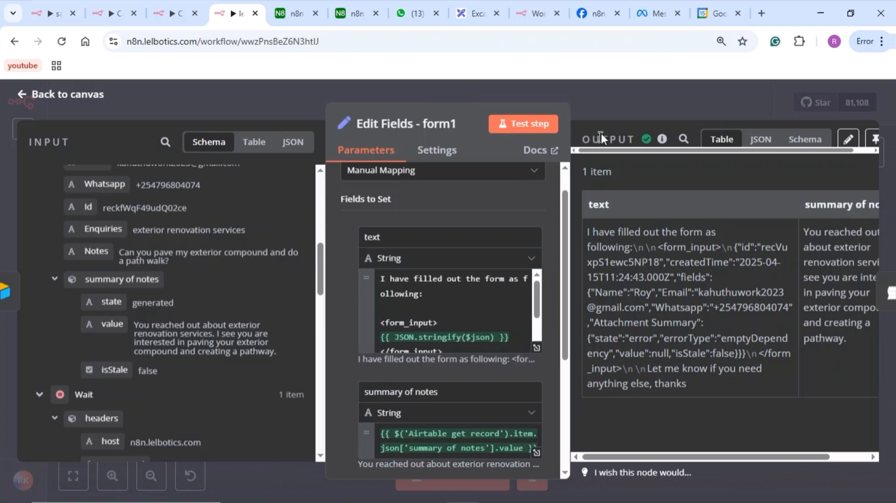
click(611, 94)
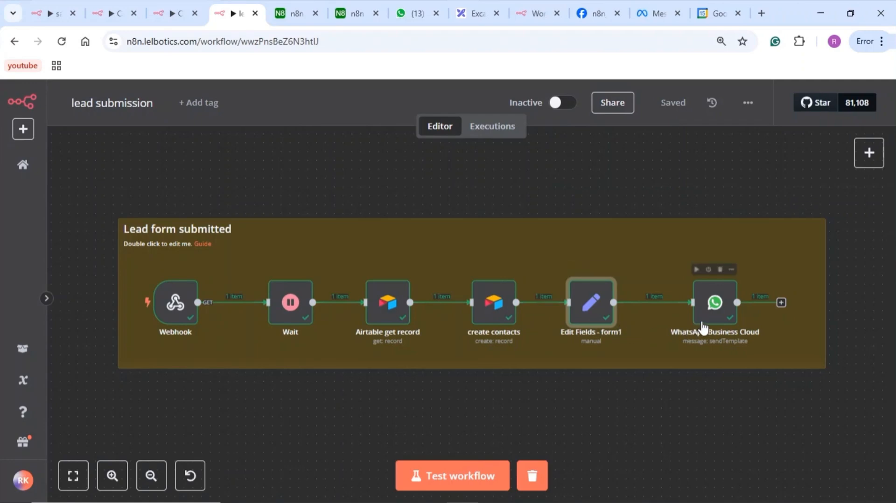
scroll(697, 319, right, 3)
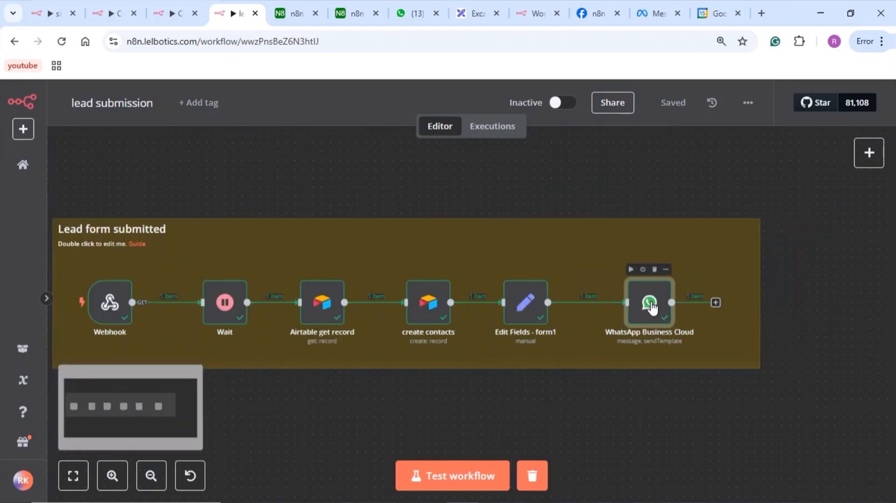
double_click(650, 304)
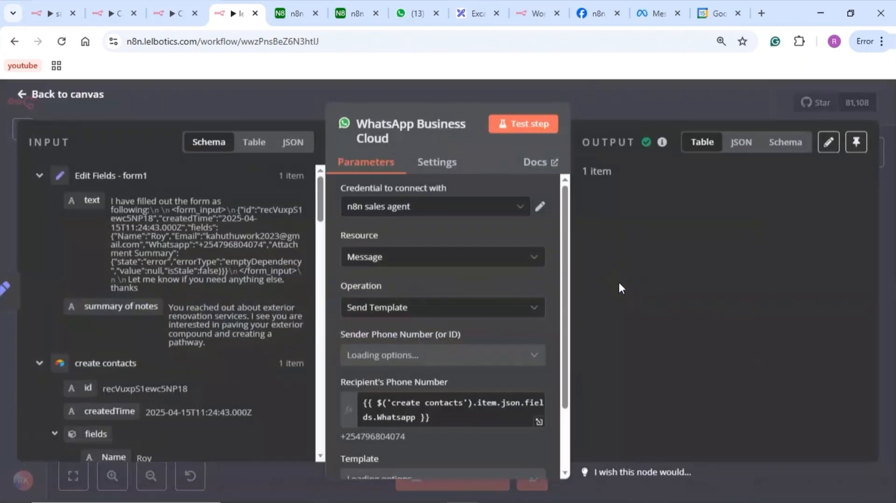
click(397, 138)
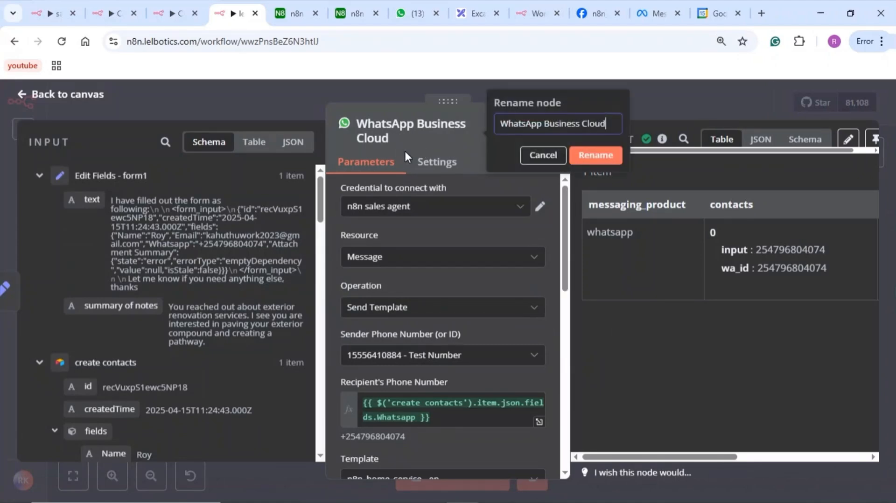
click(658, 108)
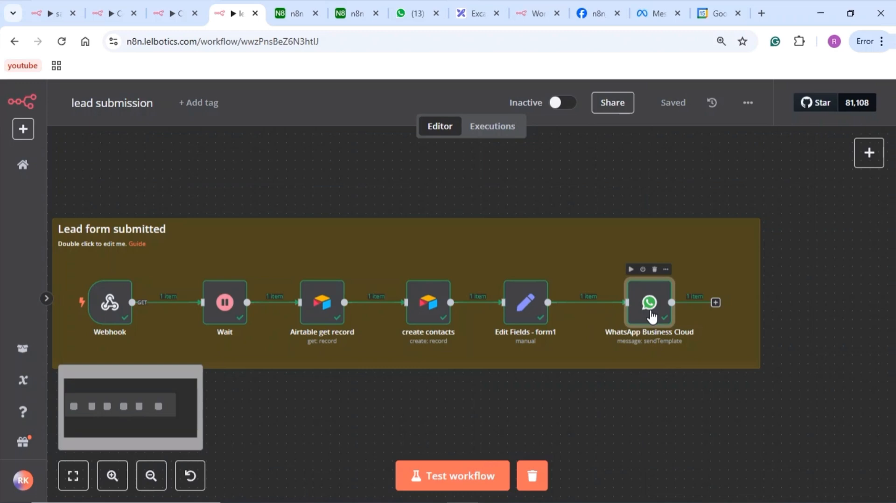
Open the WhatsApp Business Cloud node, rename it as "First message whatsapp", and return to the canvas
key(Return)
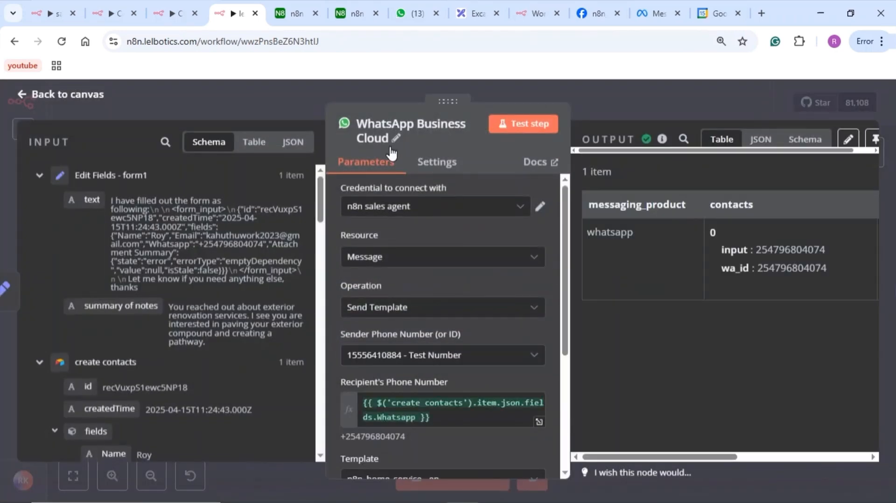
click(397, 140)
key(ctrl+BackSpace)
key(ctrl+BackSpace)
key(ctrl+BackSpace)
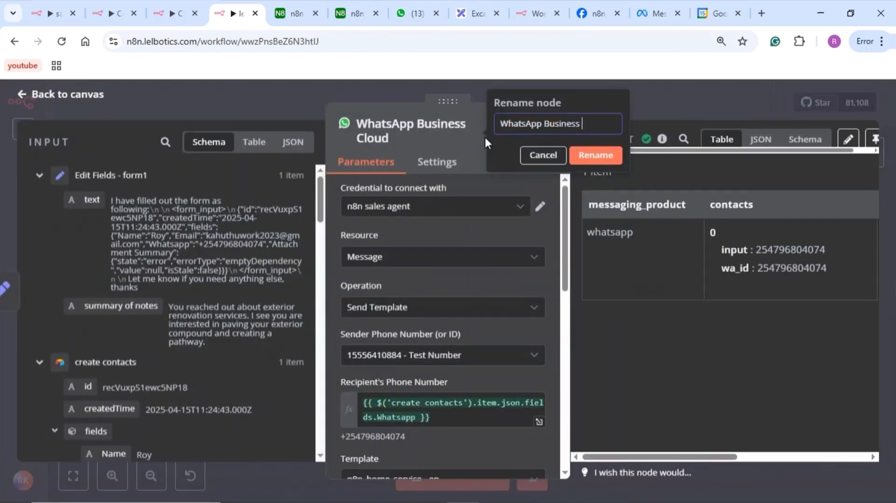
key(ctrl+z)
key(ctrl+z)
key(ctrl+z)
key(ctrl+BackSpace)
key(ctrl+BackSpace)
key(ctrl+BackSpace)
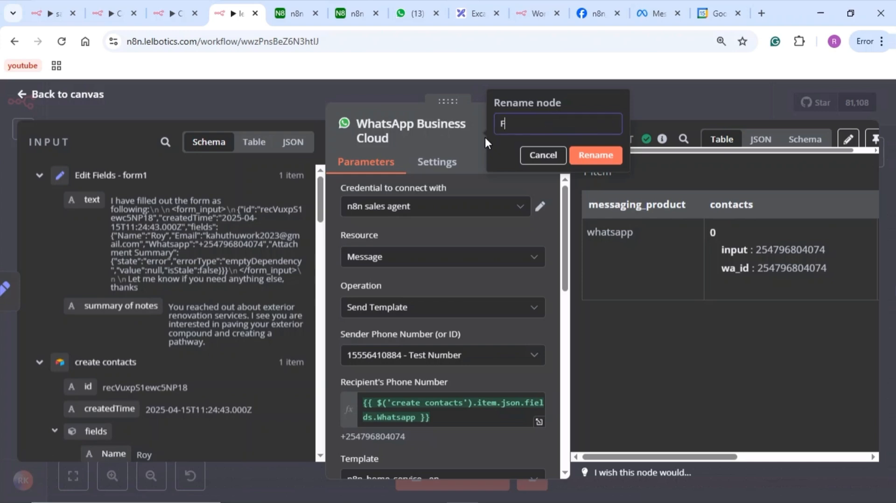
text(First message what)
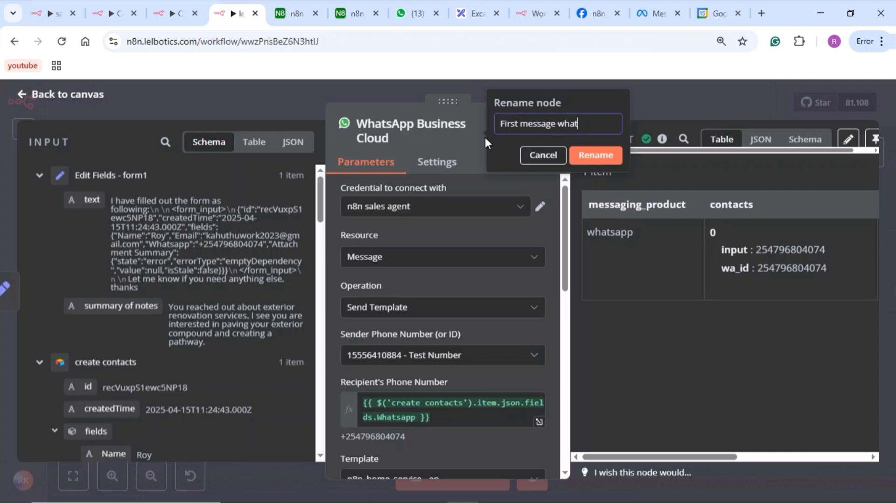
text(sapp)
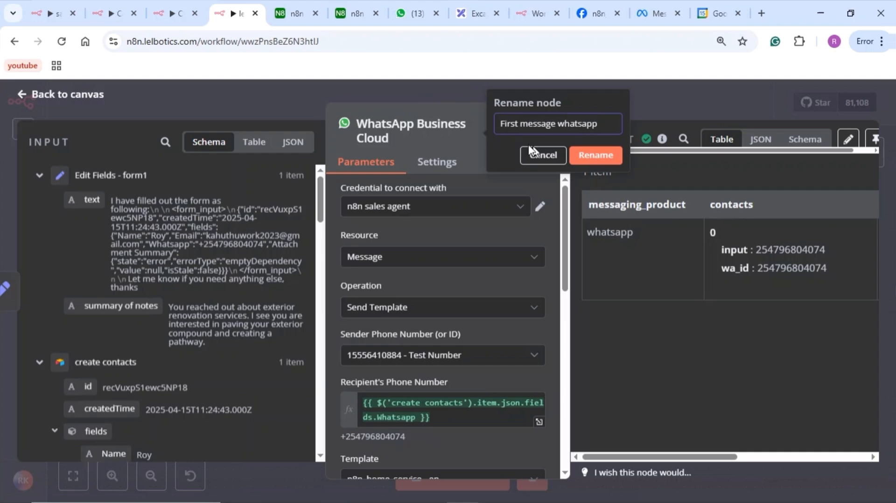
click(596, 156)
click(613, 91)
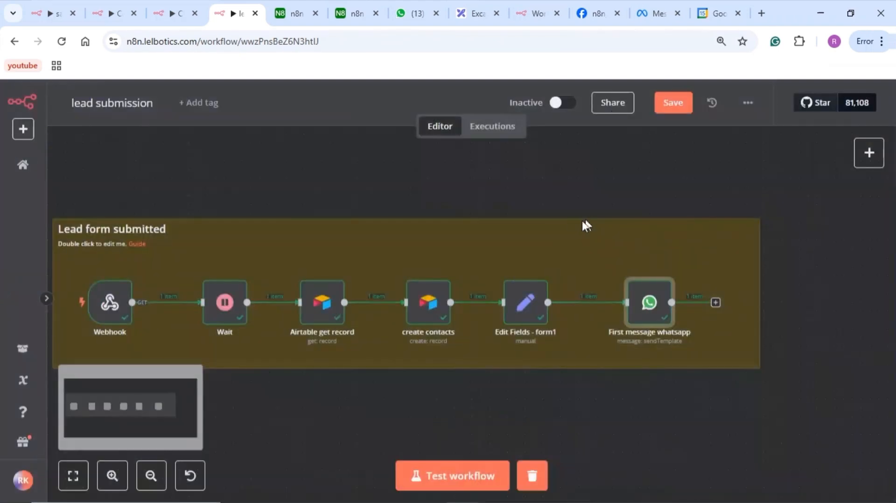
Switch to WhatsApp Web, highlight the Ai Business Bot's first greeting message, and return to the lead submission workflow
click(409, 13)
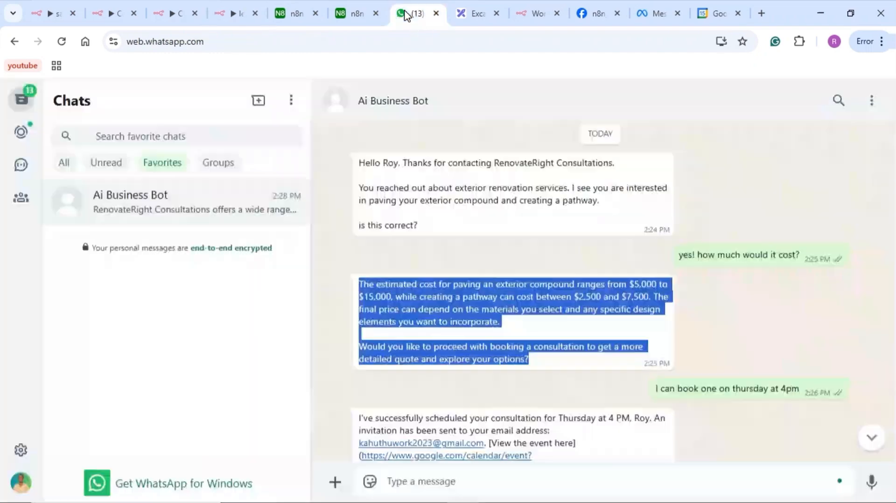
scroll(455, 282, up, 3)
drag(444, 343, 357, 272)
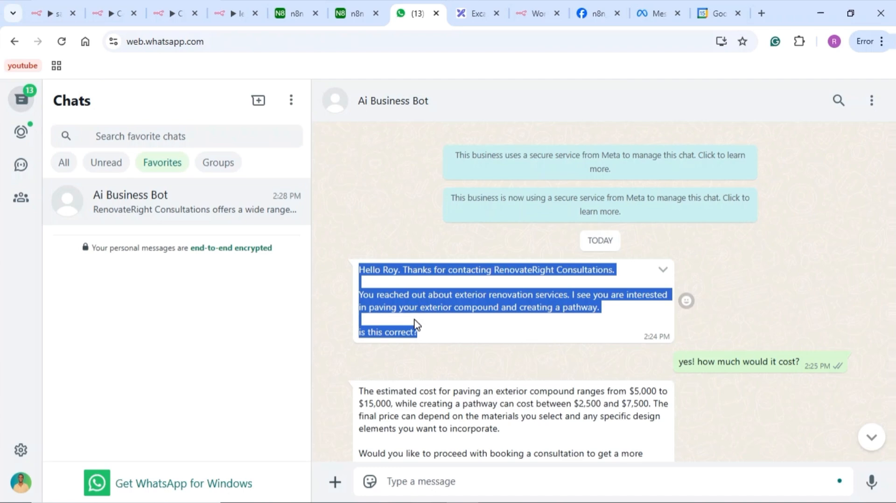
click(227, 13)
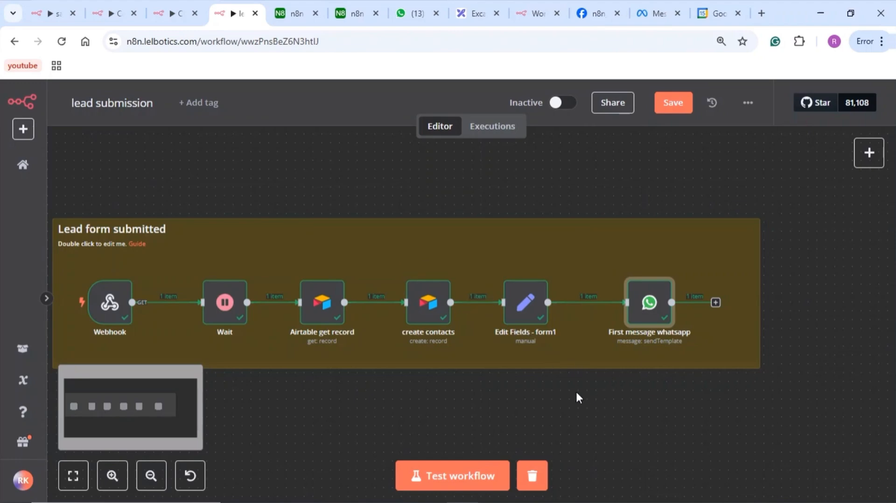
Open the First message whatsapp node, look over its parameters, and close it
scroll(578, 398, left, 1)
scroll(579, 398, down, 7)
scroll(579, 397, up, 3)
scroll(577, 398, up, 3)
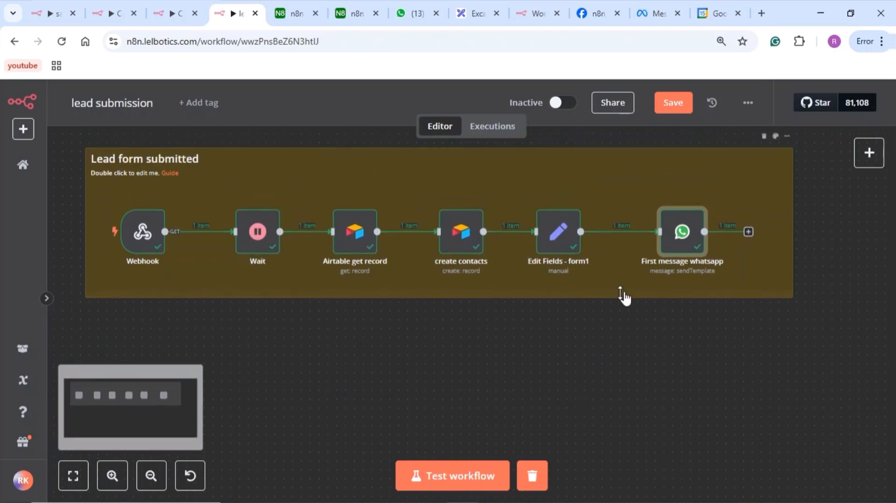
mouse_move(680, 249)
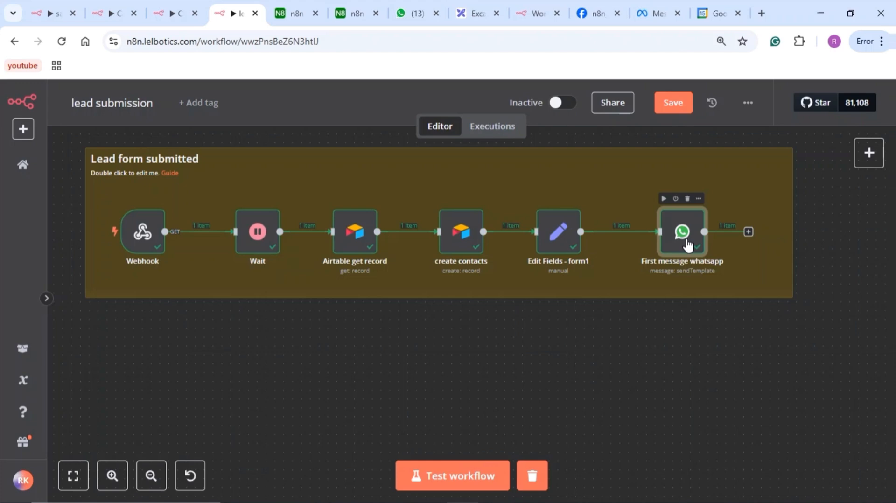
double_click(664, 240)
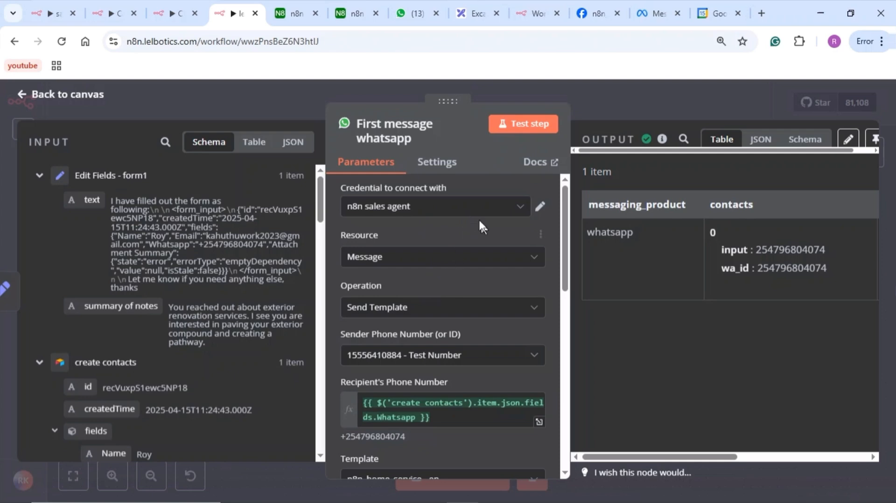
scroll(474, 306, down, 2)
scroll(458, 320, up, 3)
click(595, 98)
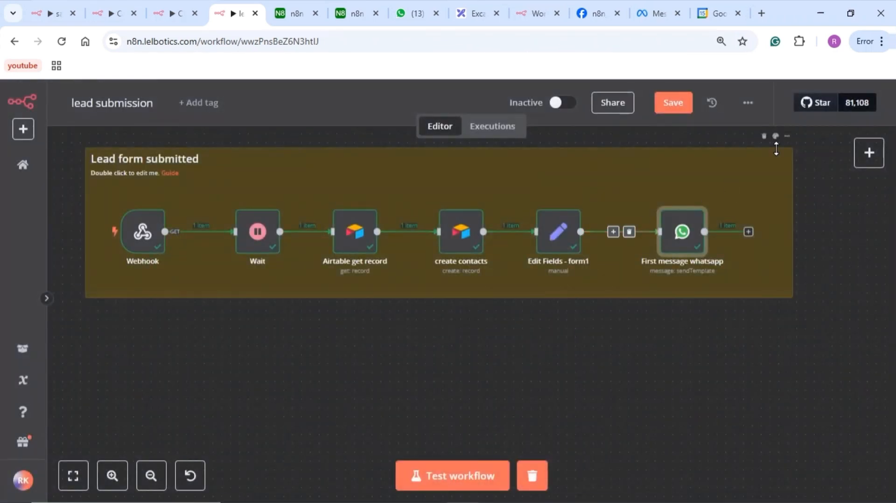
Add a WhatsApp Business Cloud node with the Send template action, and delete it after viewing its parameters
click(866, 154)
text(what)
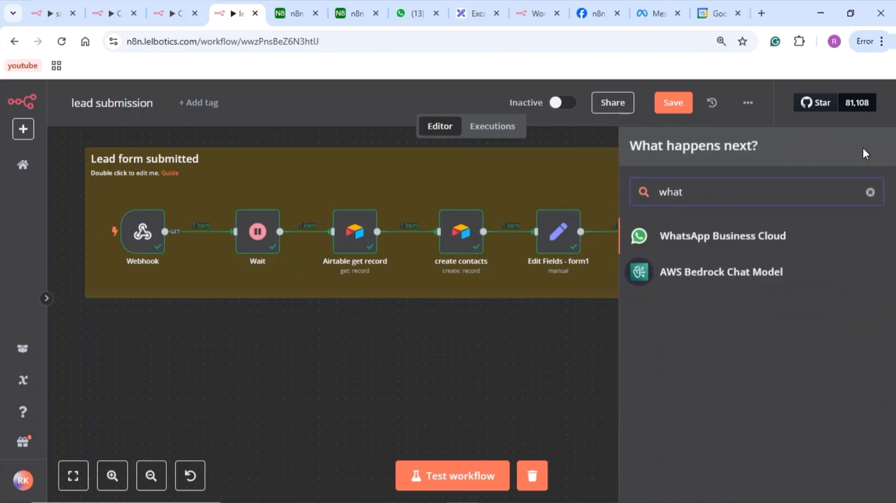
click(748, 243)
scroll(683, 278, down, 1)
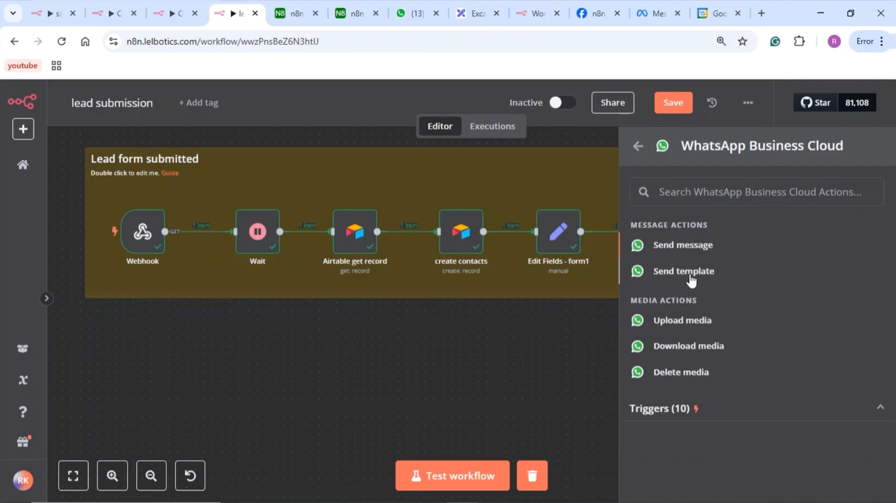
click(691, 279)
scroll(466, 324, down, 3)
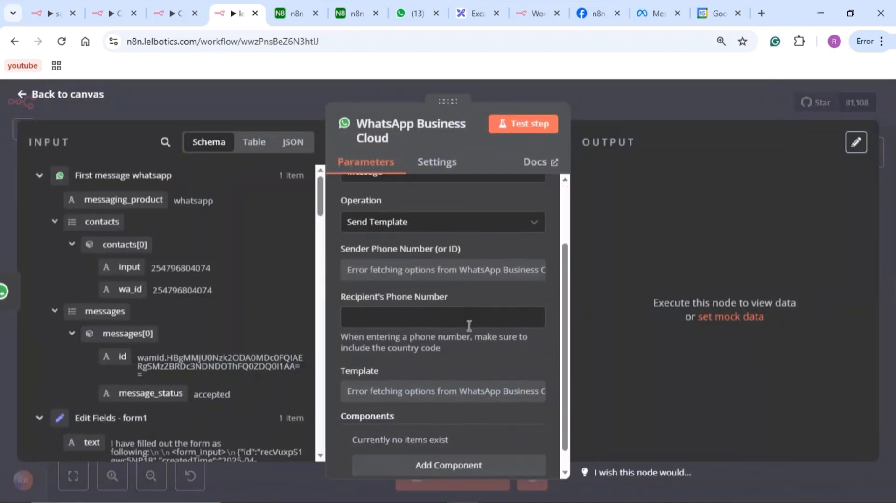
scroll(467, 324, up, 3)
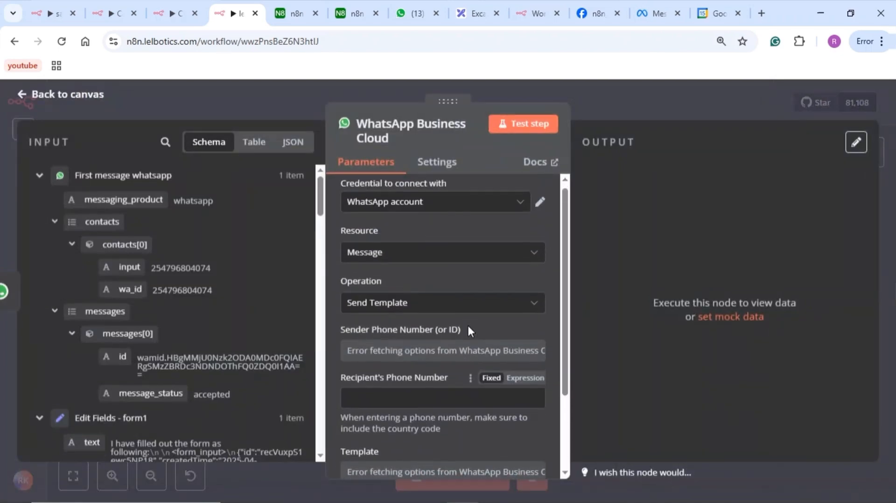
click(699, 97)
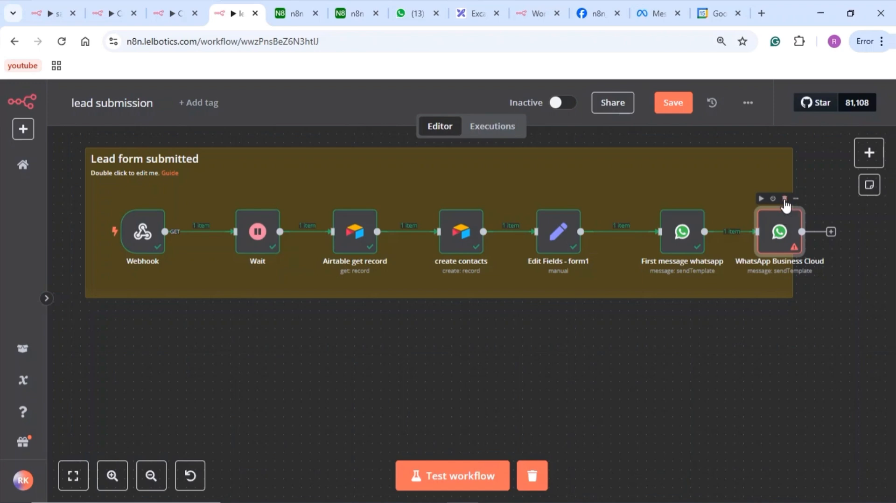
click(785, 199)
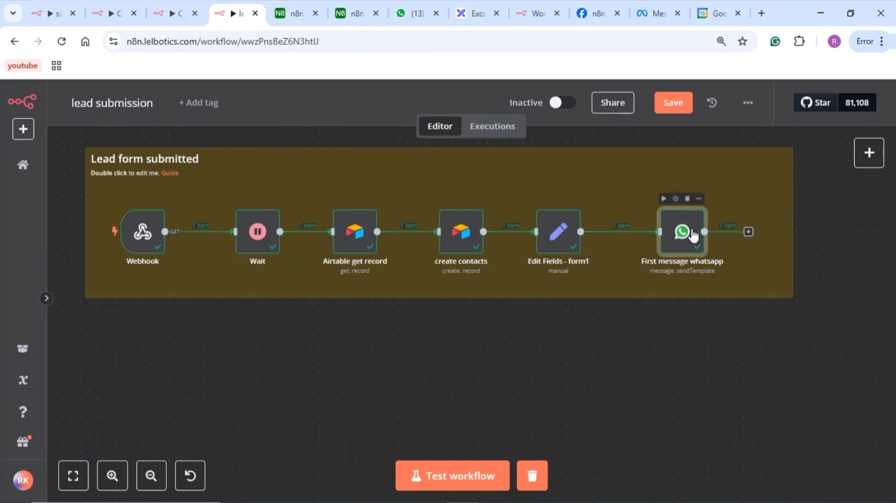
Reopen the First message whatsapp node, review its sender, recipient and template settings, and locate the create contacts Whatsapp field in the input data
double_click(693, 235)
scroll(439, 382, down, 3)
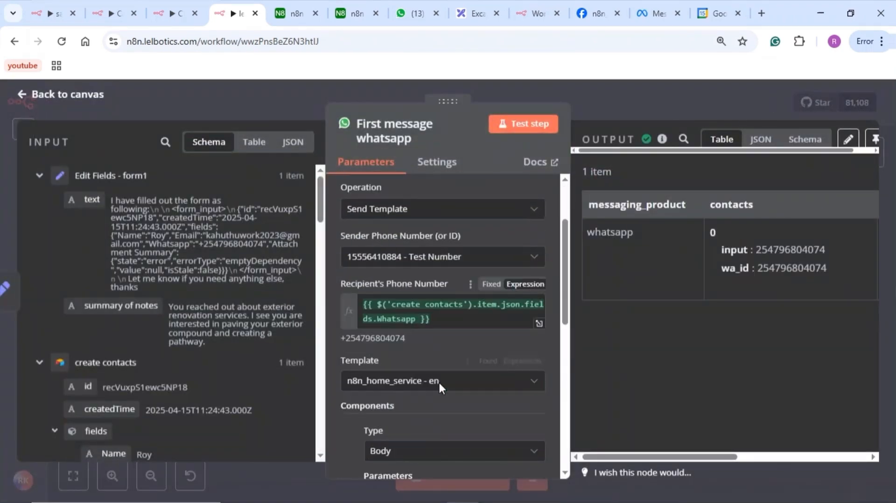
scroll(413, 360, up, 3)
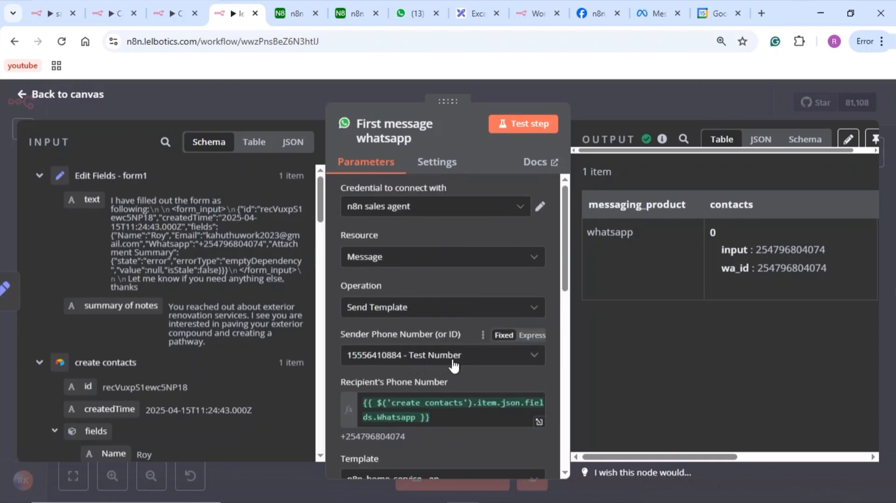
scroll(402, 364, down, 3)
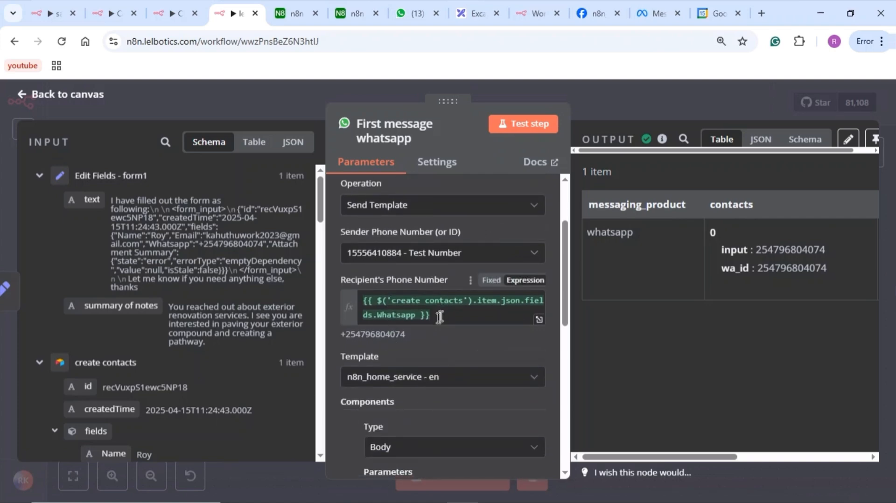
scroll(200, 382, down, 4)
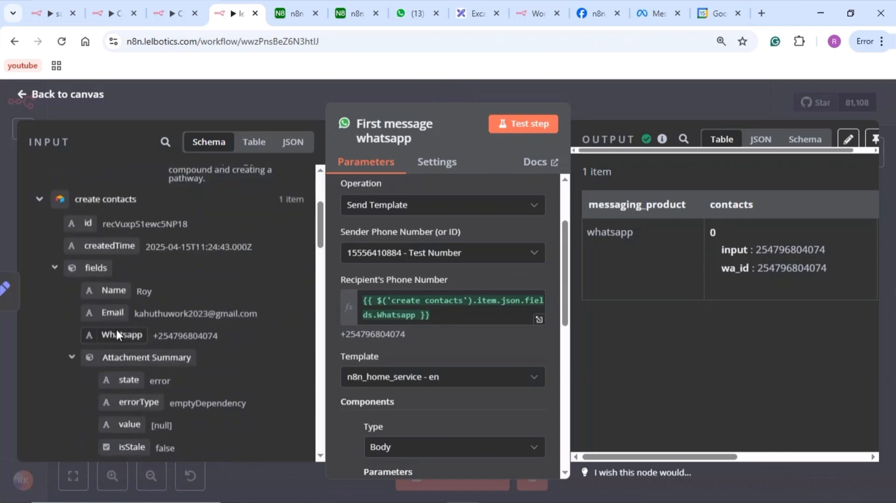
drag(113, 331, 148, 338)
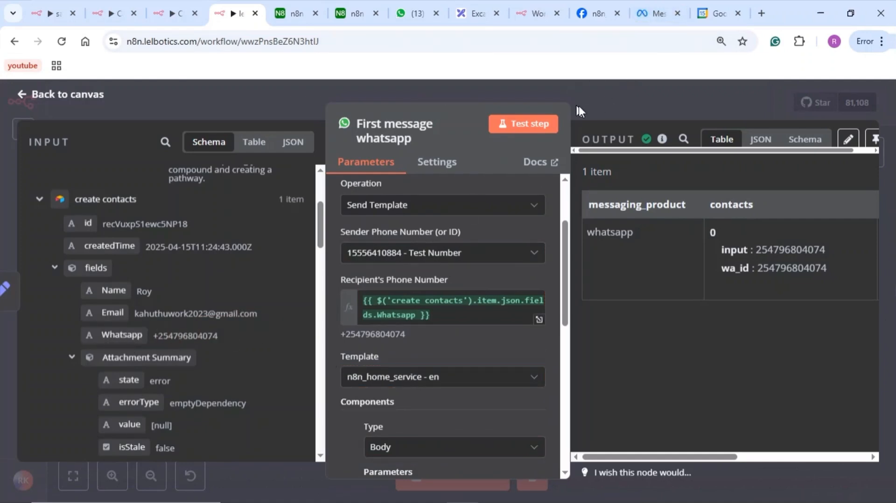
View the message templates in WhatsApp Manager, and examine the WhatsApp API Setup page in the Meta App Dashboard around "Send messages with the API"
click(653, 13)
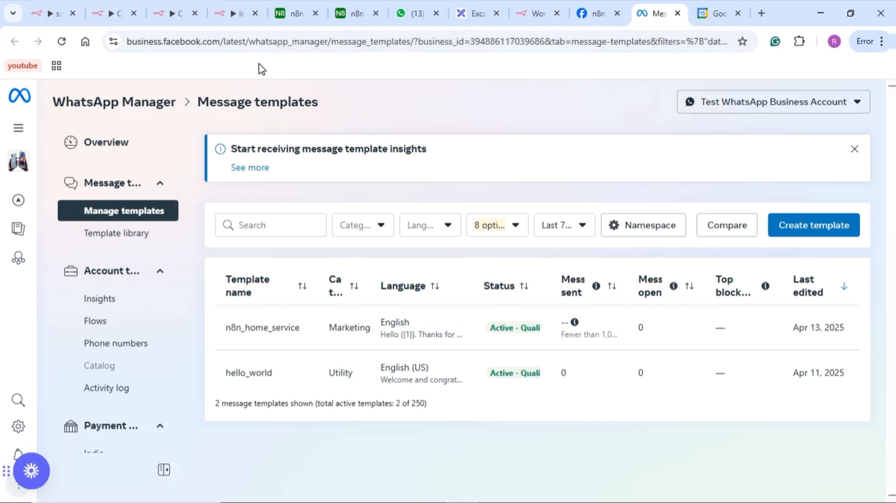
click(592, 16)
scroll(133, 397, down, 3)
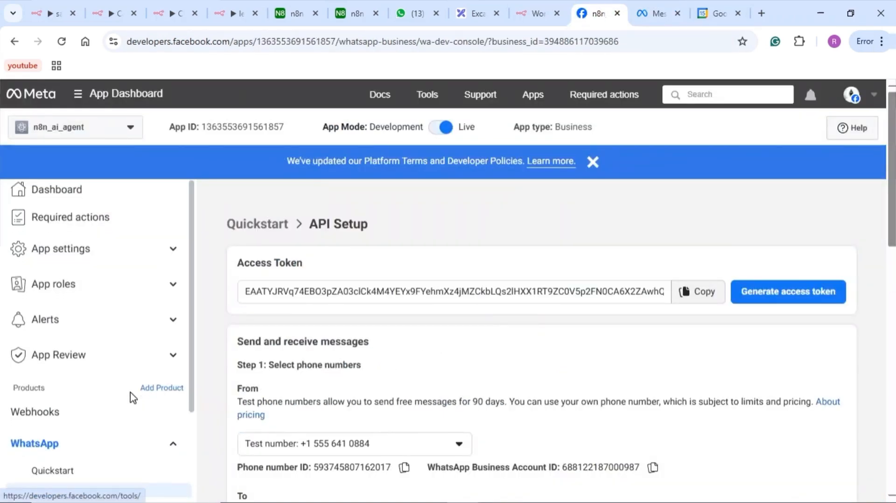
scroll(133, 397, up, 3)
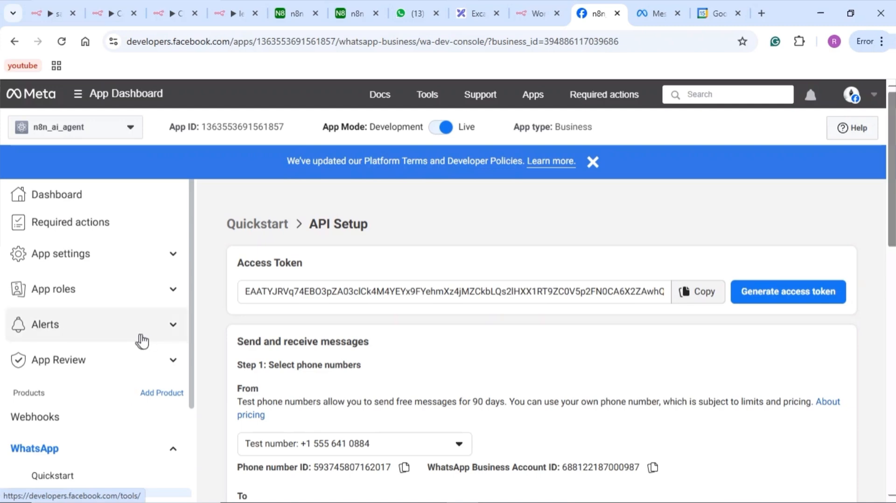
scroll(140, 340, down, 3)
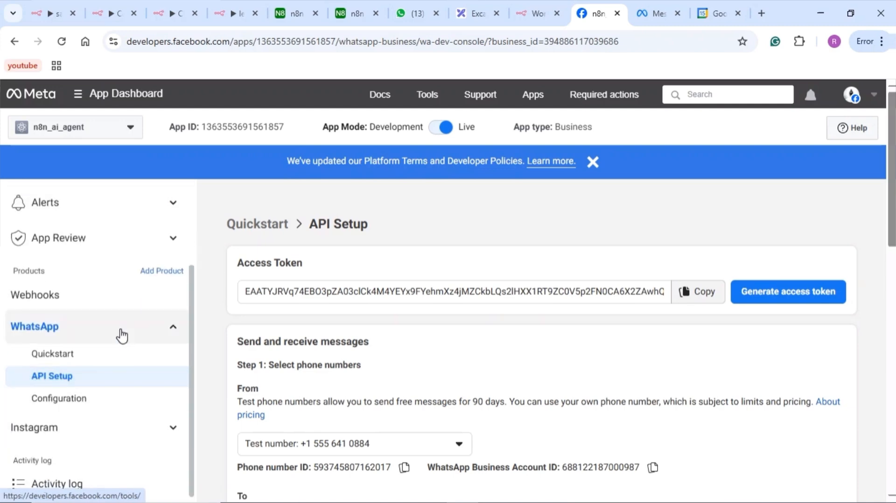
scroll(334, 382, down, 7)
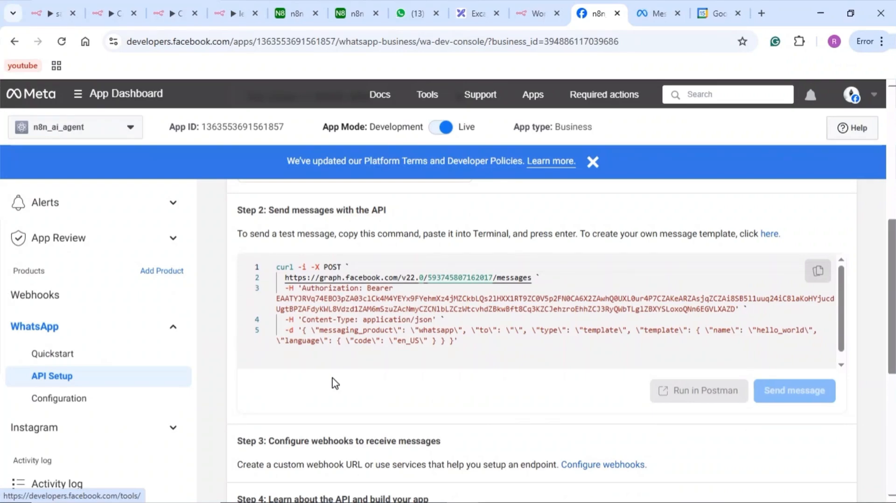
scroll(334, 382, down, 5)
scroll(334, 382, up, 6)
scroll(334, 382, down, 1)
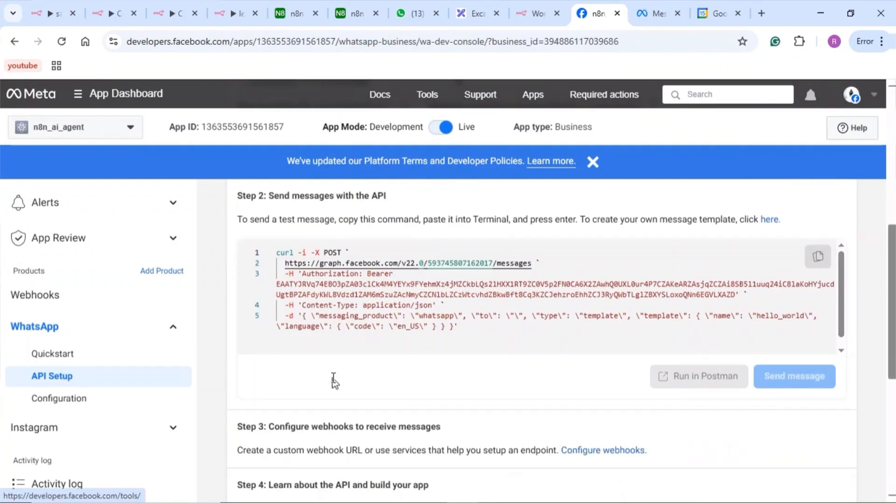
Open the WhatsApp Quickstart page of the n8n_ai_agent app and find its message templates section
scroll(334, 381, down, 6)
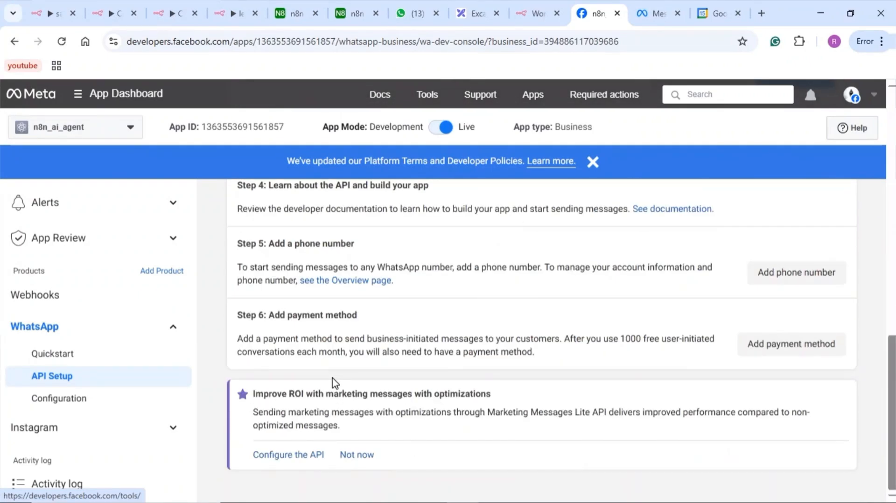
click(120, 378)
click(85, 362)
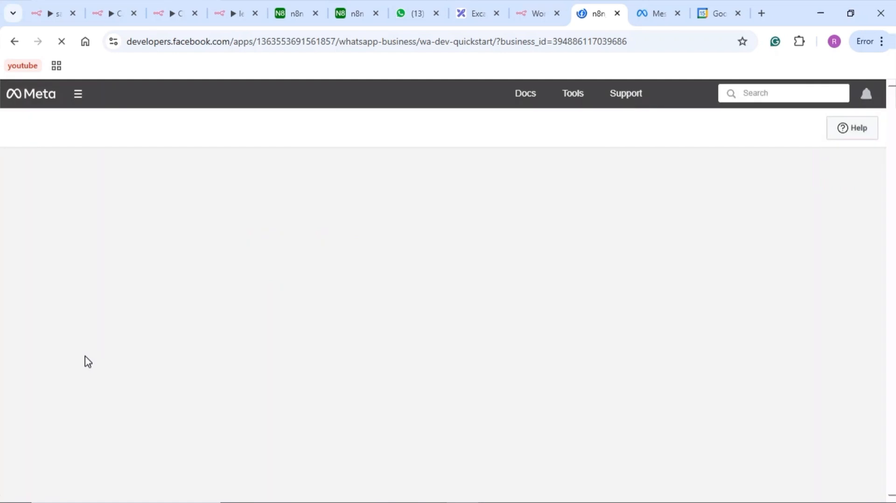
scroll(488, 335, down, 6)
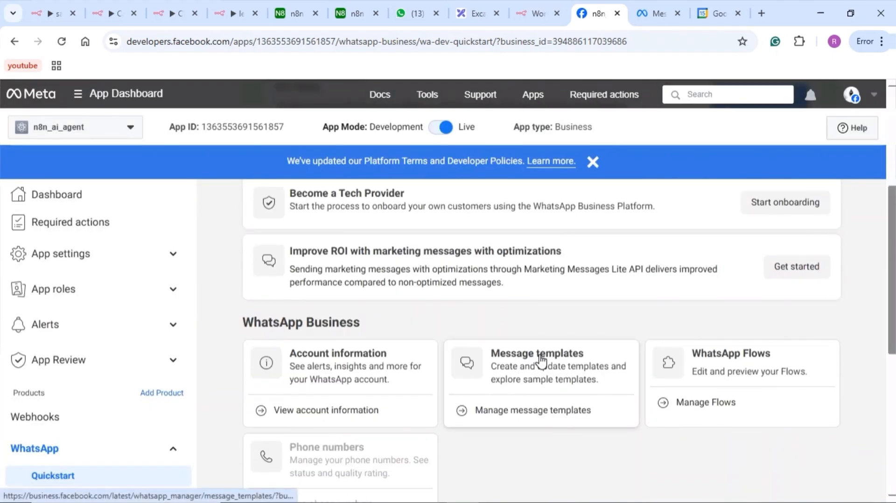
Start a new message template in WhatsApp Manager with the Marketing category and the Custom type
click(647, 20)
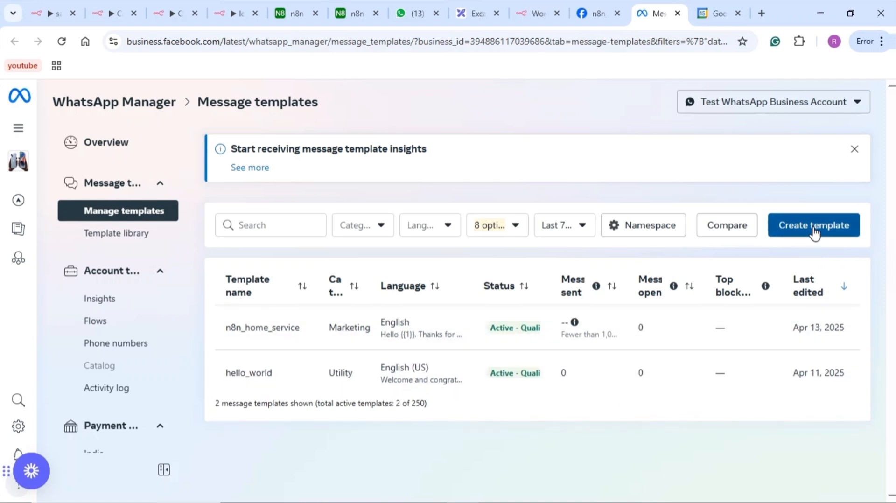
click(812, 229)
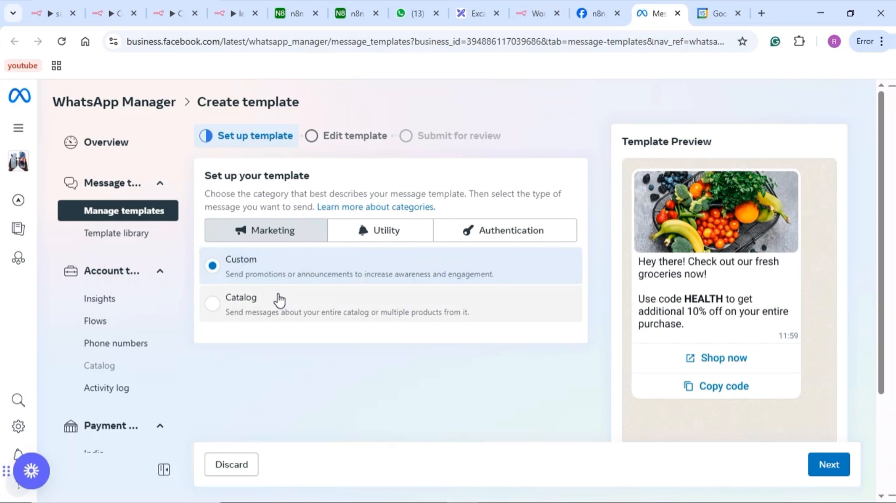
click(824, 467)
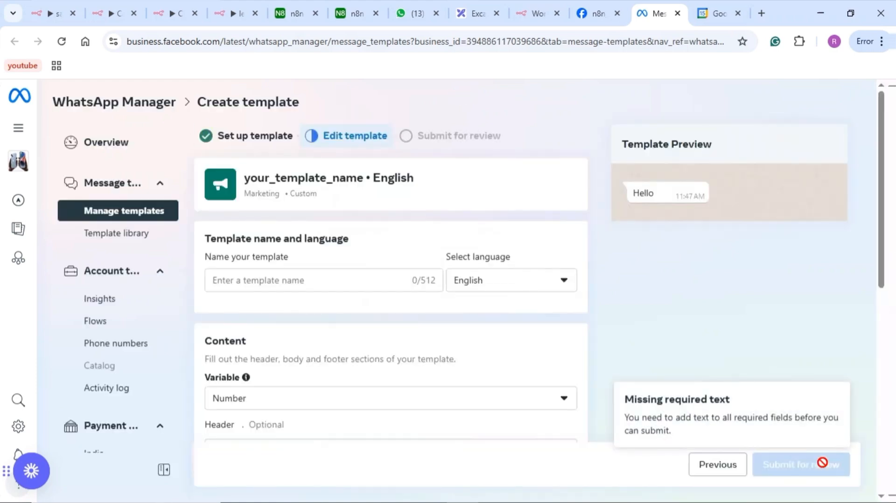
Extend the template's body after "Hello" with a line "{{1}}" and a line "you inquired about{{2}}"
scroll(369, 392, down, 6)
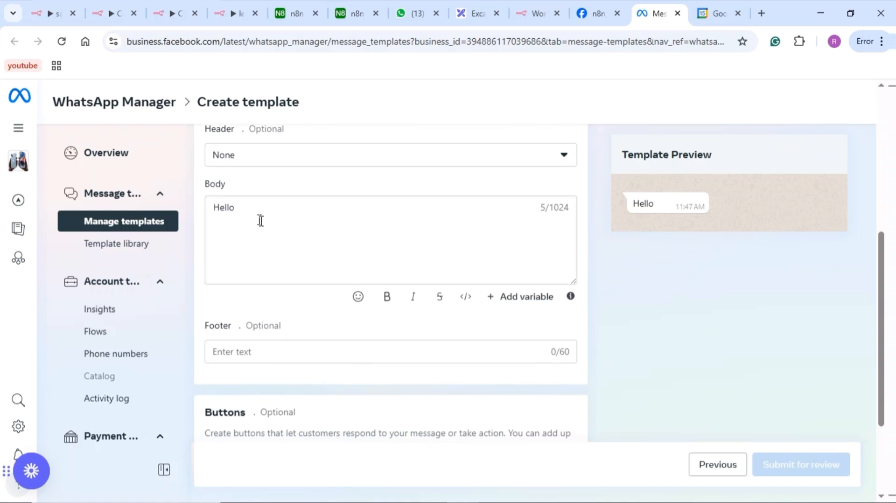
click(258, 218)
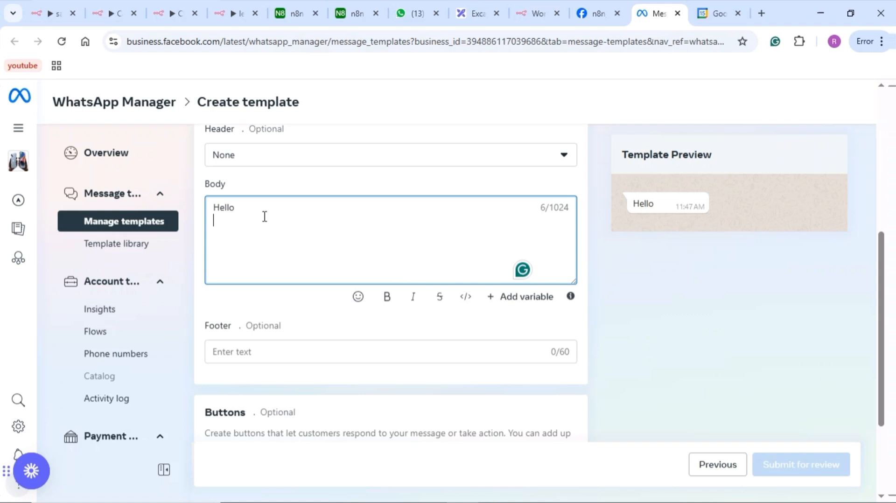
key(Return)
text({{1}})
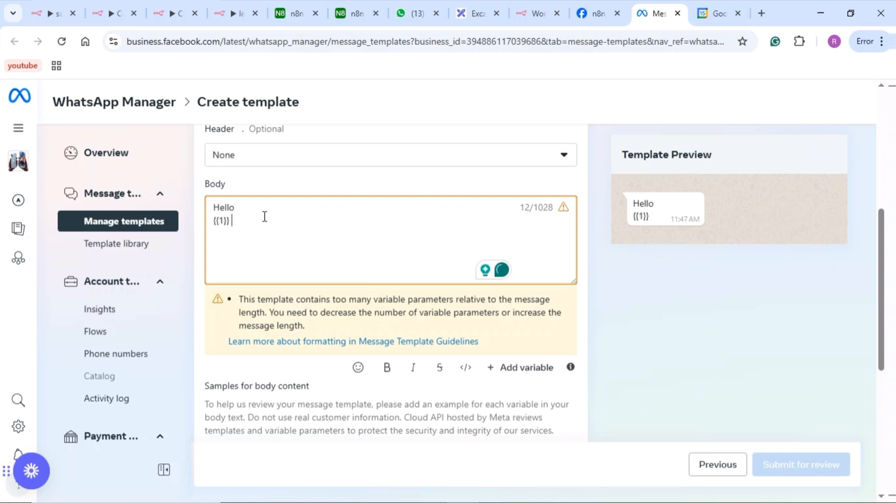
text(you i)
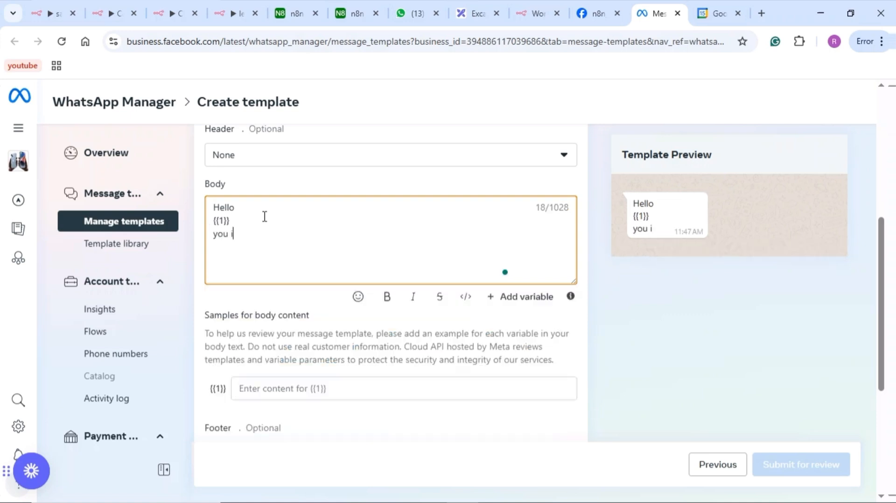
text(nquire)
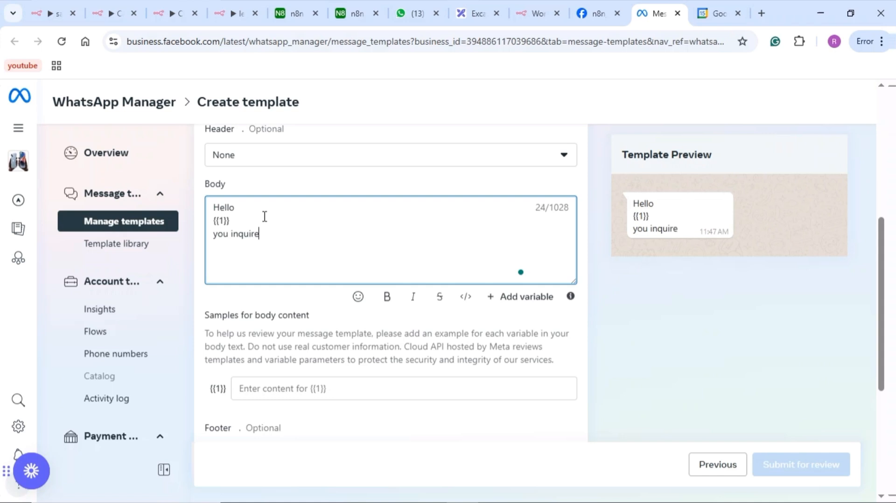
text(d about)
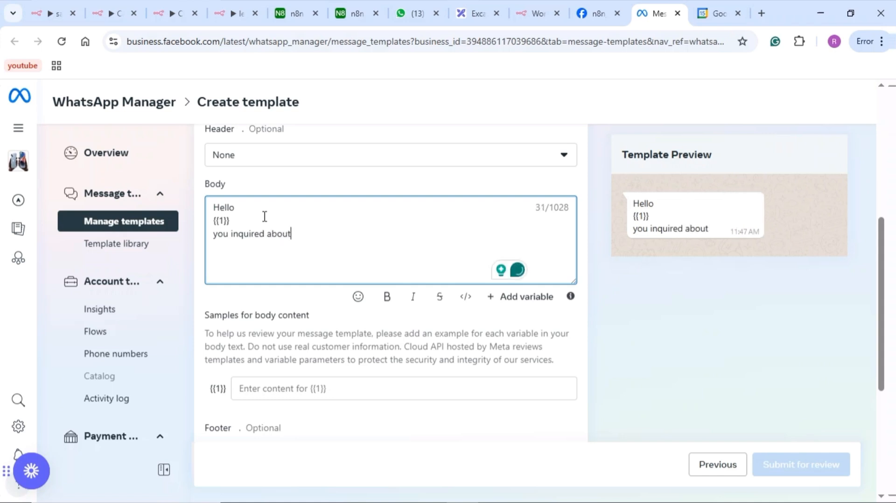
text({{2}})
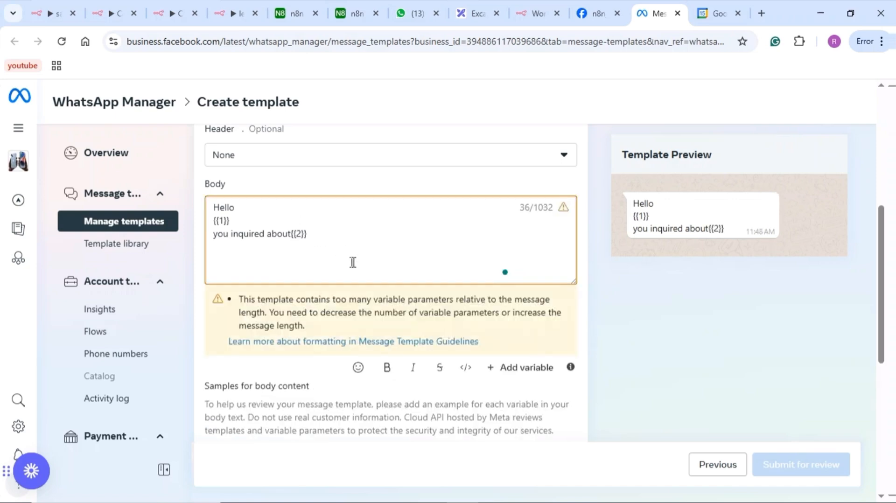
Add the line "do you need some help?" to the body, with a sample first name for {{1}} and "cars" for {{2}}
scroll(331, 265, down, 5)
scroll(310, 329, down, 2)
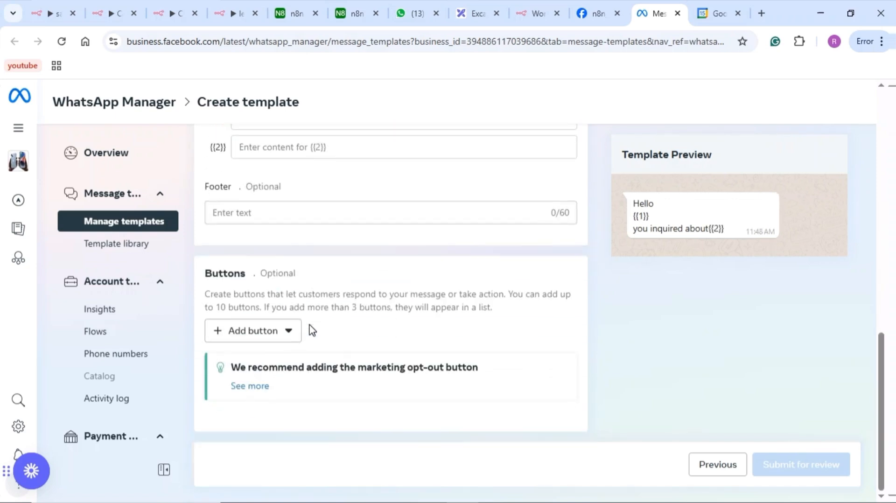
scroll(404, 268, up, 6)
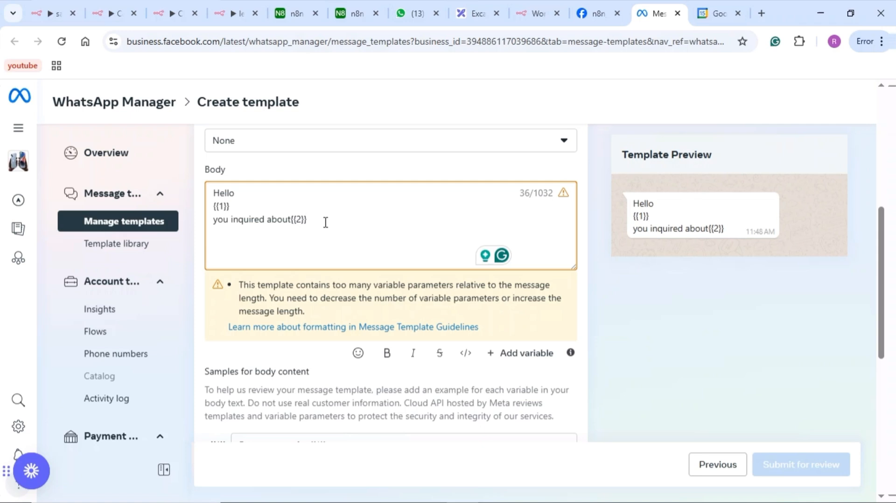
text(do you )
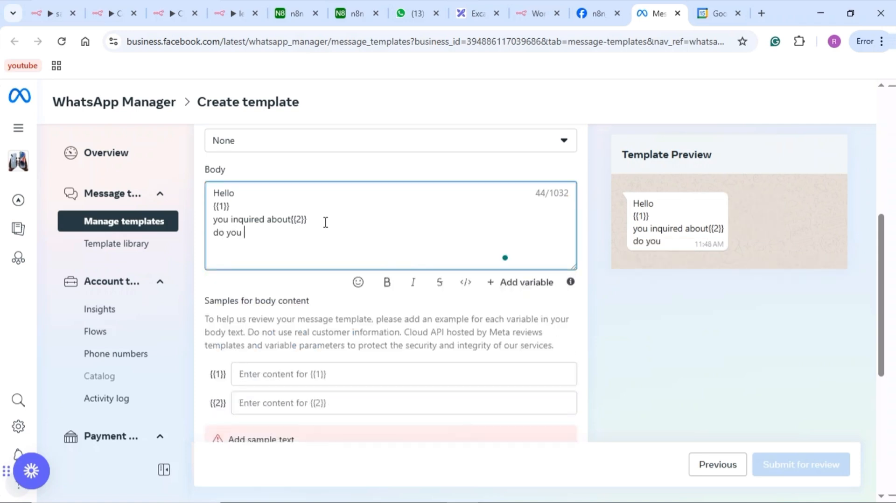
text(need some help)
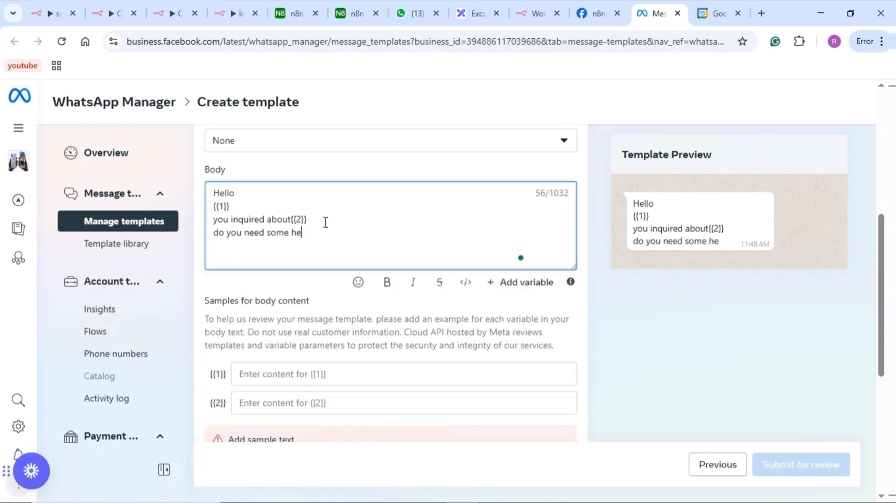
text(?)
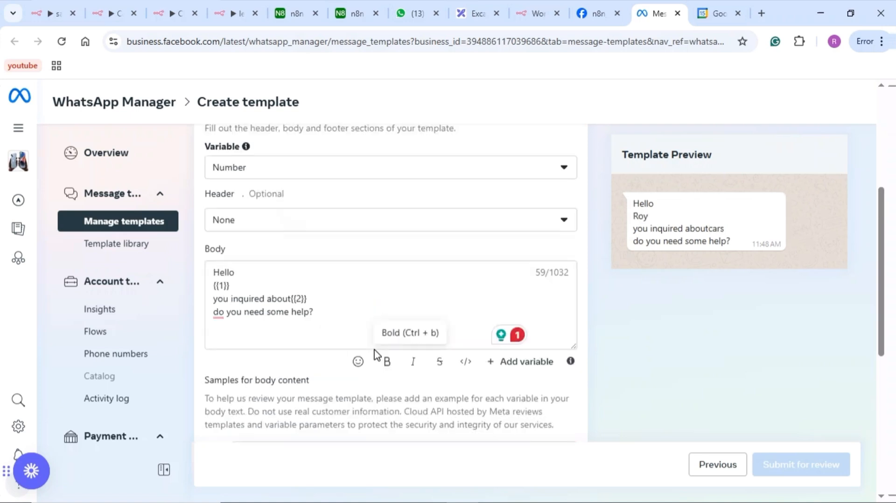
Try to submit the template for review and check the form for required fields that are still empty
scroll(376, 349, down, 1)
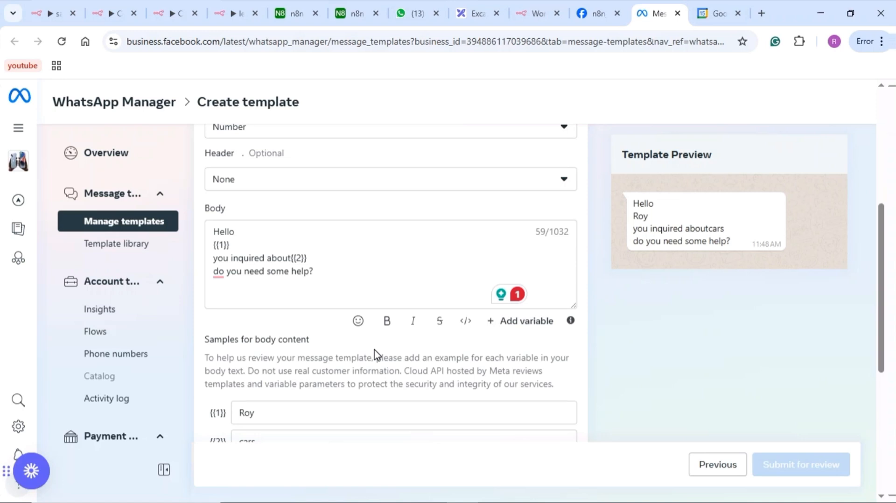
click(772, 465)
scroll(513, 408, down, 6)
scroll(512, 410, up, 12)
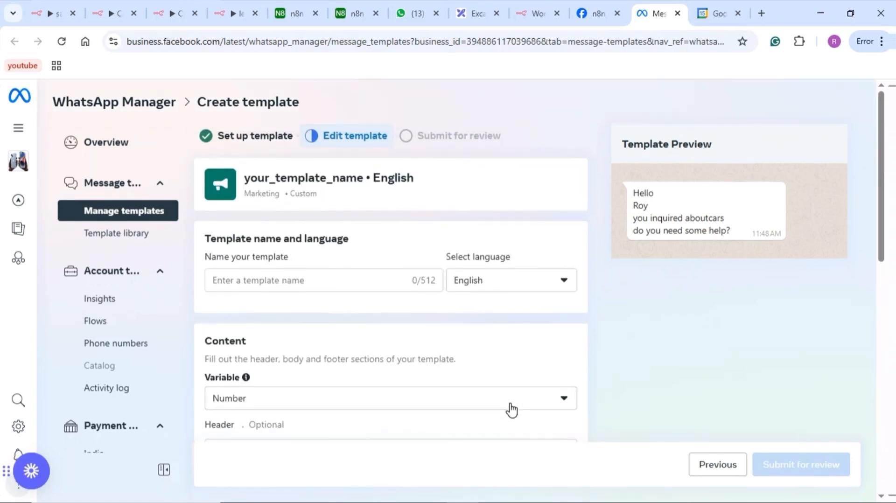
scroll(512, 410, down, 6)
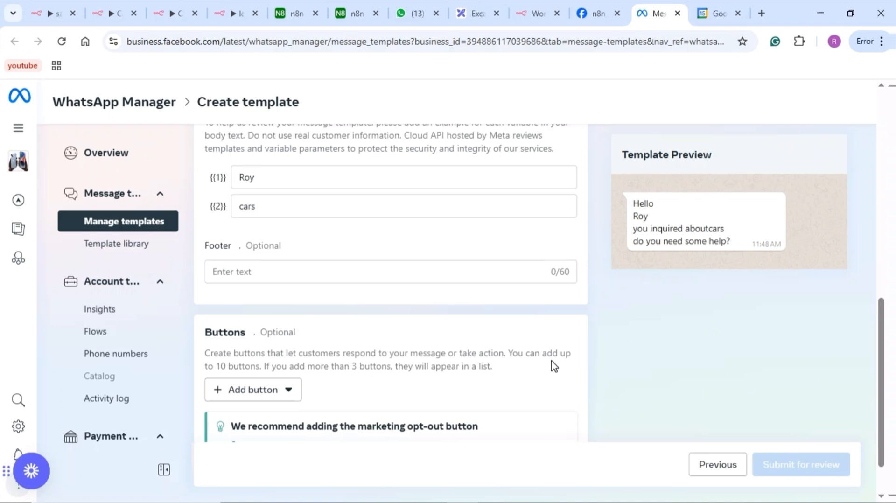
scroll(554, 366, up, 5)
scroll(369, 300, up, 4)
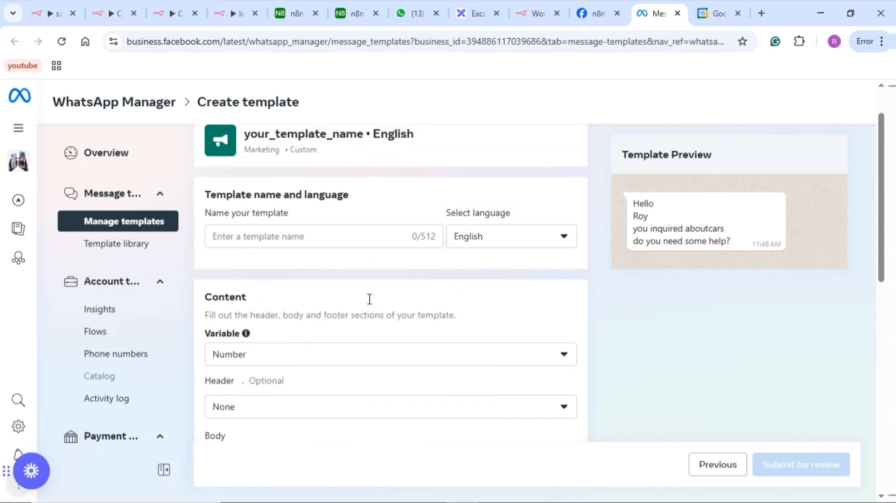
scroll(368, 301, up, 1)
Name the template youtube_test
click(272, 277)
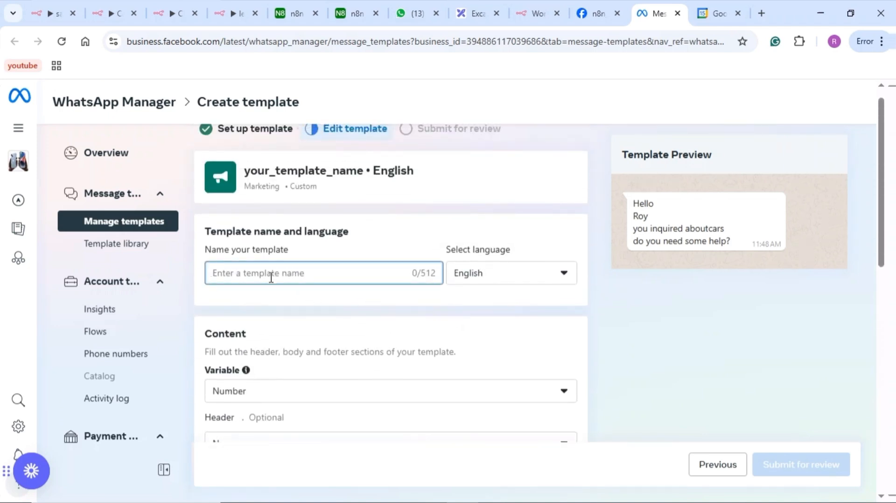
text(test)
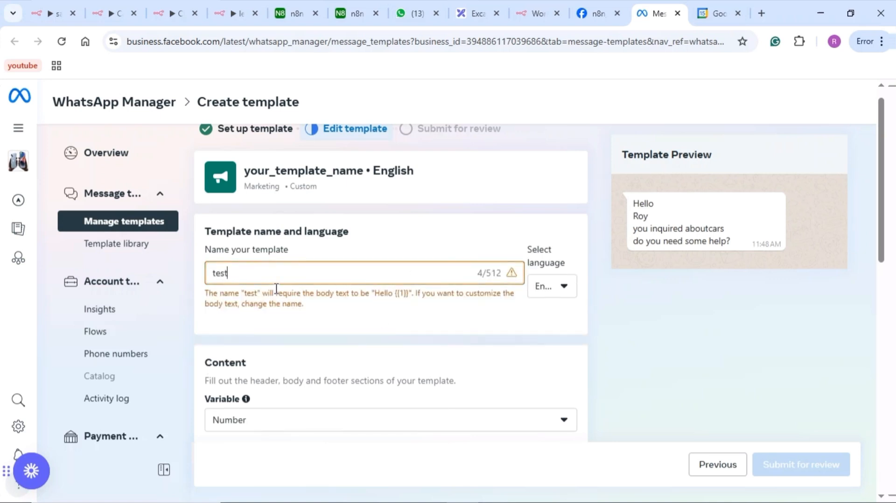
key(BackSpace)
key(BackSpace)
key(BackSpace)
key(BackSpace)
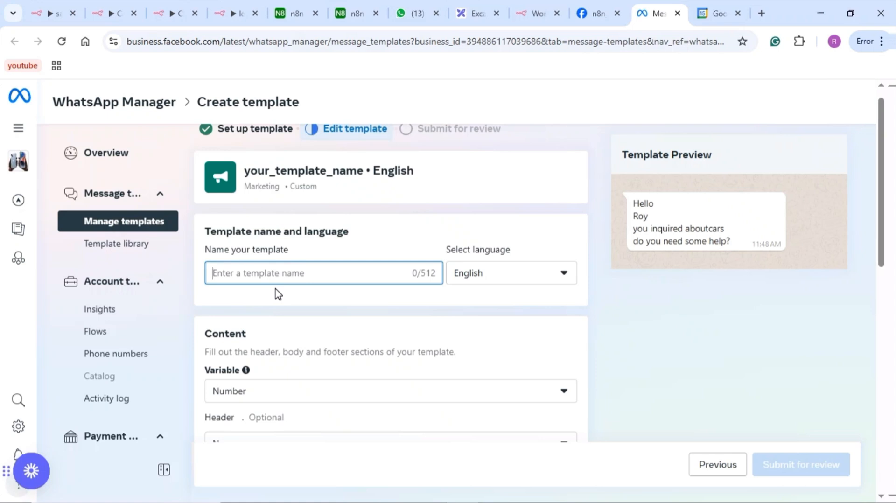
text(youtube_test)
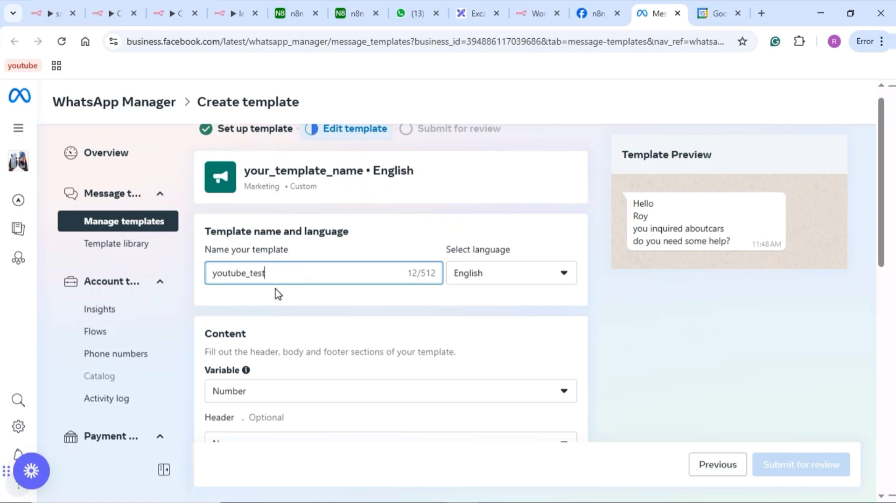
click(363, 307)
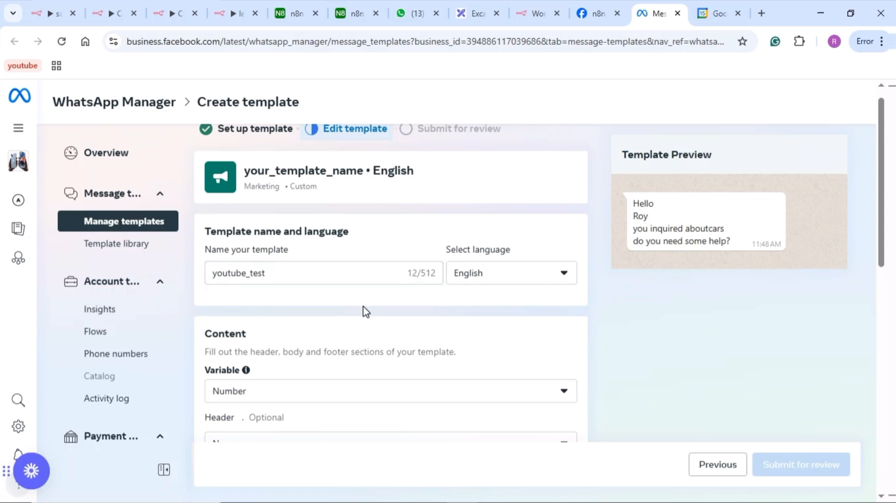
scroll(362, 336, down, 3)
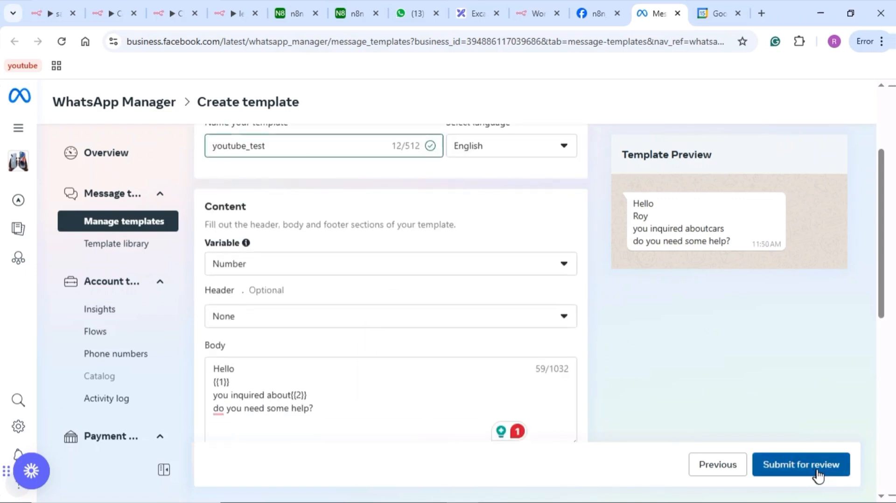
Switch to the n8n workflow and compare the First message whatsapp node's body text parameters with the template's variables {{1}} and {{2}}
click(592, 12)
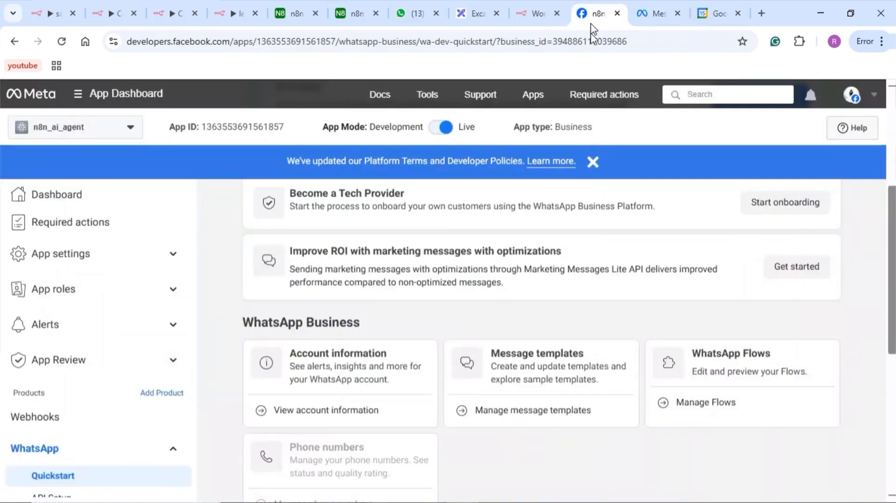
click(236, 5)
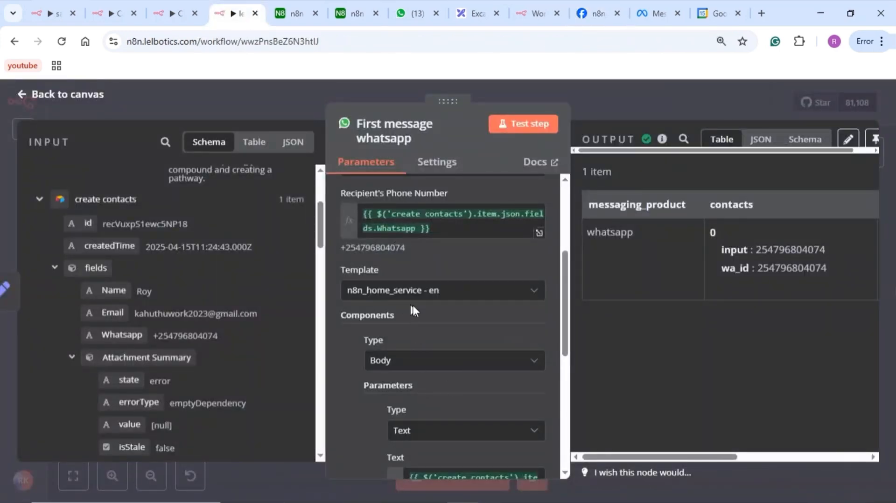
scroll(451, 360, down, 4)
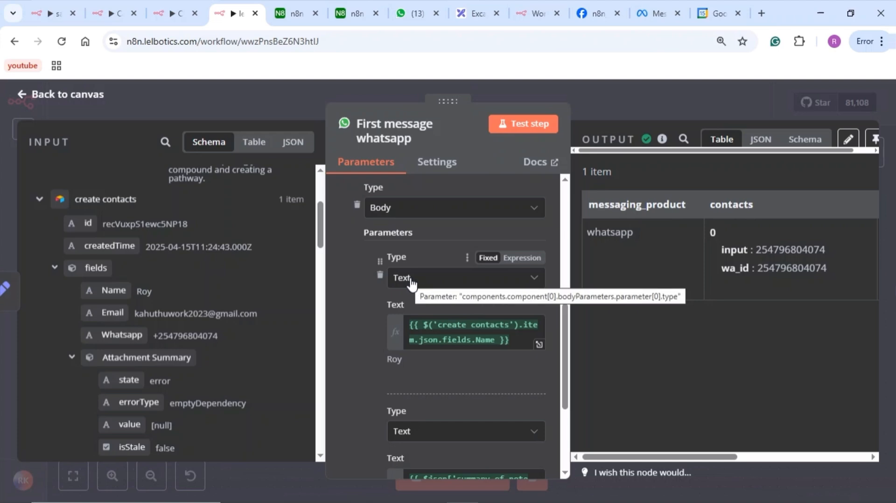
click(658, 13)
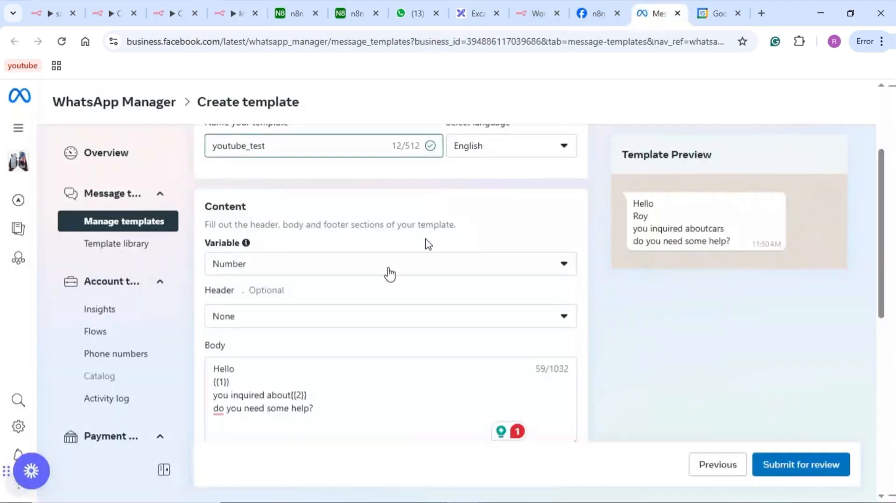
drag(232, 382, 213, 382)
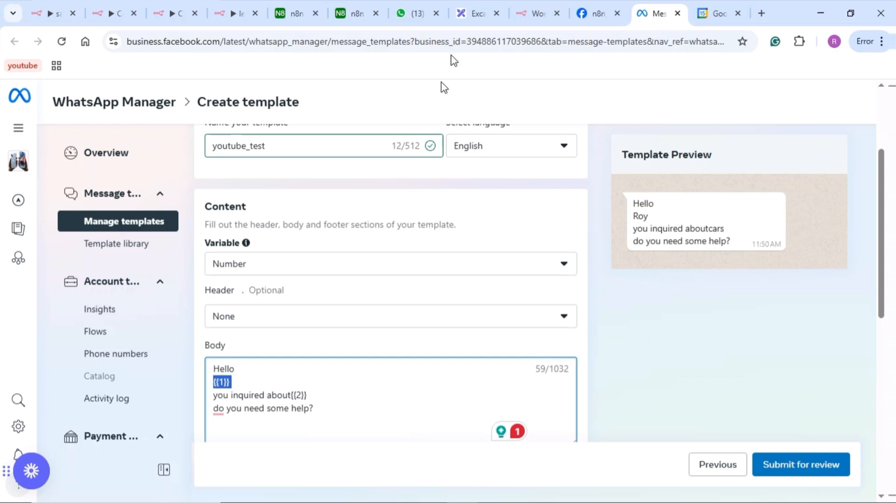
click(232, 13)
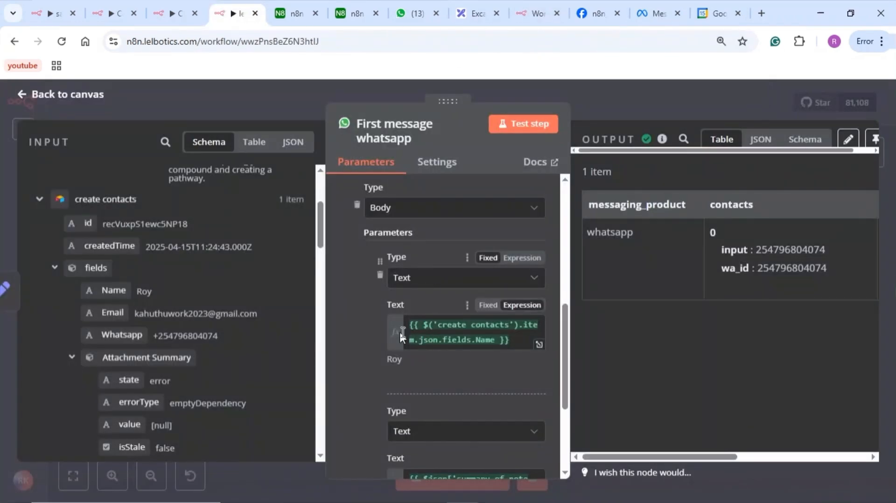
scroll(401, 334, down, 4)
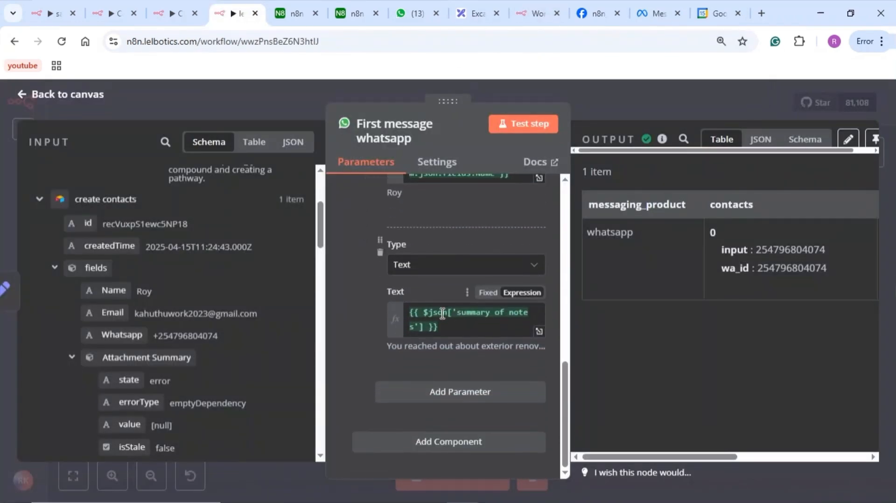
Review the name and summary of notes text parameters in the First message whatsapp node, and return to the canvas
scroll(441, 310, up, 2)
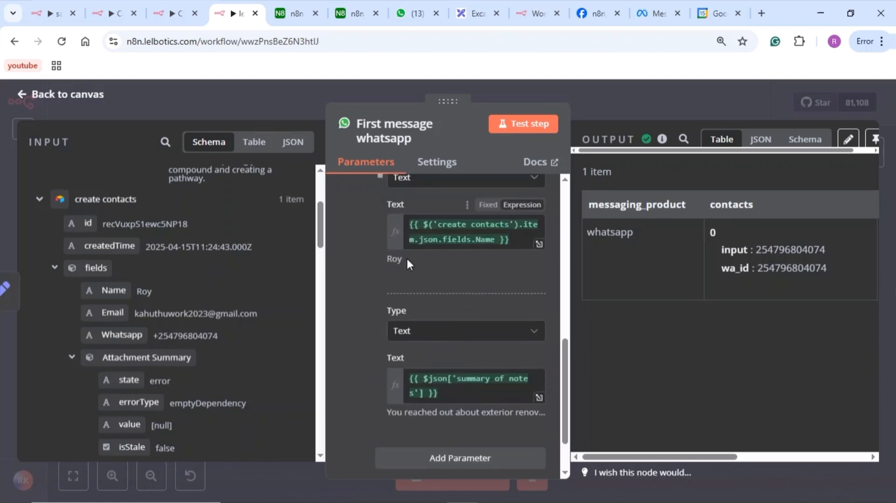
drag(407, 258, 384, 260)
drag(386, 412, 560, 425)
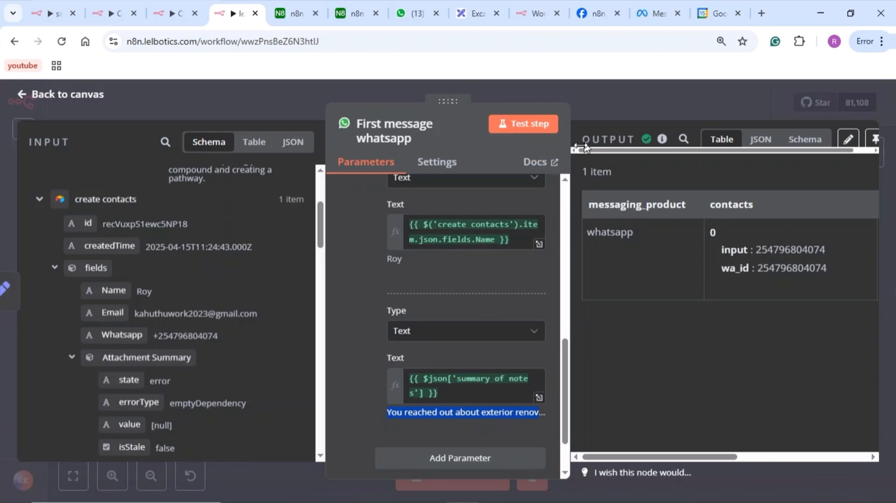
click(600, 113)
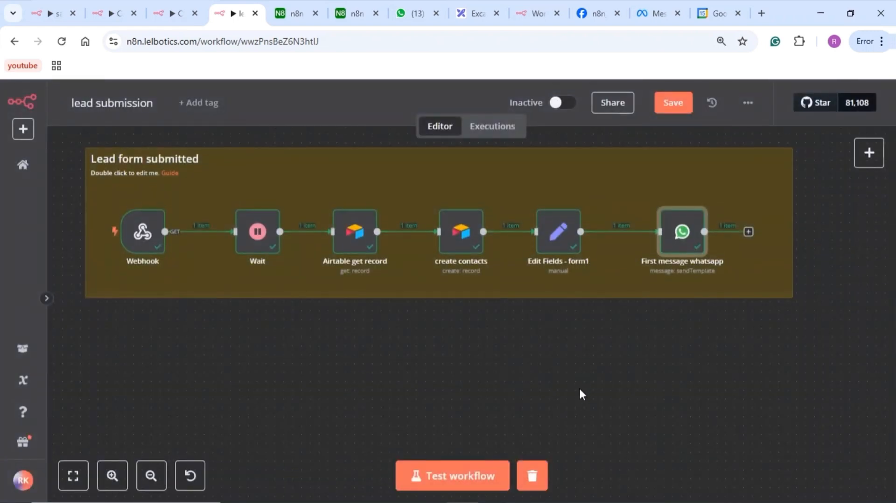
scroll(580, 395, up, 1)
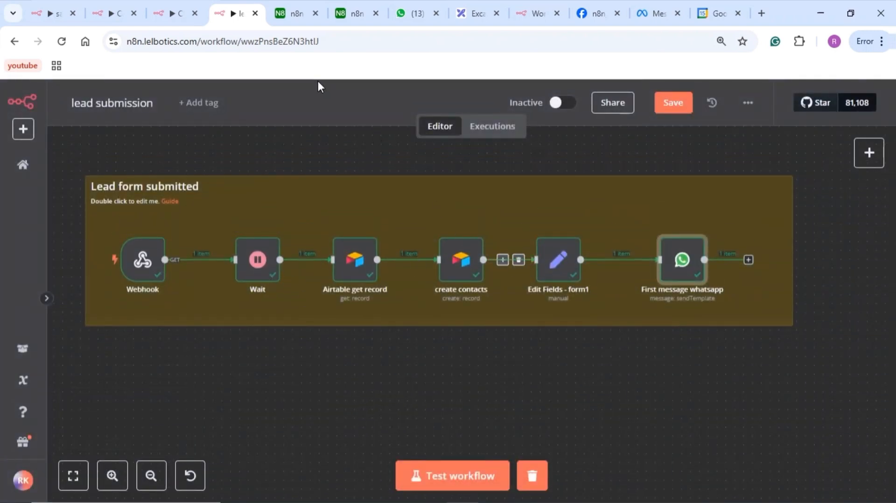
Switch to the sales MVP workflow and bring its Whatsapp prep section into view
click(108, 13)
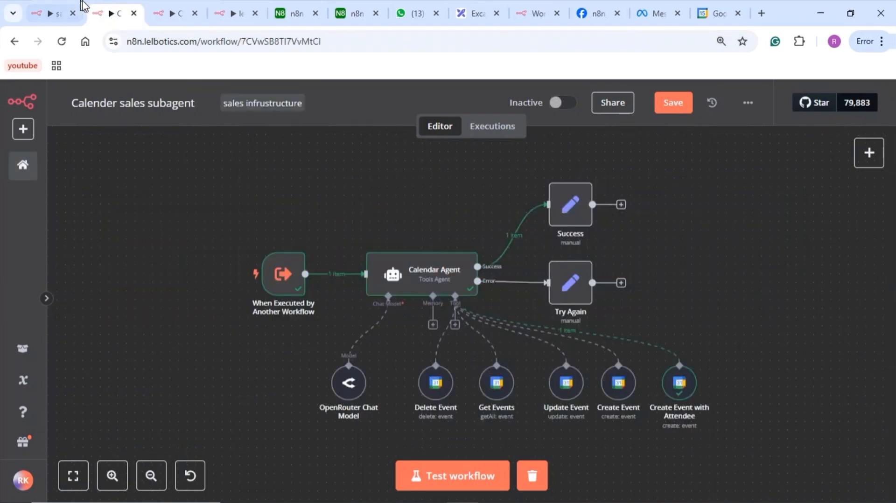
click(59, 7)
scroll(217, 196, right, 1)
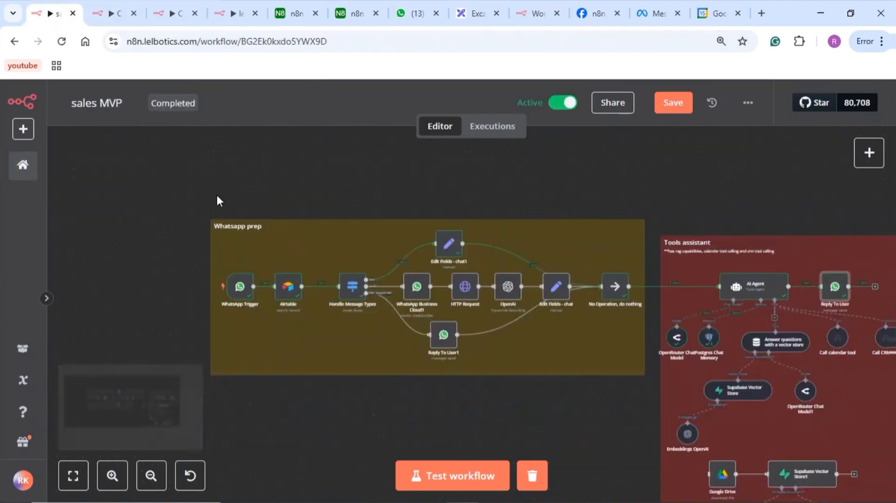
scroll(281, 316, down, 1)
scroll(281, 316, down, 1)
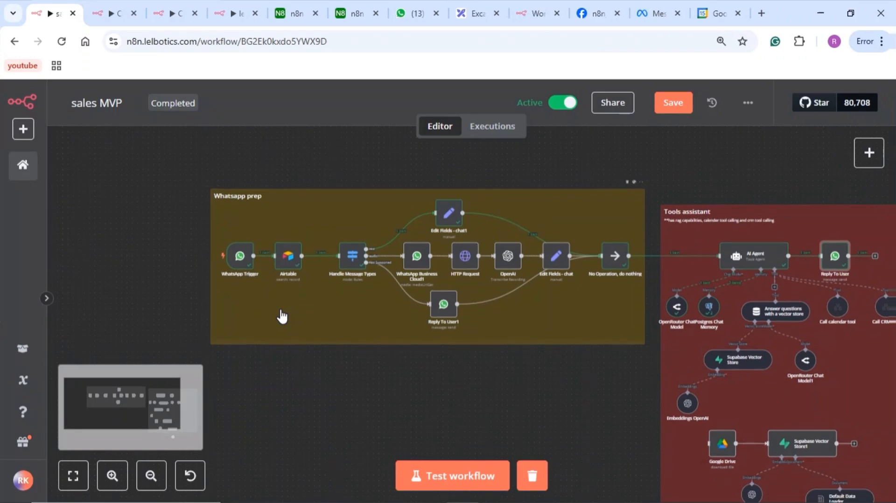
scroll(281, 317, up, 1)
scroll(281, 316, up, 2)
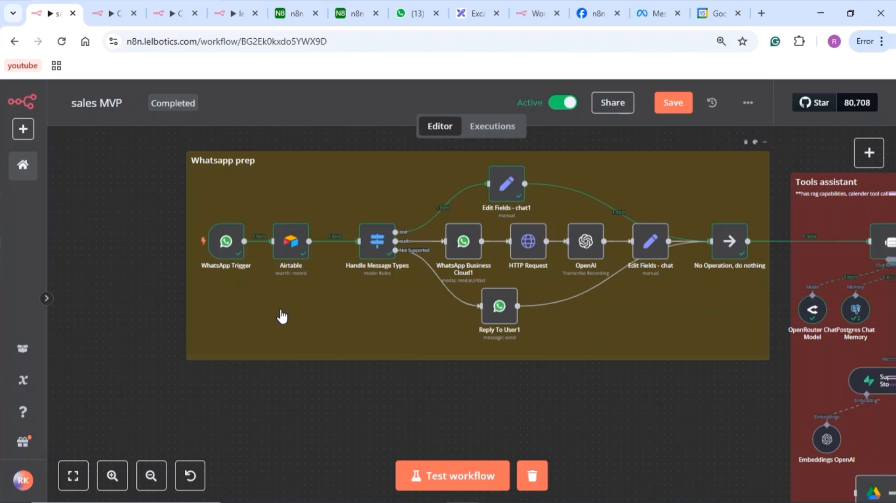
Inspect the WhatsApp Trigger node's credential and trigger event settings, and close the node
click(234, 256)
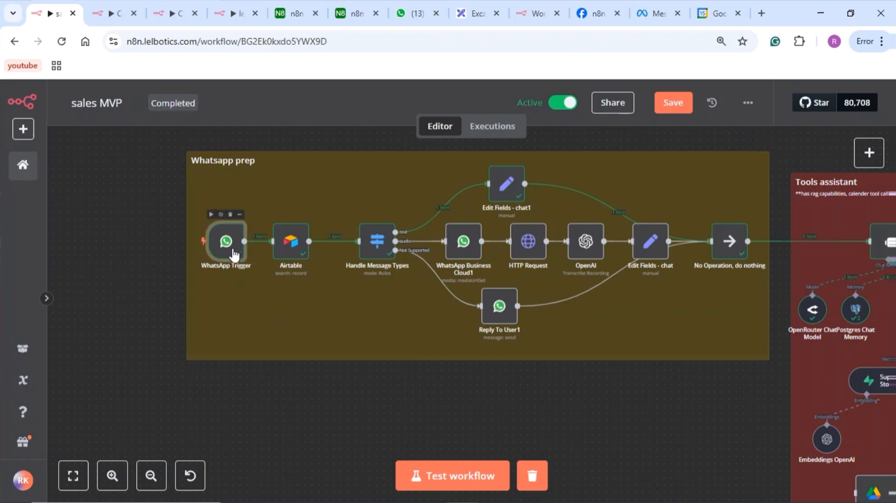
double_click(233, 255)
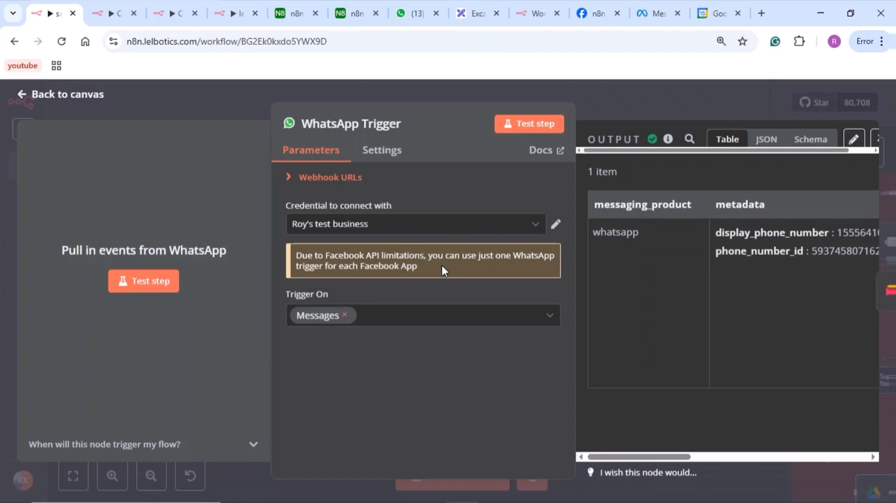
click(606, 100)
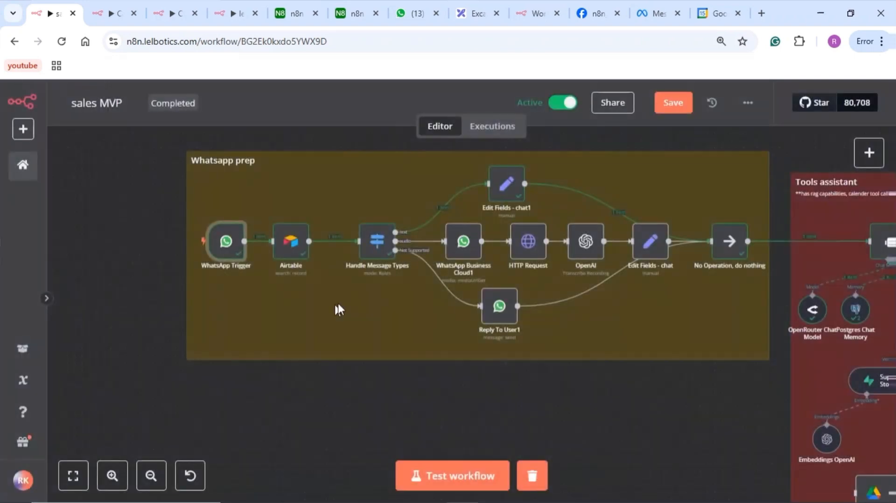
Examine the Airtable node's record search on the leads table and its filter formula matching the sender's WhatsApp number
double_click(287, 246)
scroll(445, 366, down, 3)
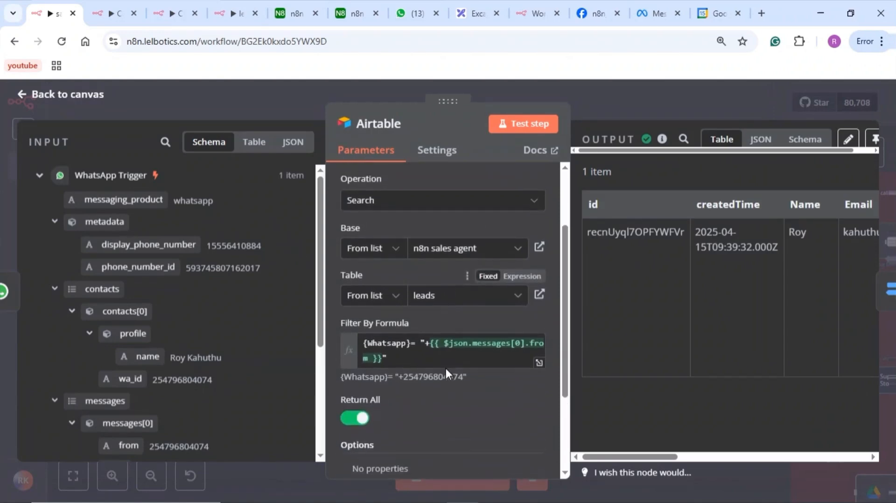
scroll(446, 367, up, 1)
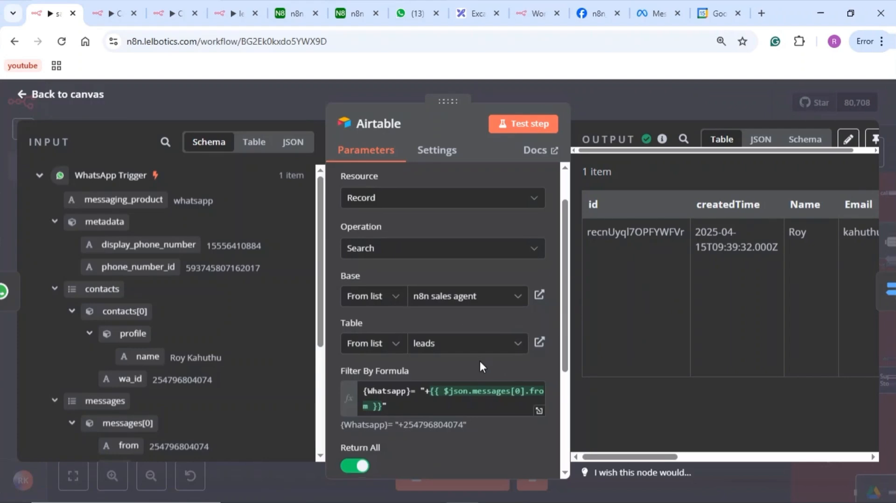
scroll(480, 360, down, 3)
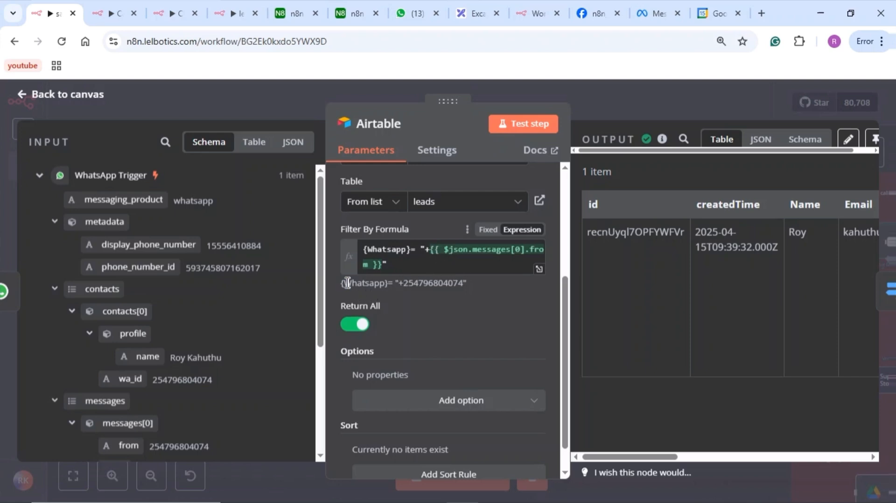
drag(347, 283, 469, 286)
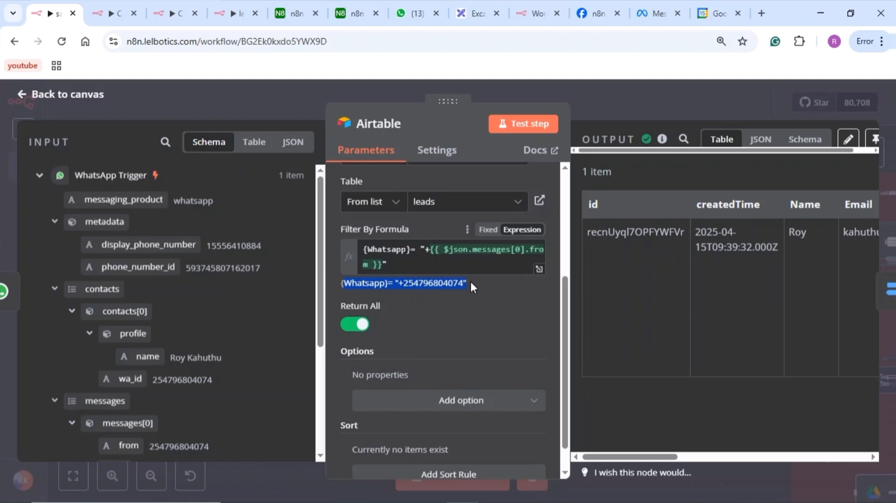
drag(466, 285, 443, 285)
Show the Airtable node's output as JSON, check the lead's WhatsApp number and summary of notes value, and close the node
scroll(691, 257, right, 10)
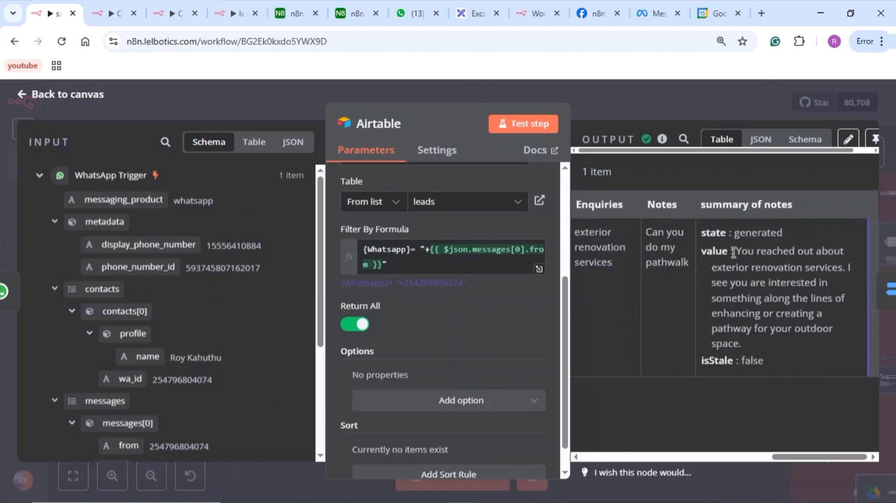
click(760, 140)
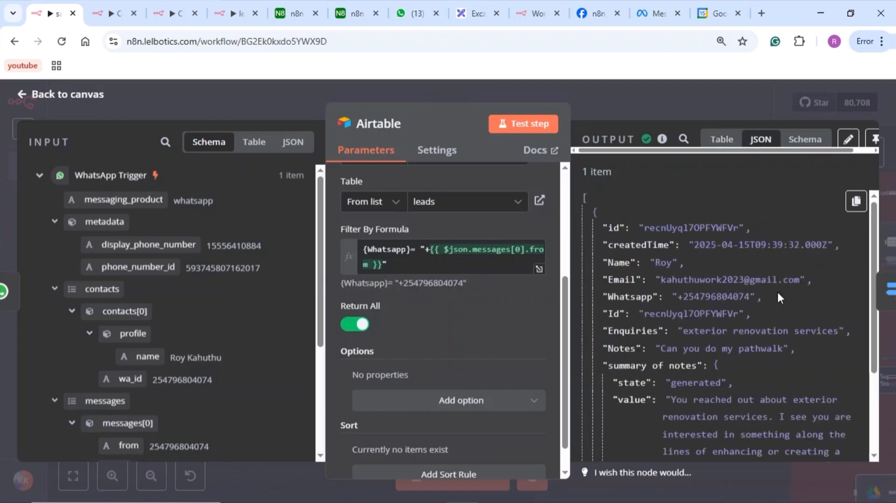
scroll(754, 313, down, 1)
scroll(754, 313, up, 1)
drag(717, 283, 701, 300)
scroll(714, 423, down, 1)
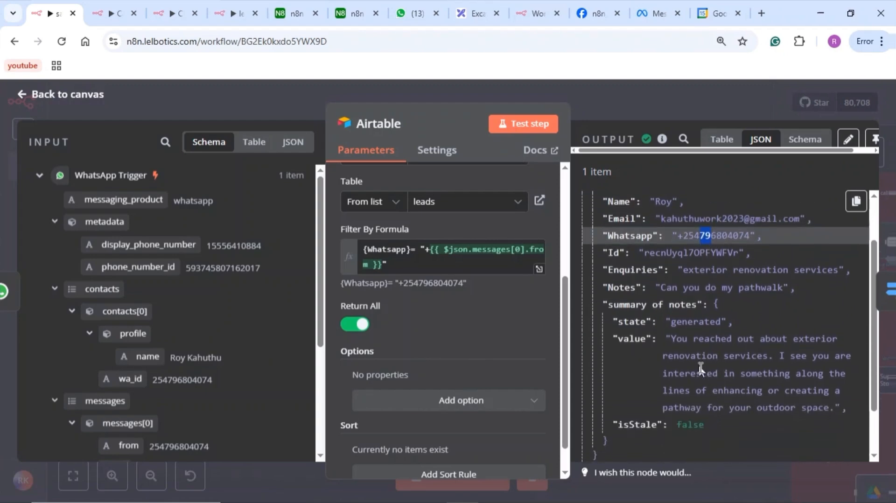
drag(676, 341, 768, 408)
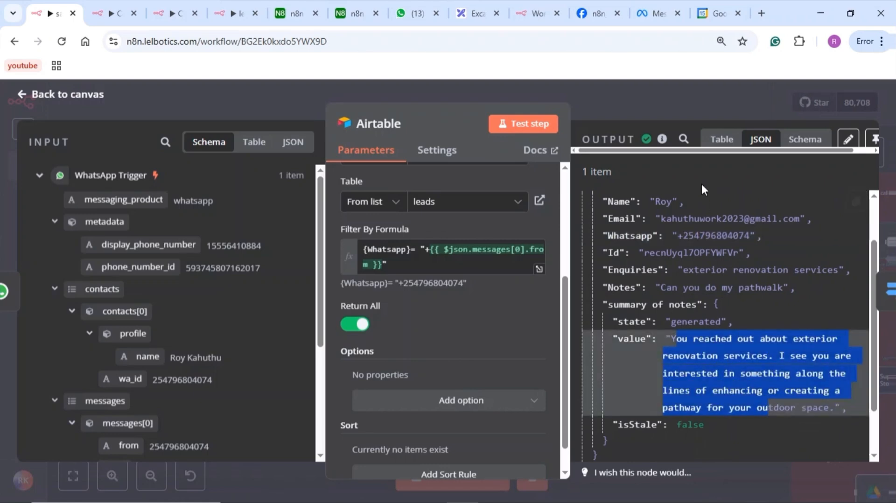
click(672, 101)
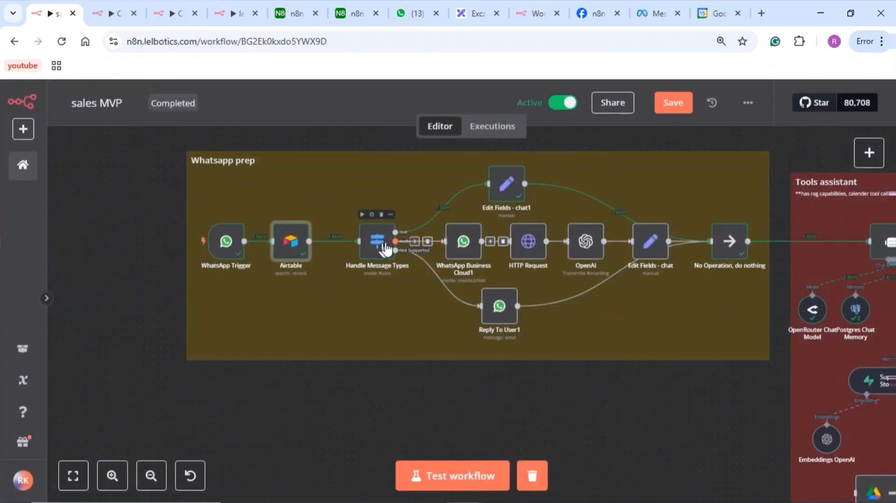
Inspect the Handle Message Types node's routing rules and its text, audio and Not Supported branches on the canvas
click(382, 252)
double_click(382, 252)
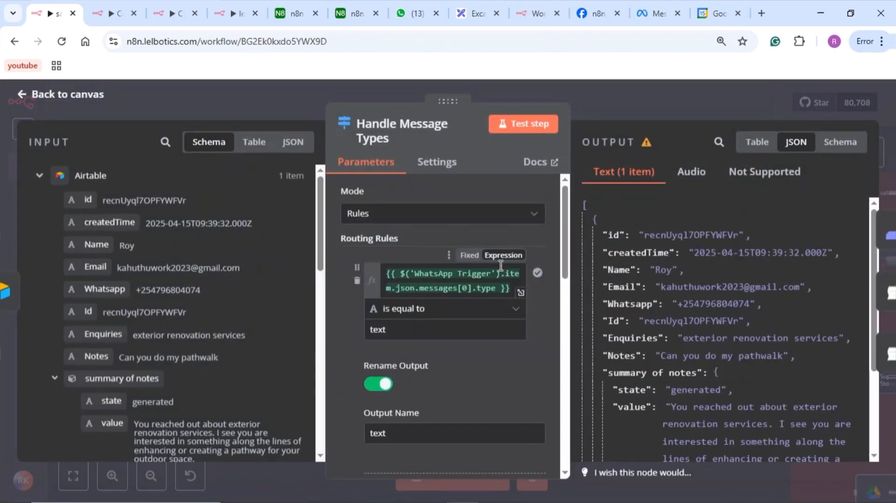
click(597, 96)
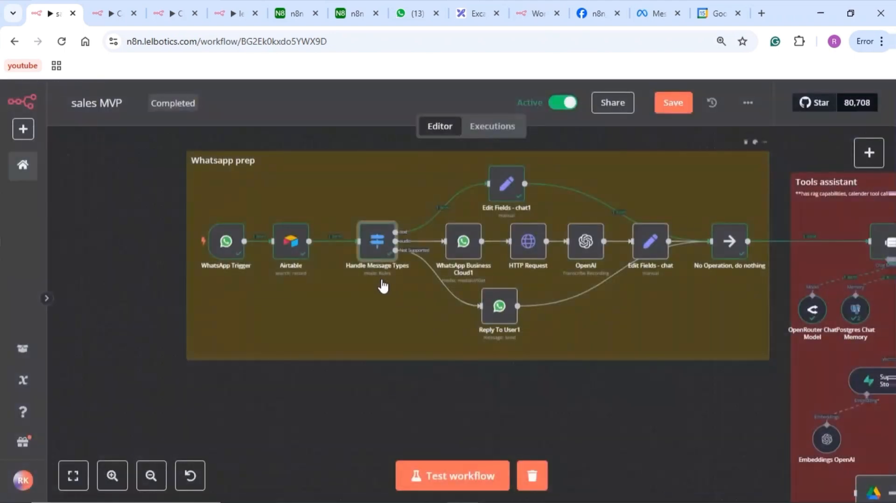
scroll(382, 285, up, 3)
scroll(382, 286, up, 2)
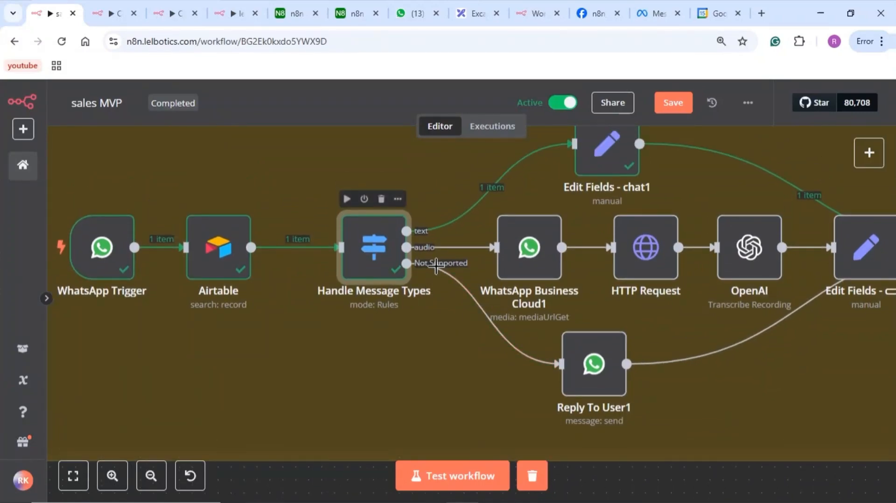
Read the full text body of the Reply To User1 node on the Not Supported branch, and return to the canvas
click(609, 381)
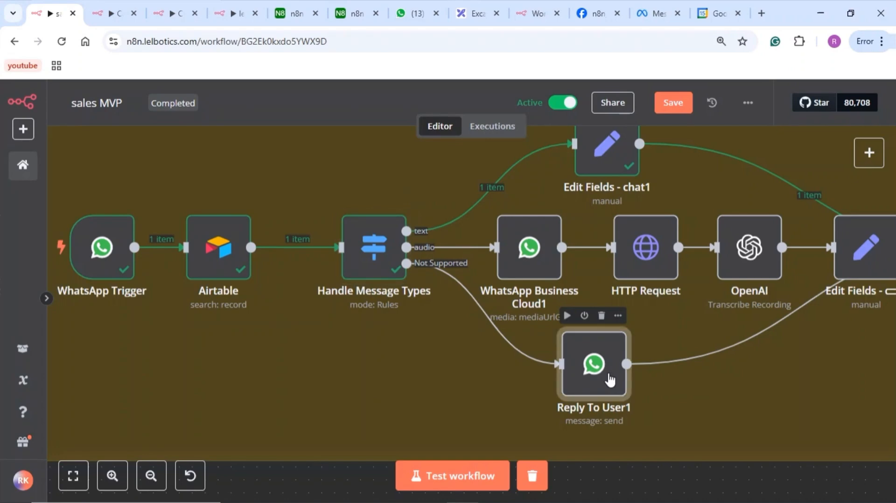
double_click(610, 380)
scroll(488, 379, down, 3)
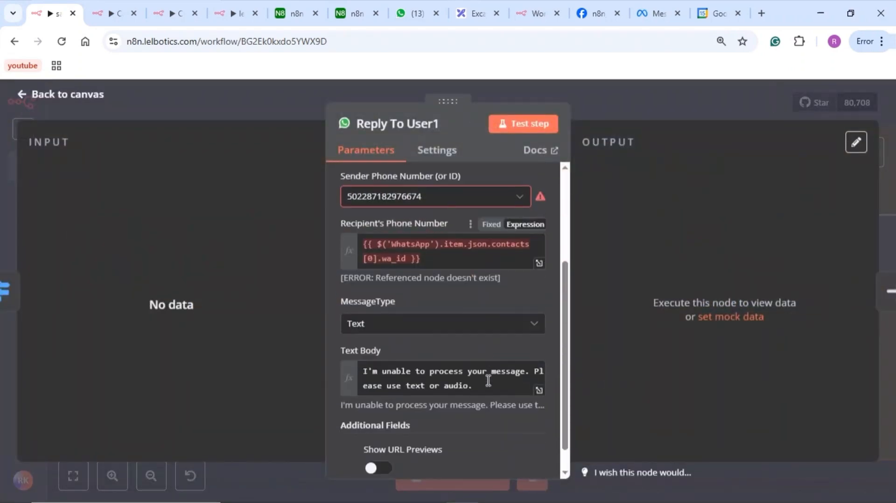
scroll(489, 381, down, 1)
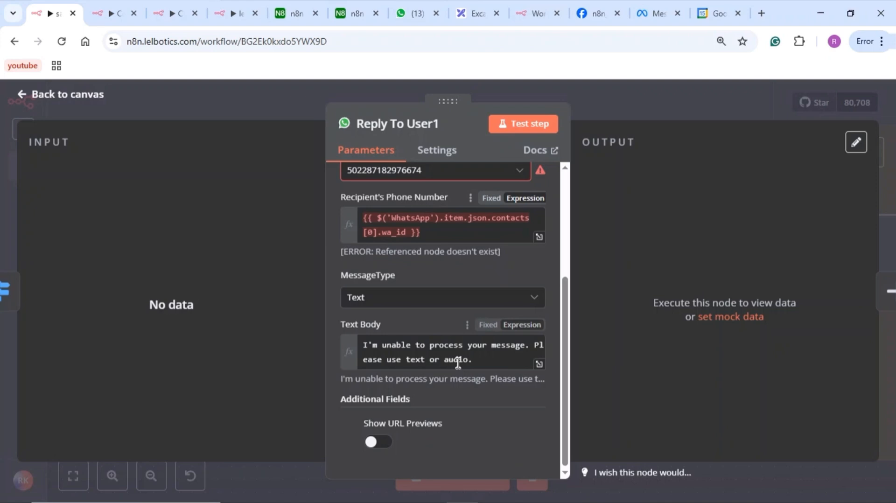
click(540, 365)
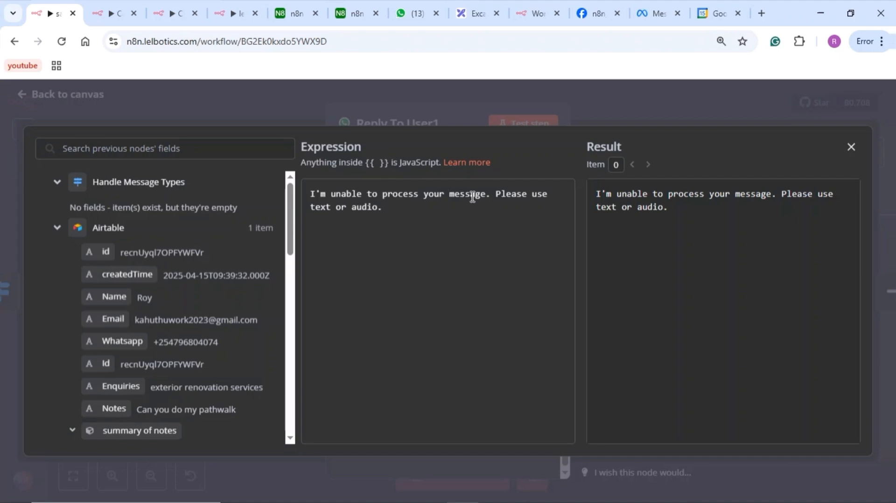
click(624, 110)
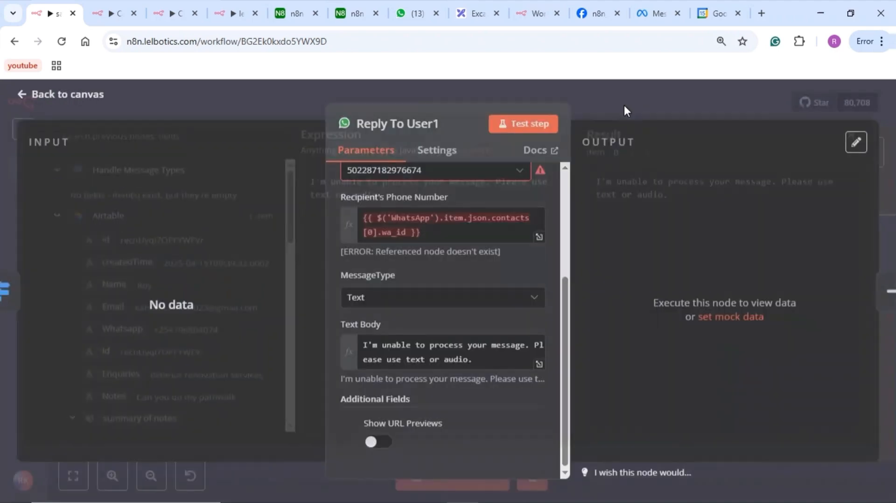
click(632, 88)
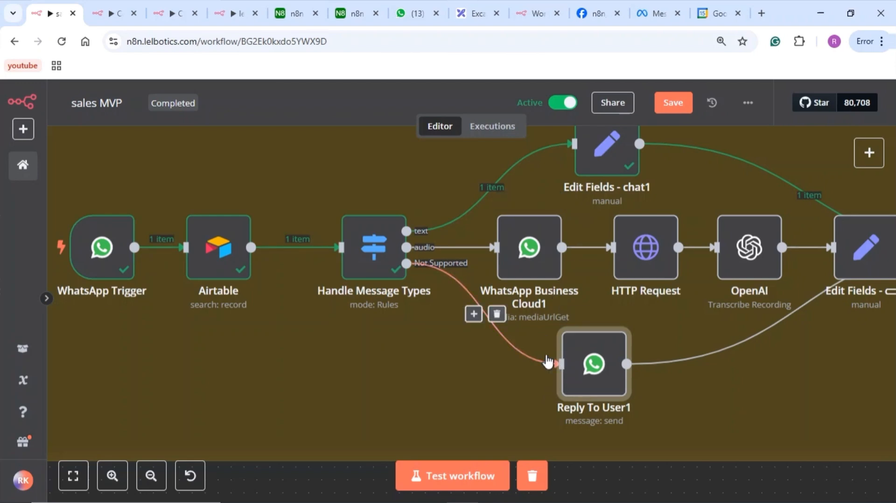
Examine the Edit Fields - chat1 node's trigger, text and sessionId mappings, focusing on the wa_id in the sessionId expression
scroll(481, 191, up, 2)
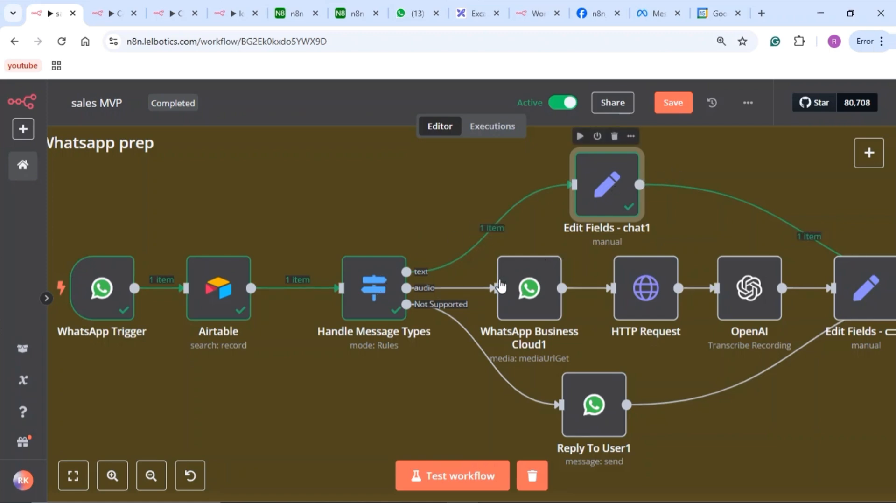
double_click(610, 189)
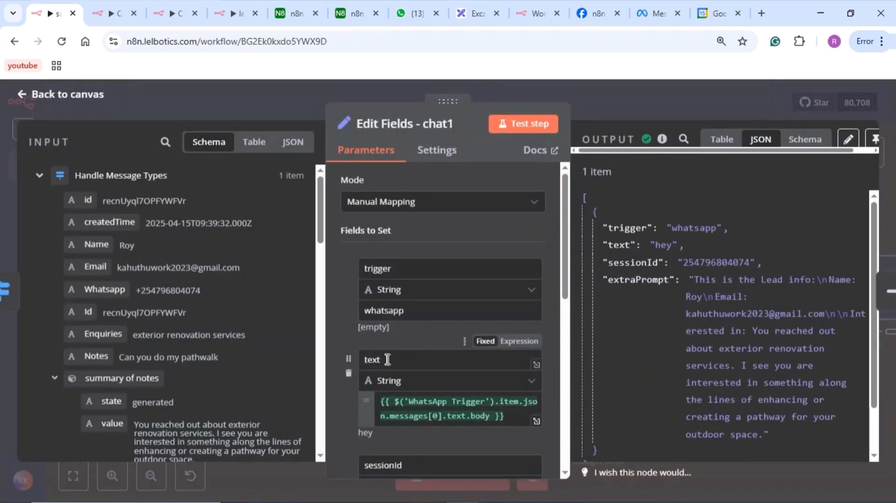
scroll(399, 355, down, 4)
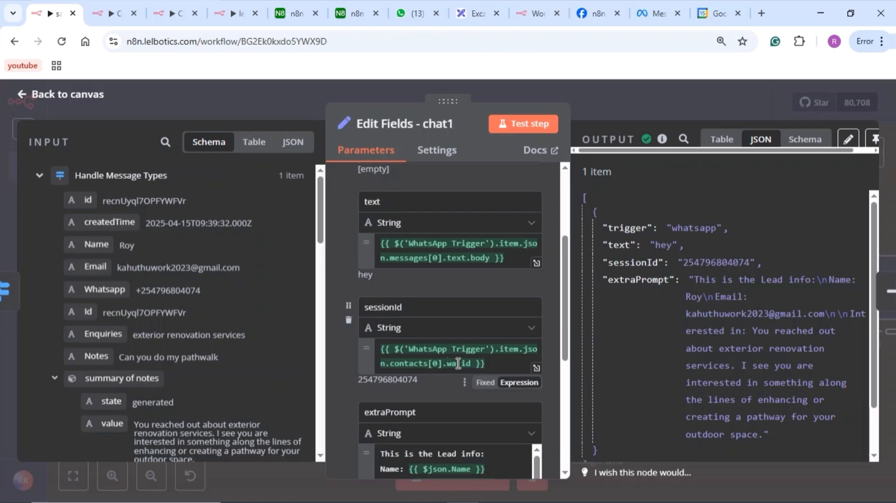
drag(474, 363, 441, 363)
click(252, 303)
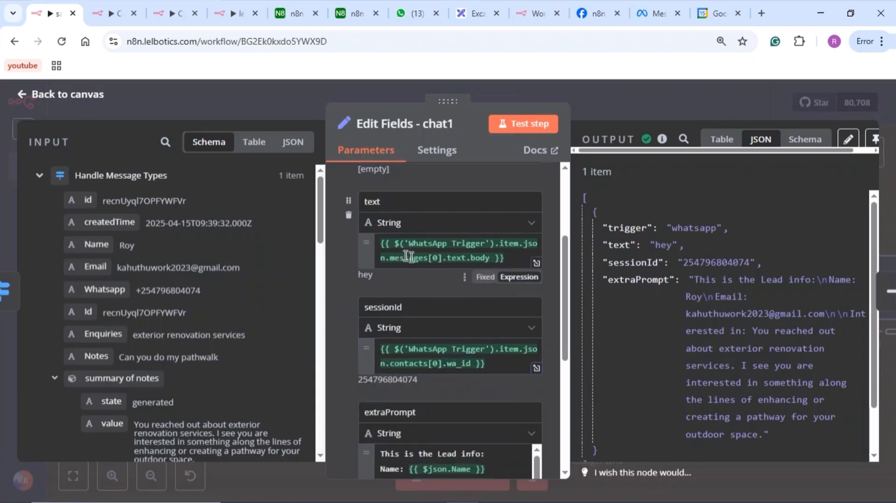
Locate the incoming message's text body under the WhatsApp Trigger's messages[0] in the Edit Fields - chat1 input data
scroll(217, 319, down, 4)
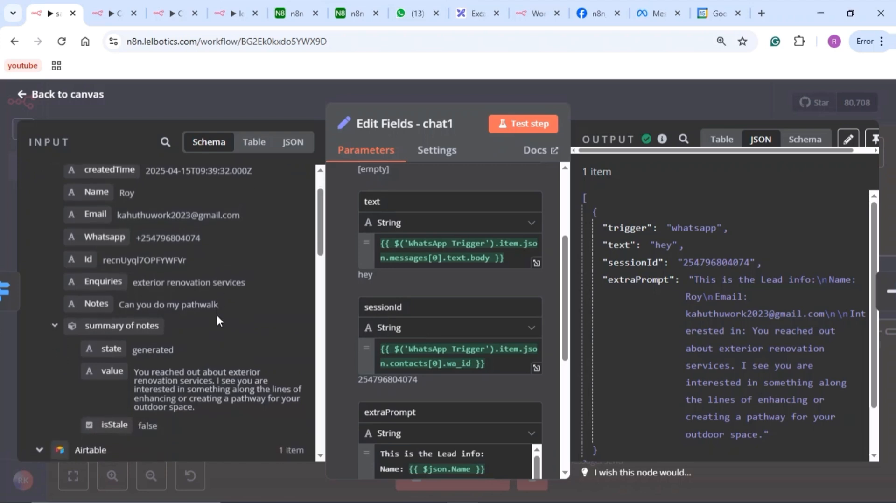
scroll(217, 313, down, 10)
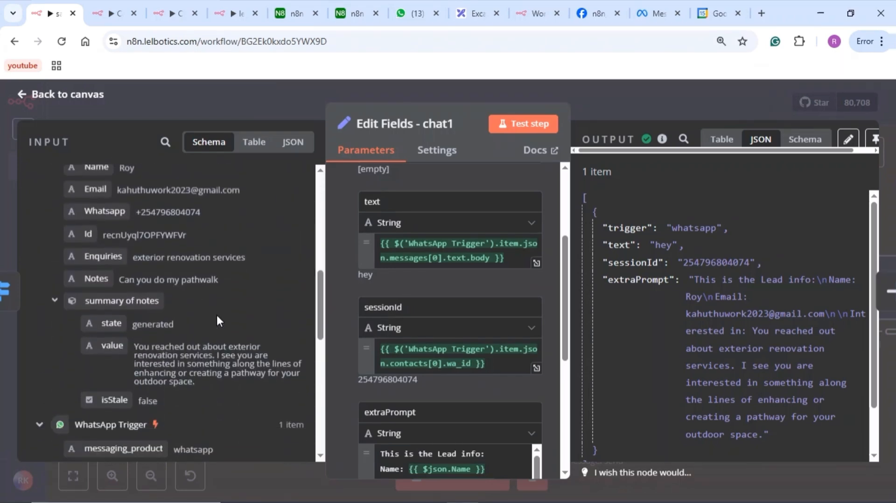
scroll(216, 313, down, 3)
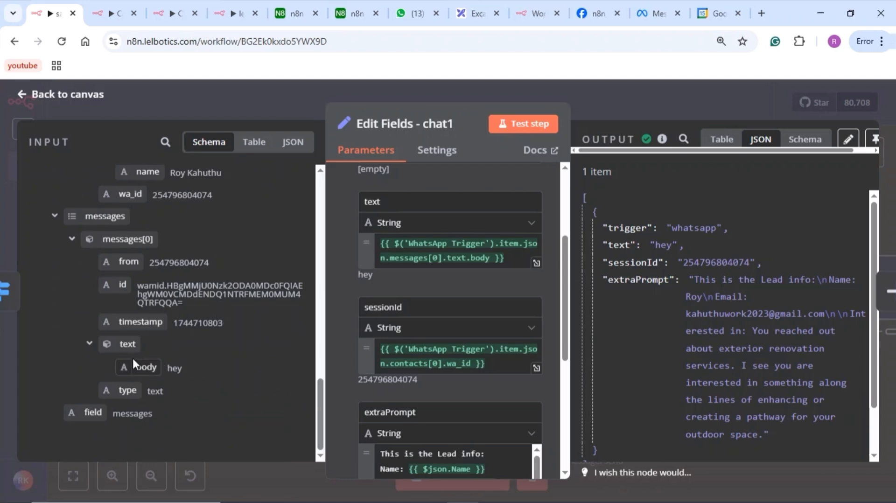
drag(134, 364, 146, 366)
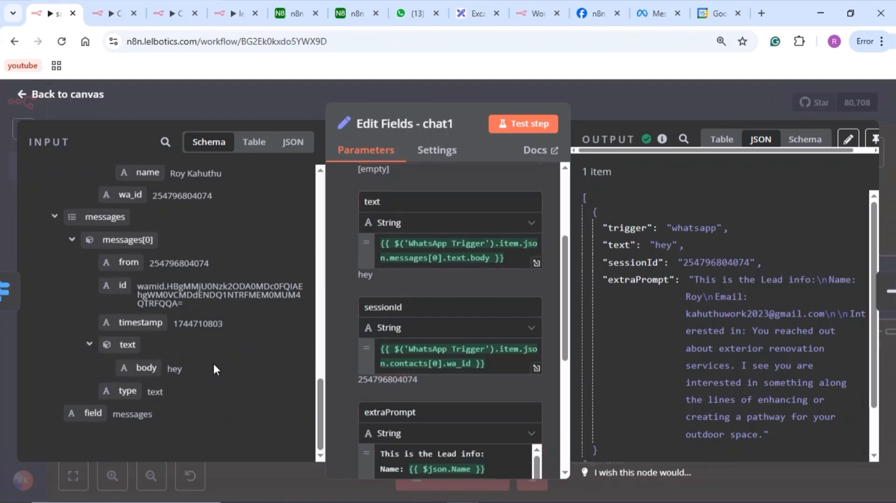
Open the extraPrompt field's expression in the full editor and read its lead name, email and Interested in lines
scroll(393, 382, down, 3)
scroll(393, 382, down, 1)
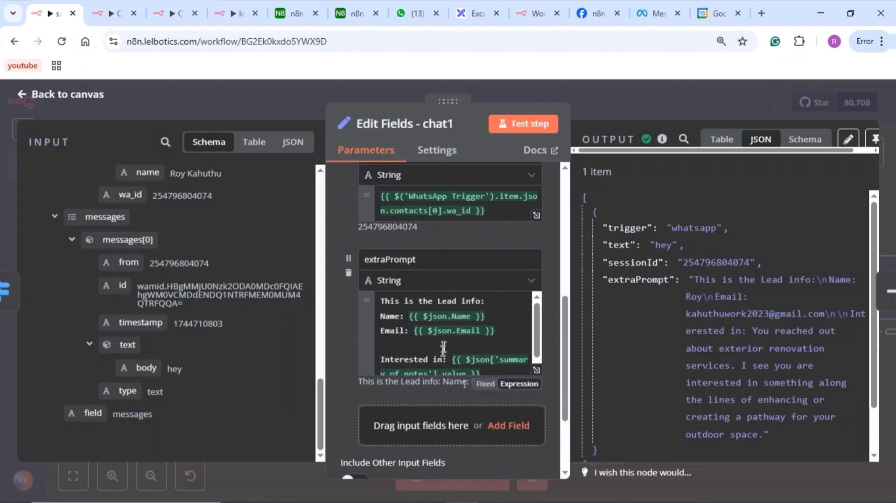
click(536, 369)
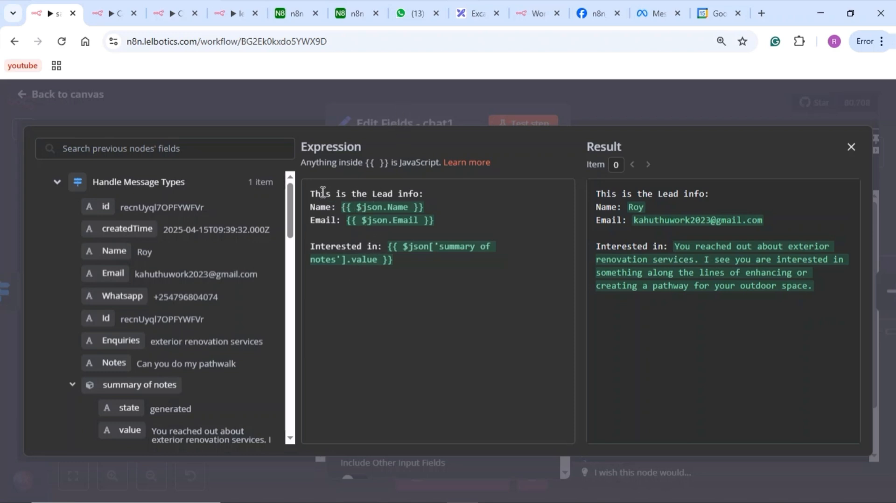
drag(323, 191, 328, 216)
click(326, 218)
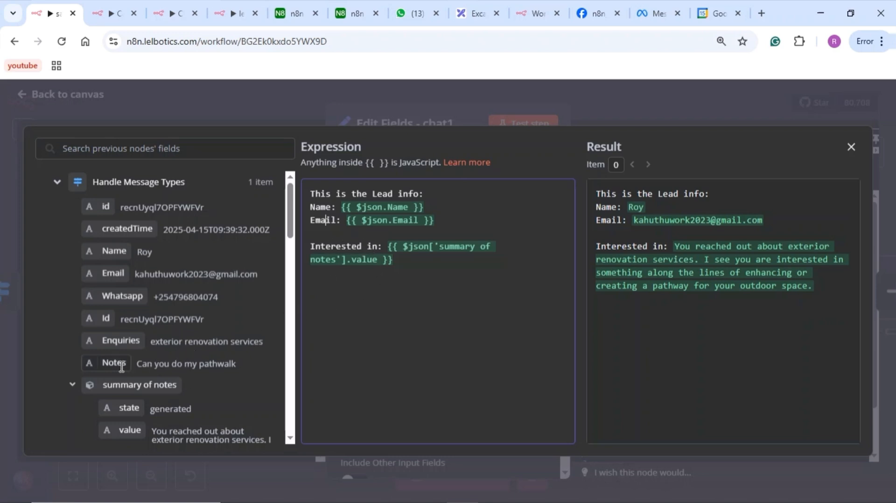
Match the extraPrompt variables to the summary of notes value, Name and Email input fields, and return to the canvas
scroll(154, 362, down, 4)
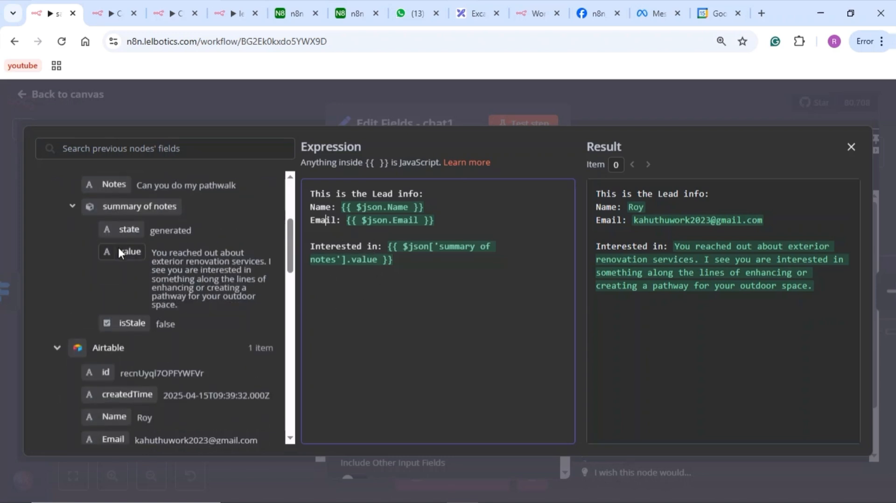
drag(122, 251, 378, 250)
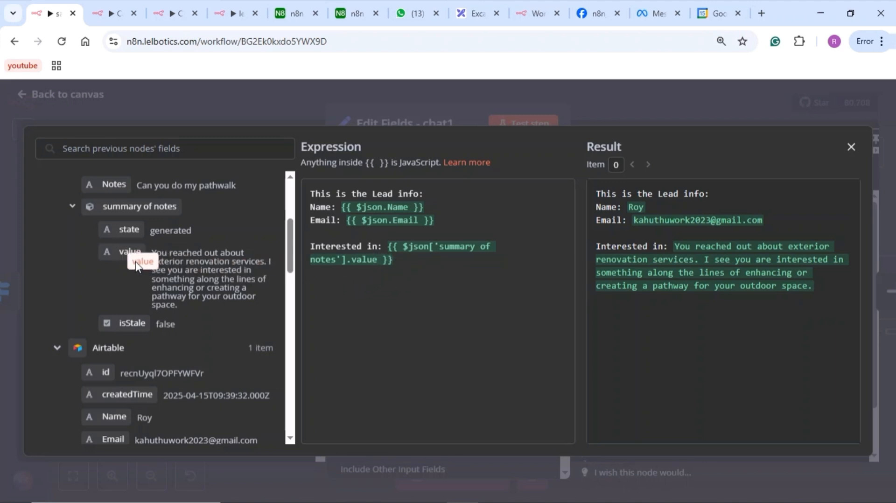
scroll(225, 240, up, 4)
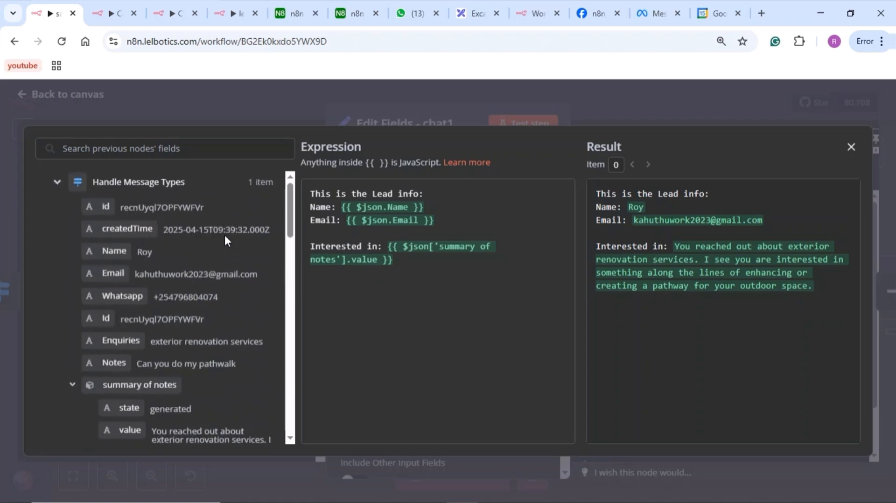
drag(108, 239, 141, 243)
mouse_move(102, 272)
mouse_down()
mouse_move(258, 250)
mouse_move(114, 271)
mouse_up()
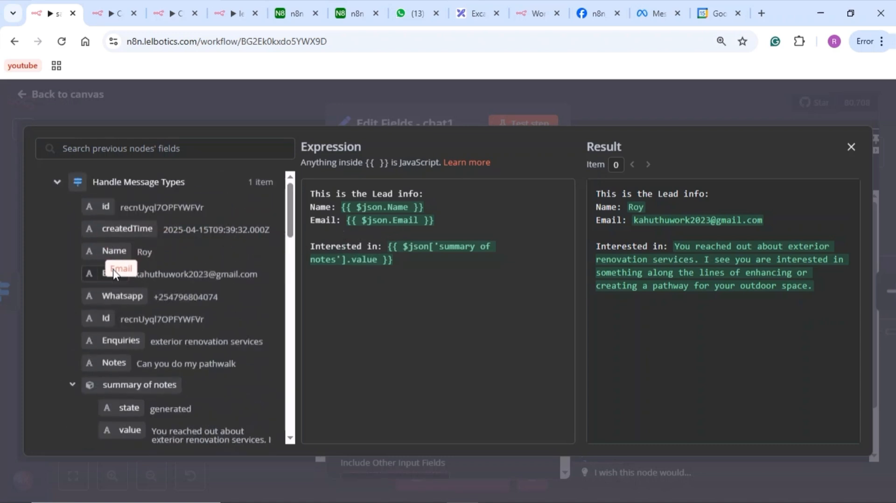
click(245, 113)
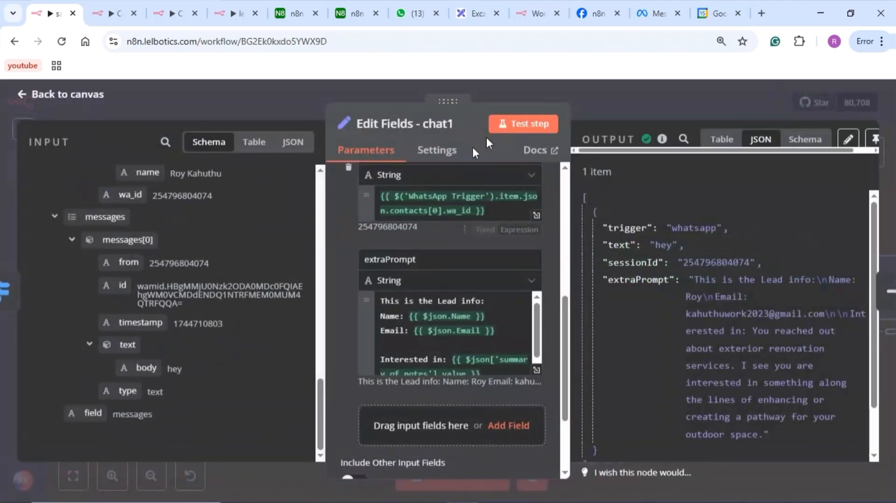
click(584, 99)
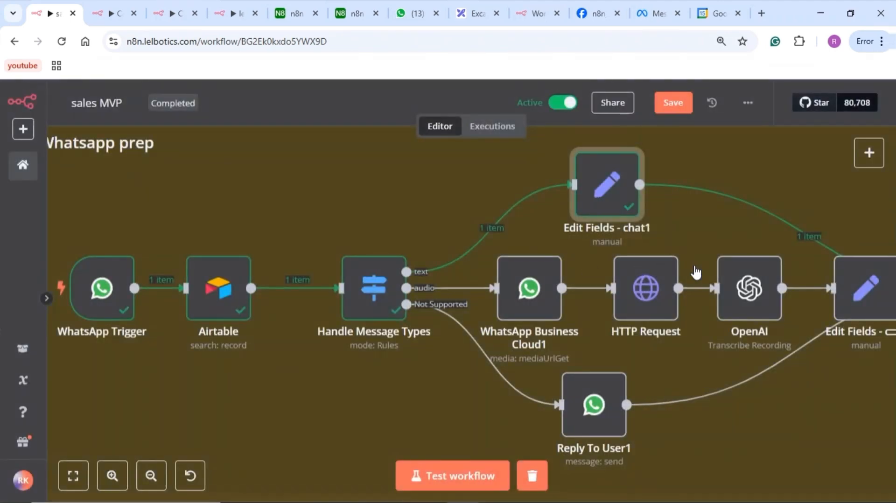
Recheck the Handle Message Types node's routing rule that compares the message type with text, and close the node
scroll(694, 272, right, 5)
scroll(677, 295, left, 5)
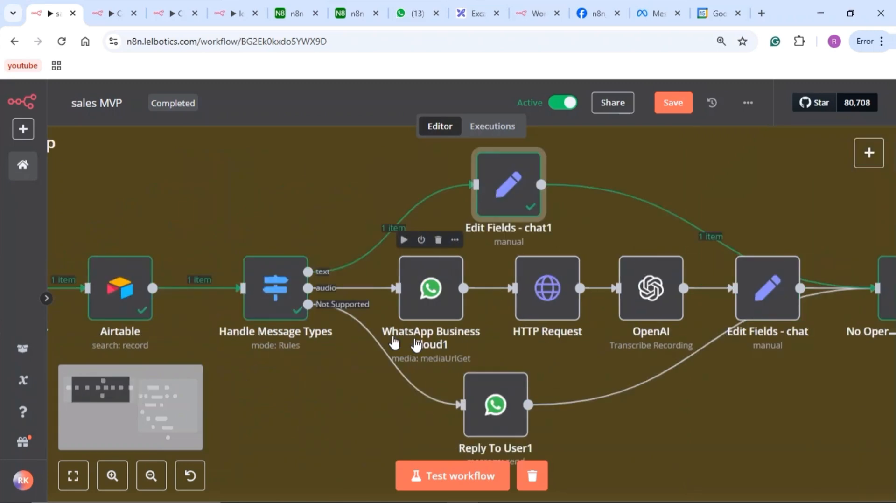
click(287, 300)
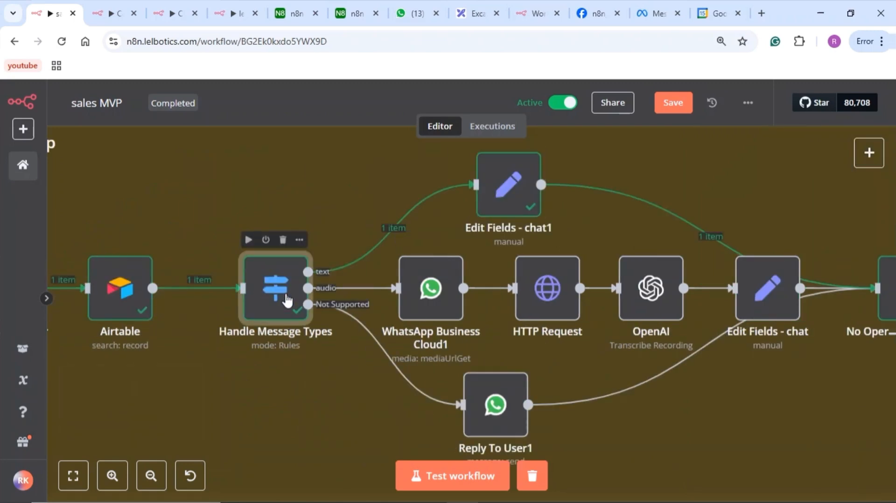
double_click(287, 300)
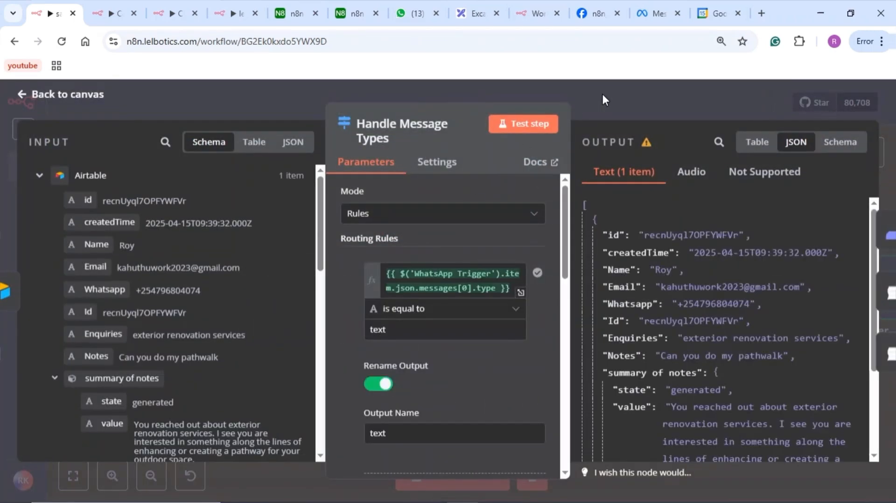
click(601, 92)
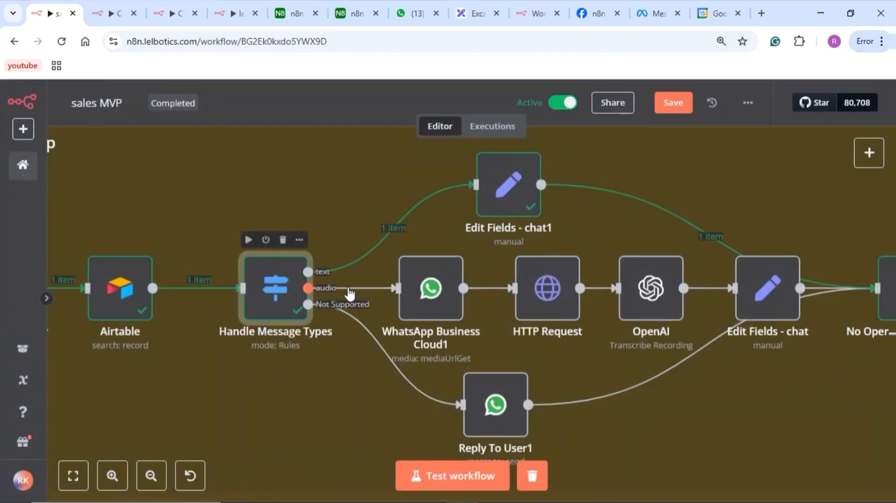
Inspect the WhatsApp Business Cloud1 node that gets the media URL on the audio branch, and return to the canvas
click(434, 289)
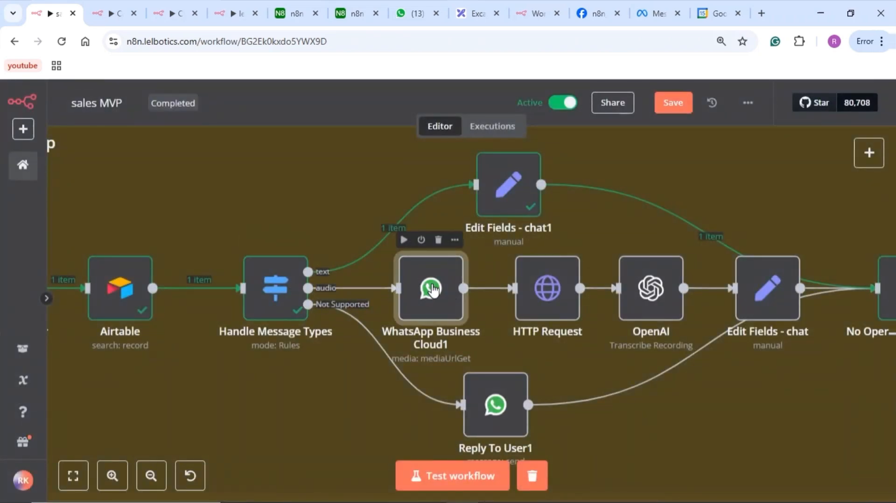
double_click(432, 289)
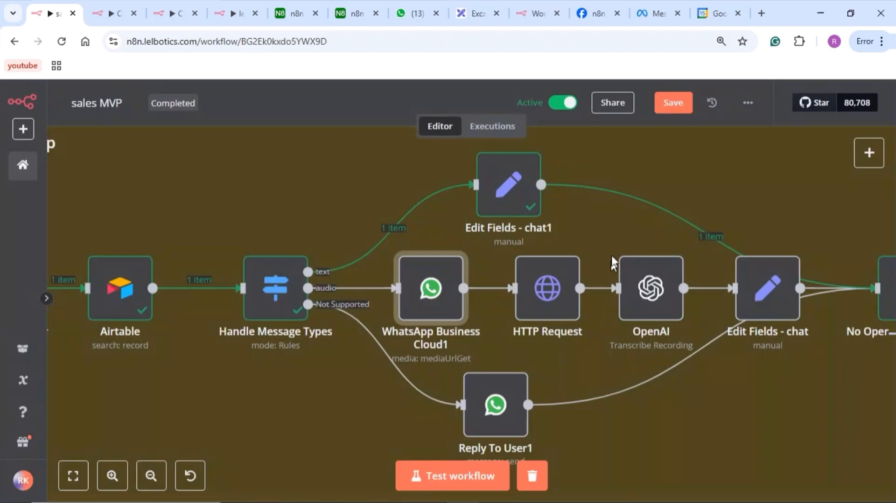
click(611, 103)
Check the HTTP Request node's URL expression {{ $json.url }} ahead of the OpenAI transcription node, and close the node
click(654, 294)
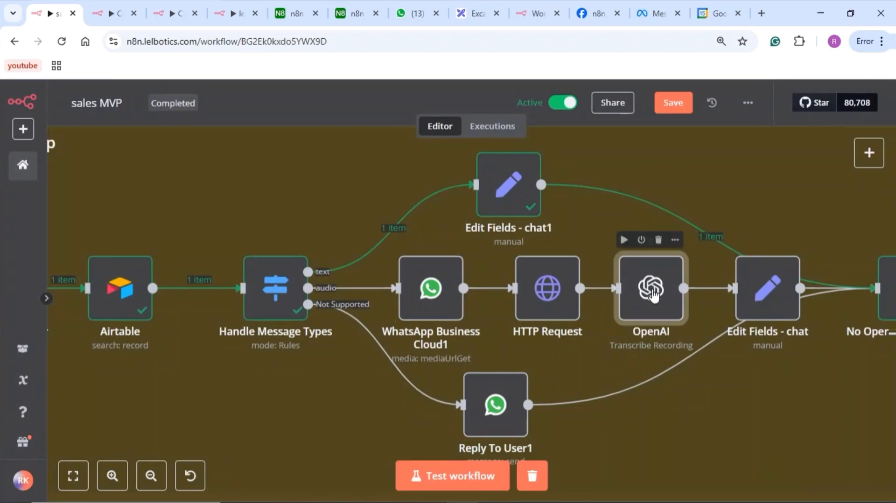
scroll(653, 294, right, 5)
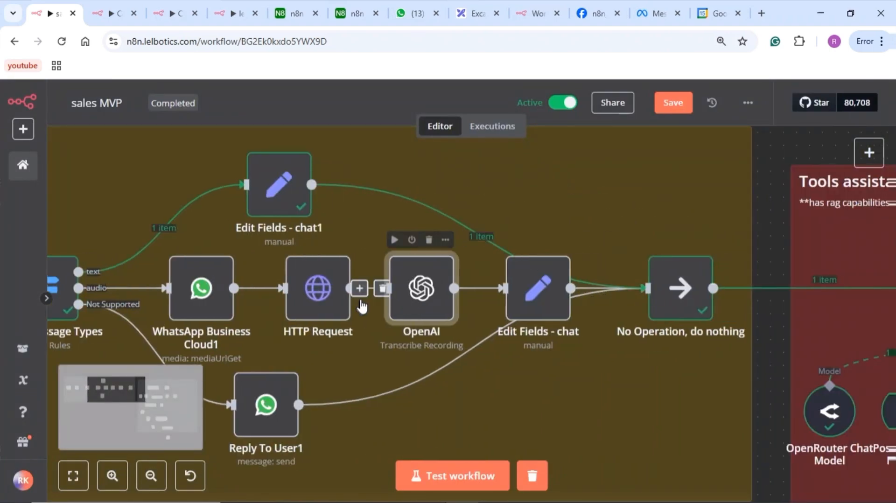
click(331, 308)
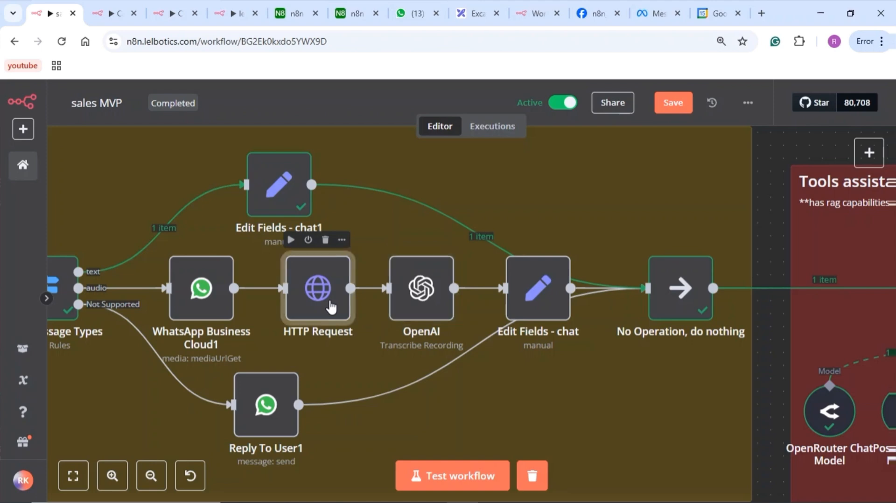
double_click(331, 308)
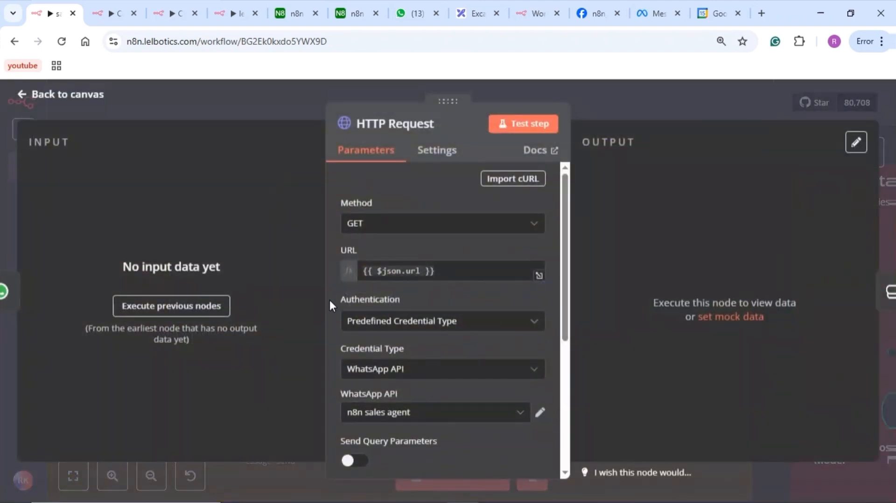
drag(435, 270, 363, 272)
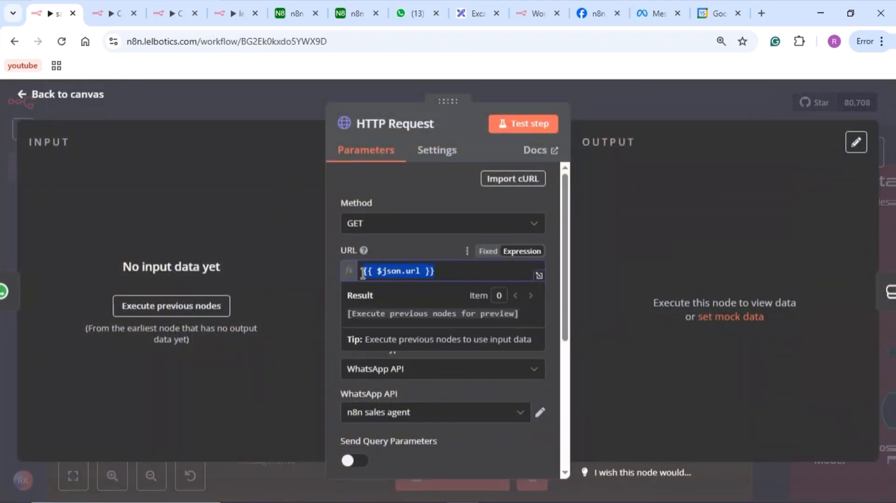
click(580, 99)
Review the Edit Fields - chat node after the OpenAI transcription, including its text, sessionId and extraPrompt mappings, and close it
click(418, 312)
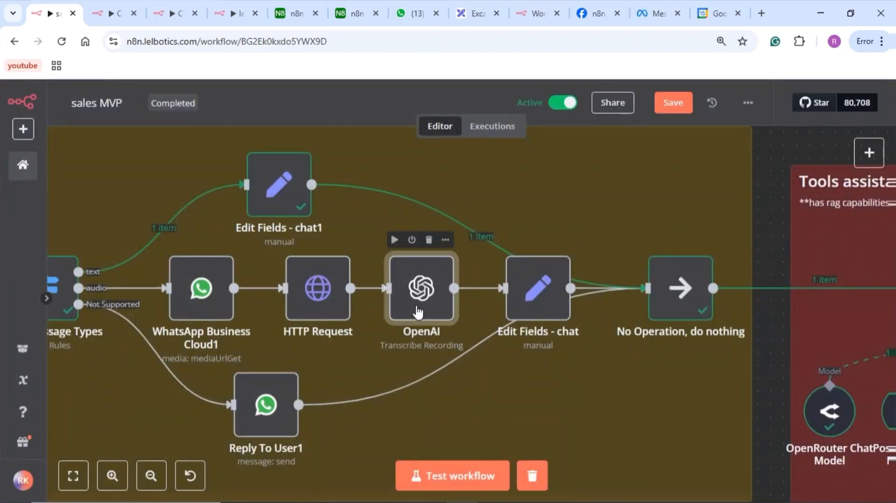
click(540, 299)
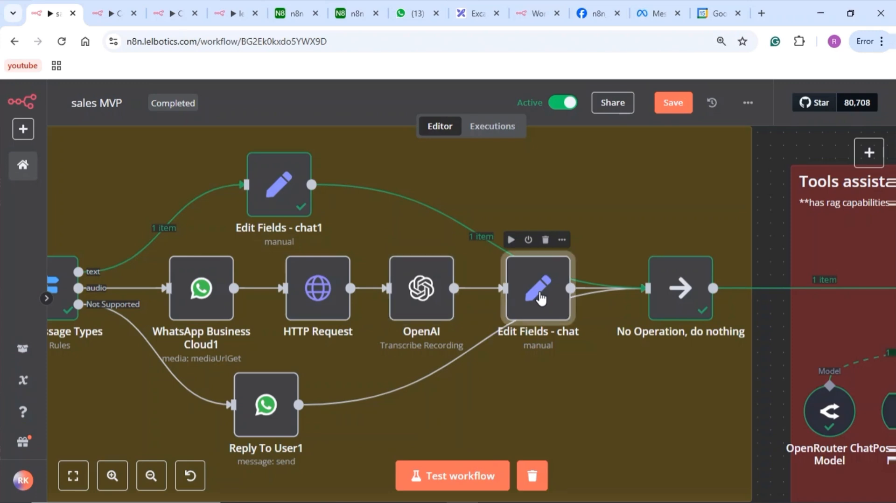
double_click(540, 293)
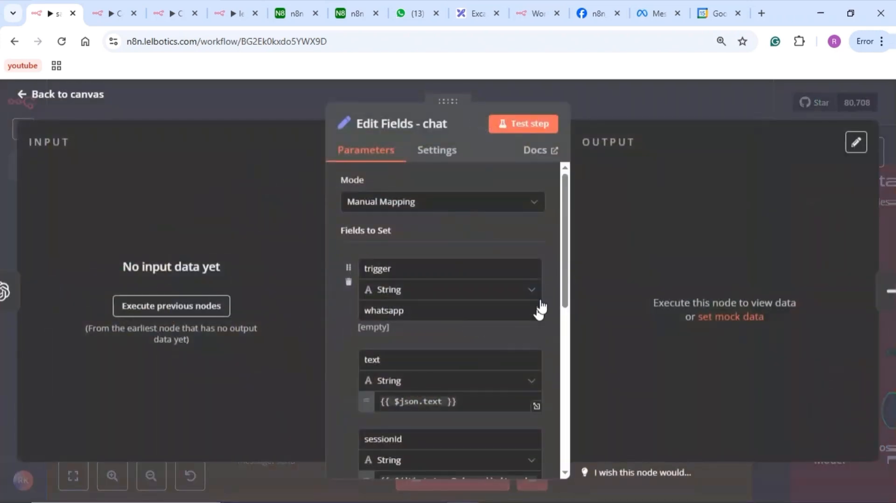
scroll(436, 360, down, 3)
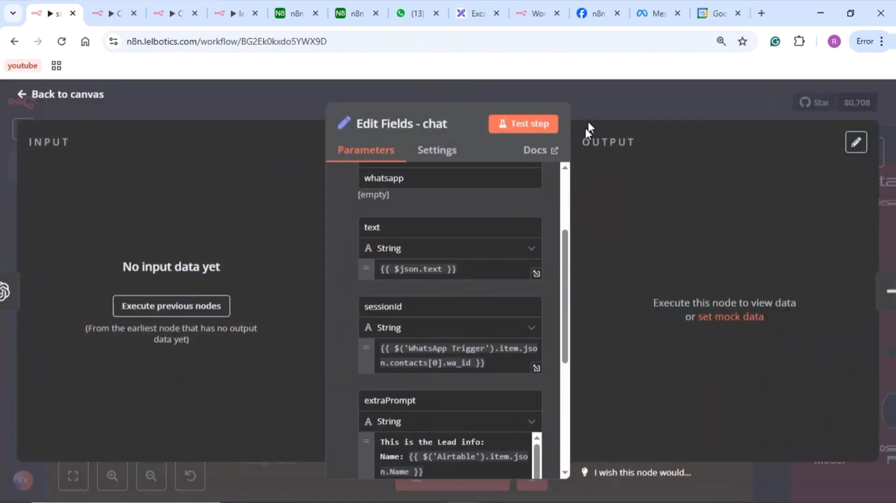
click(598, 102)
Trace the flow through No Operation to the AI Agent, and bring the whole Whatsapp prep section into view
scroll(706, 256, right, 2)
scroll(772, 296, right, 4)
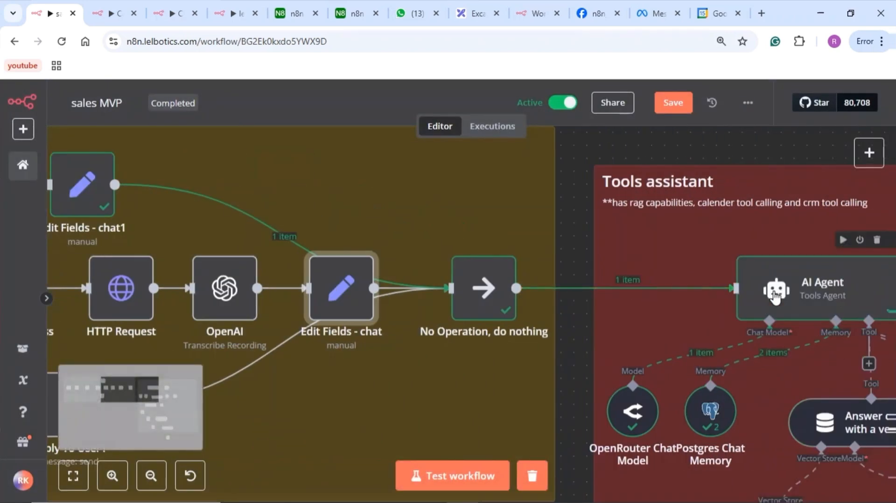
scroll(647, 330, left, 12)
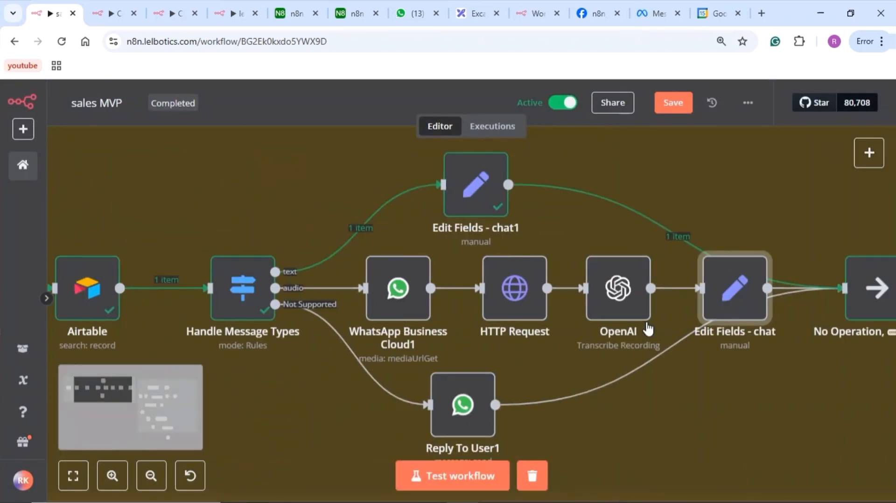
scroll(528, 373, down, 2)
scroll(294, 382, down, 3)
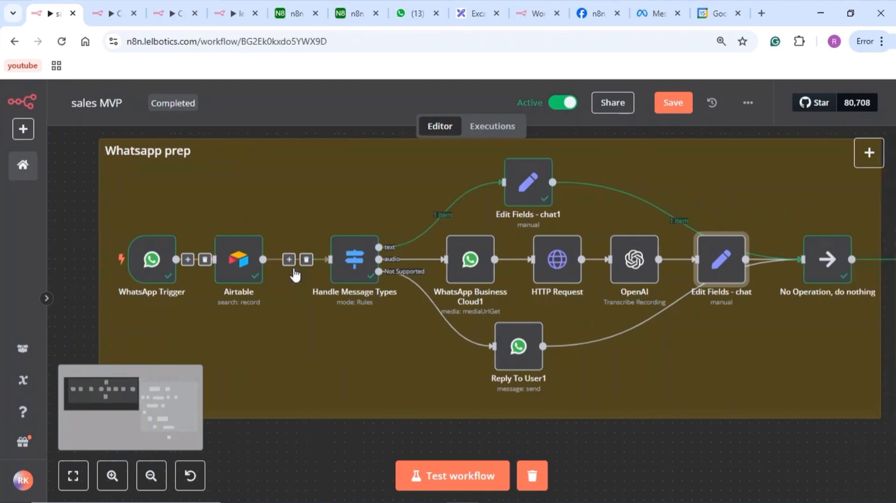
Examine the Tools assistant section with its AI Agent, chat model, memory, vector store, calendar and CRM tools, and select the AI Agent
scroll(294, 276, right, 1)
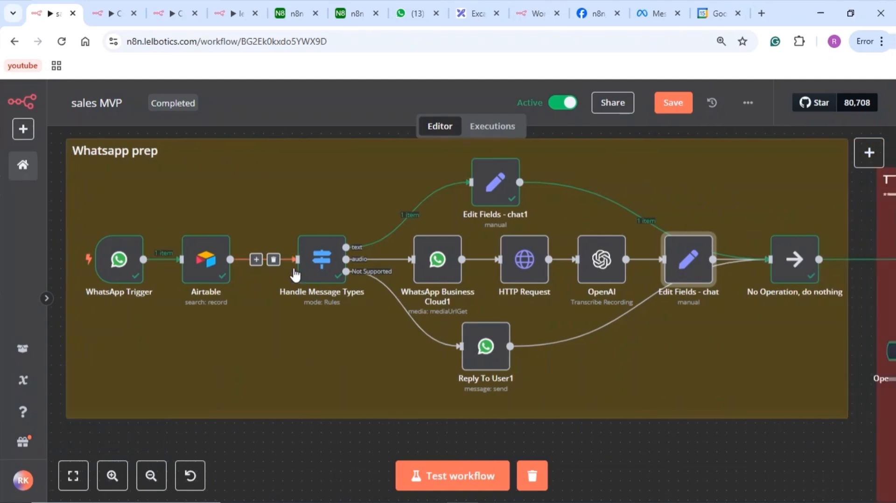
scroll(294, 275, right, 15)
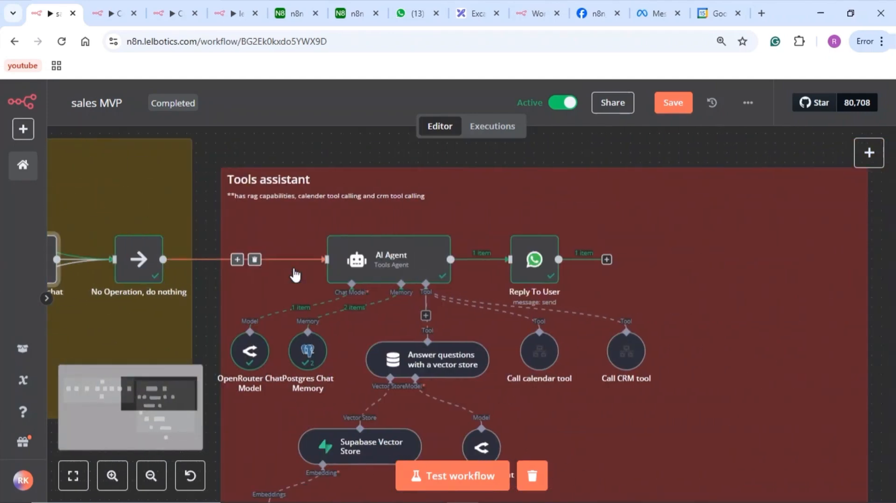
scroll(414, 343, down, 3)
scroll(414, 344, down, 3)
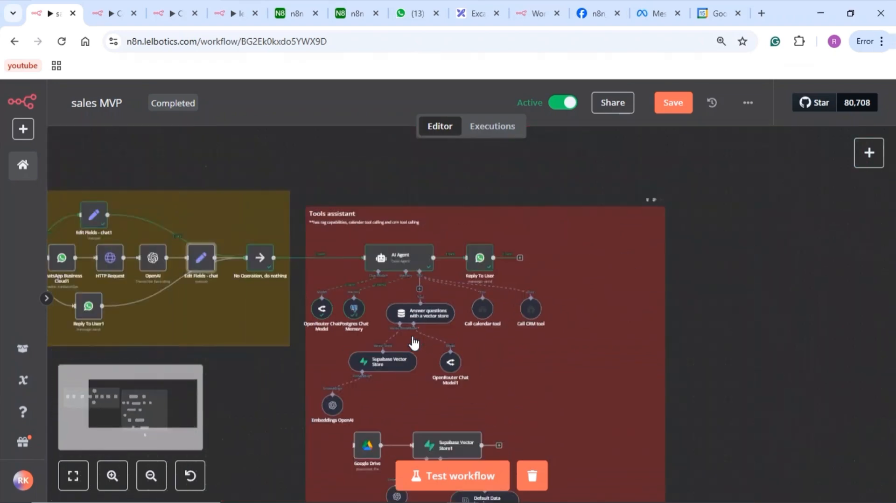
scroll(465, 339, down, 2)
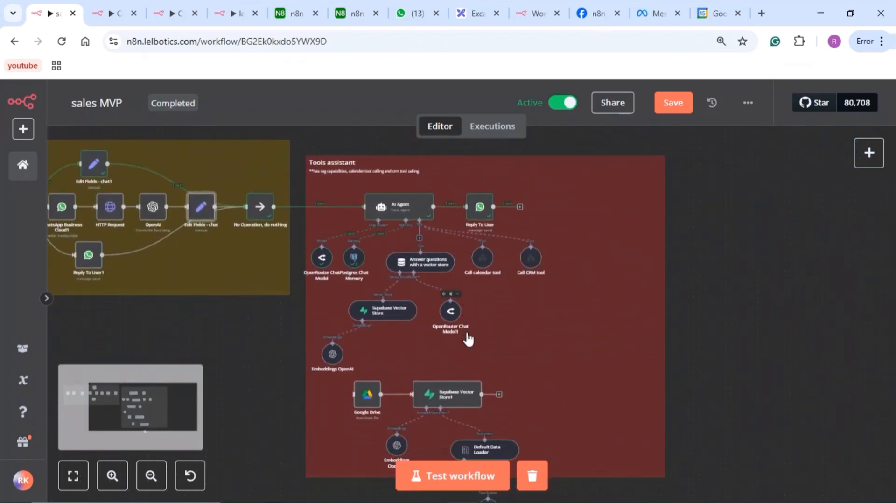
scroll(510, 310, down, 2)
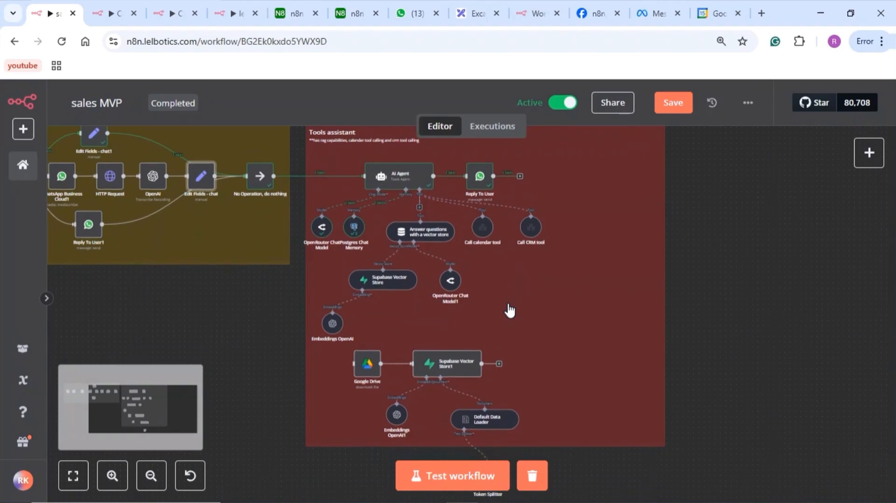
ctrl+scroll(510, 310, up, 2)
scroll(510, 310, up, 2)
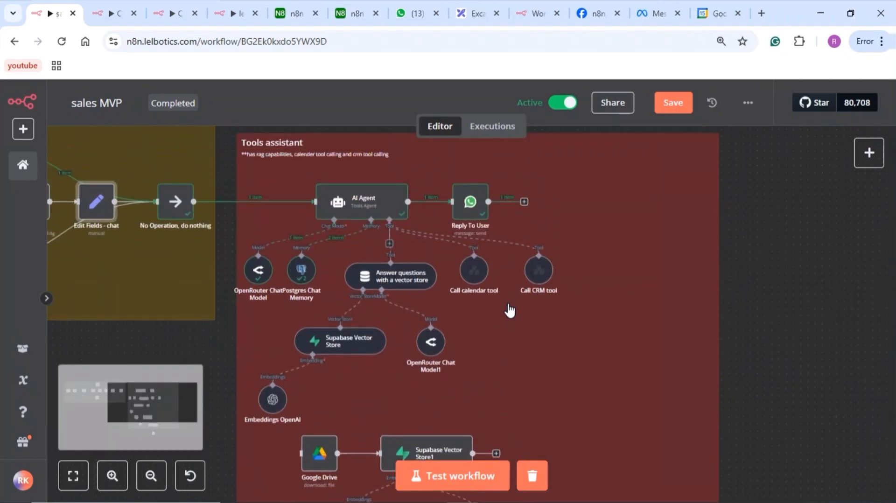
click(364, 229)
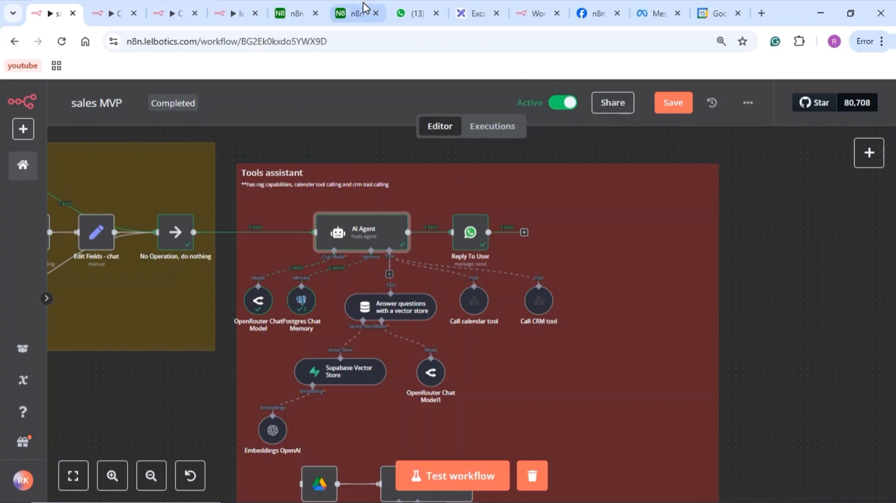
Switch to WhatsApp Web to check the opening message from Ai Business Bot, and return to the sales MVP workflow in n8n
click(408, 13)
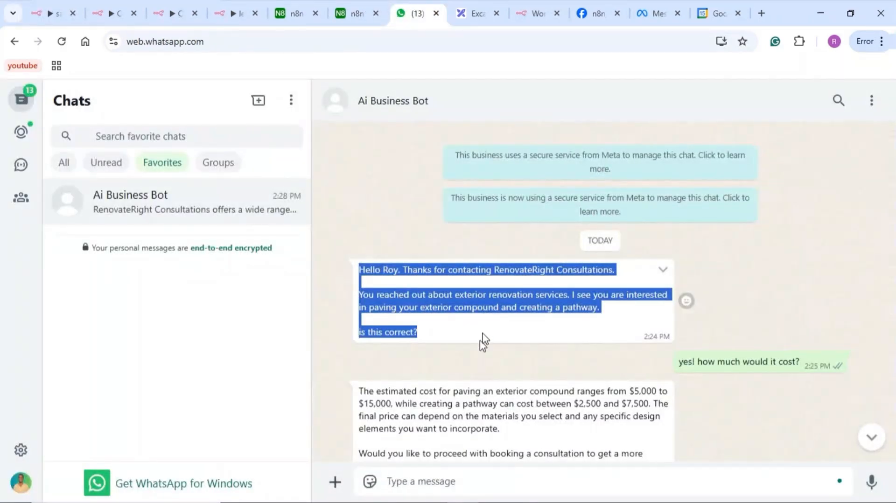
drag(476, 363, 527, 271)
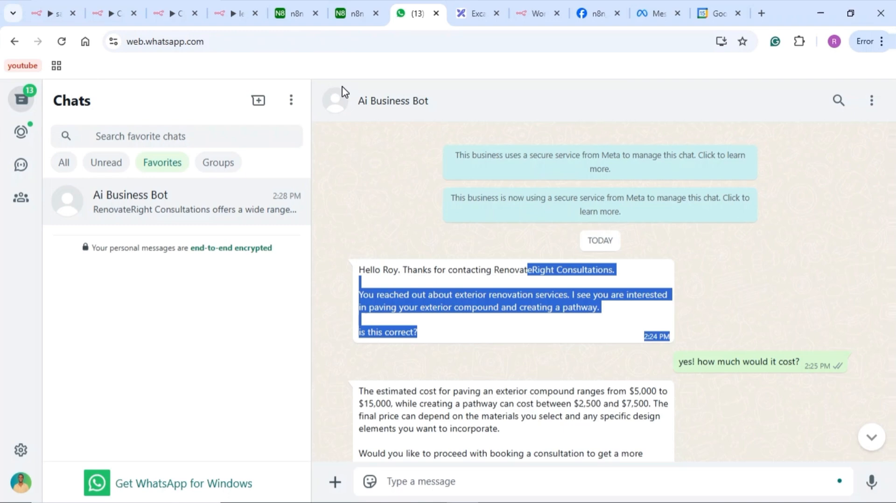
click(231, 14)
click(184, 6)
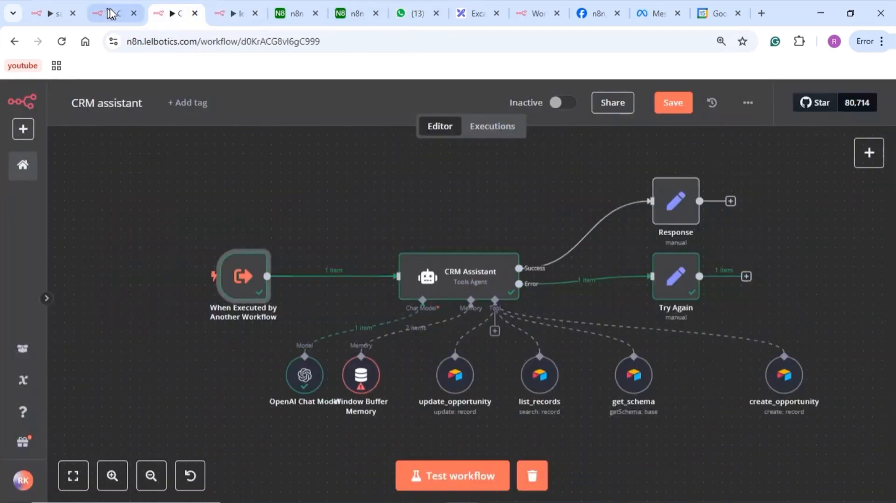
click(59, 15)
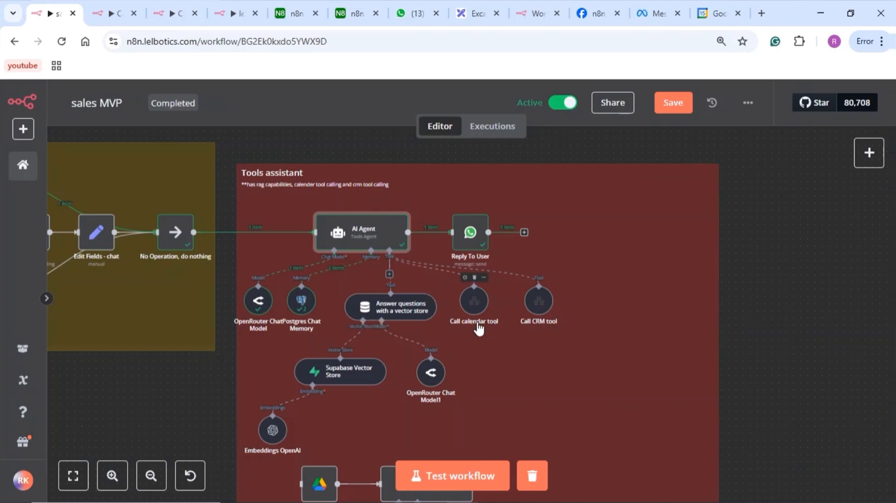
scroll(479, 329, up, 5)
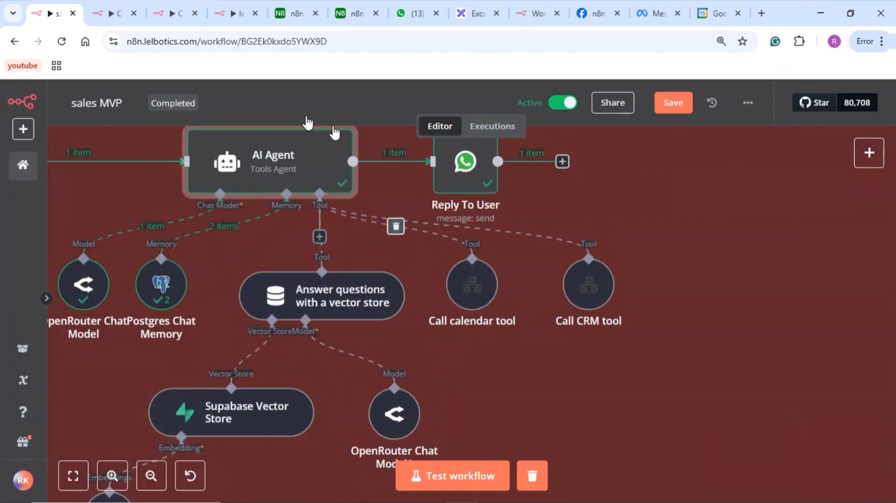
click(166, 13)
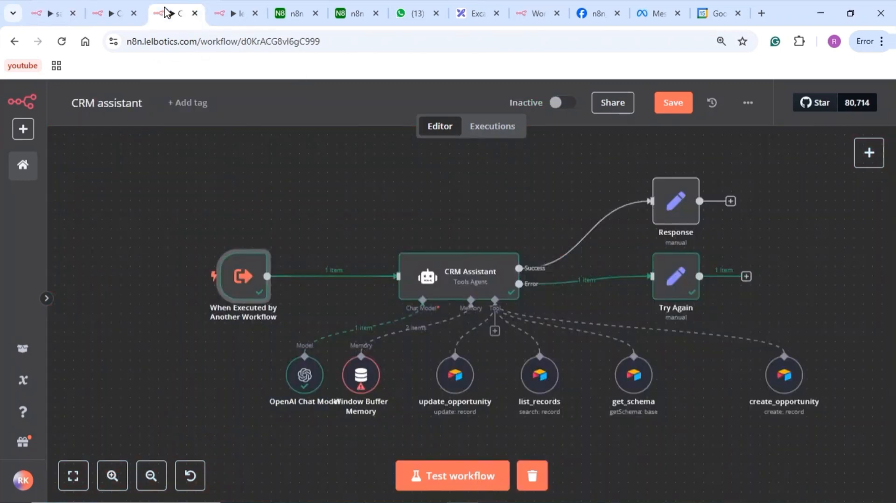
click(115, 13)
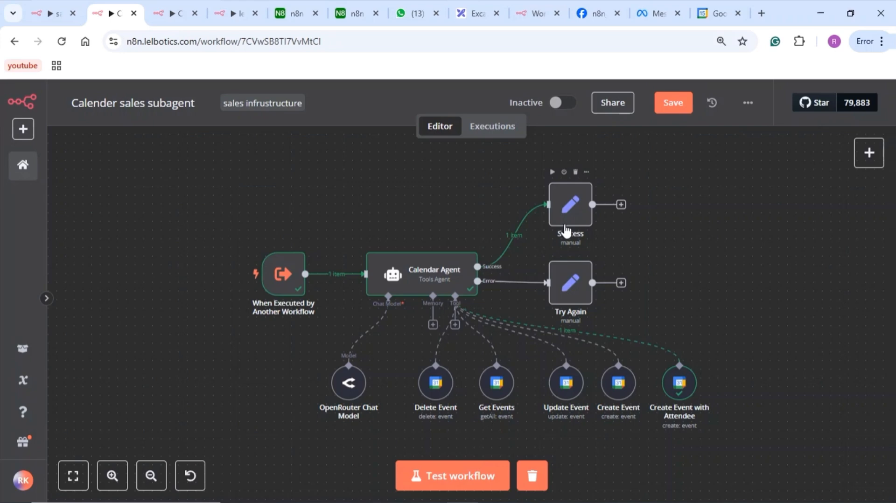
click(179, 14)
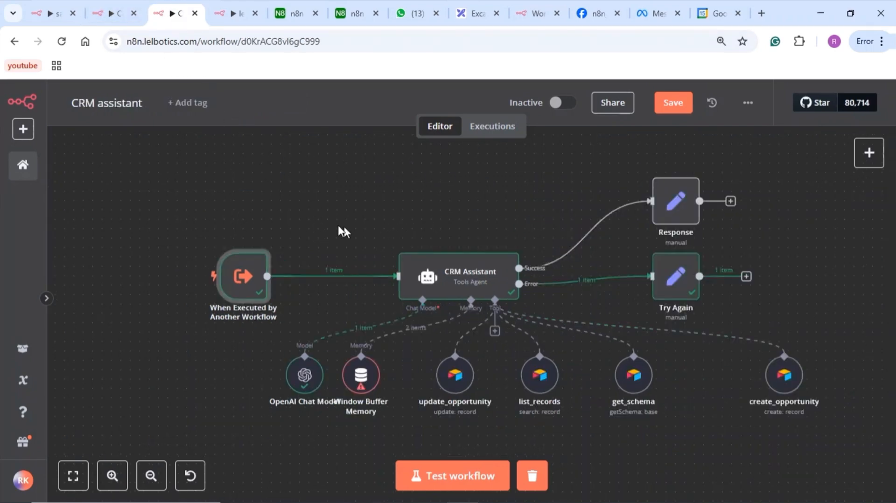
click(52, 14)
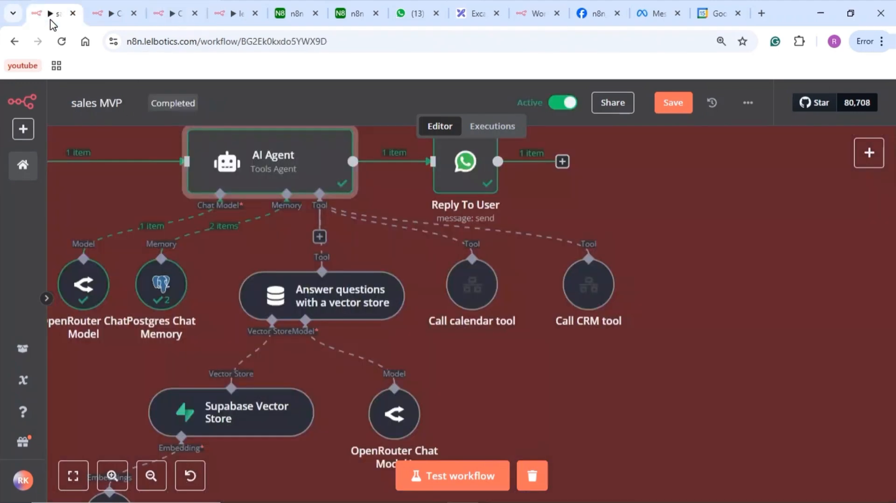
Review the CRM assistant workflow's Airtable tools: update_opportunity, list_records, get_schema and create_opportunity
click(163, 5)
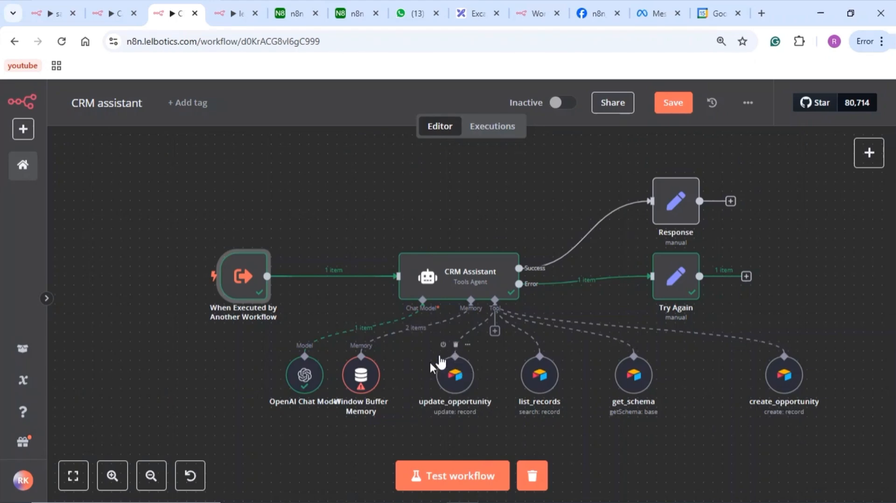
click(456, 375)
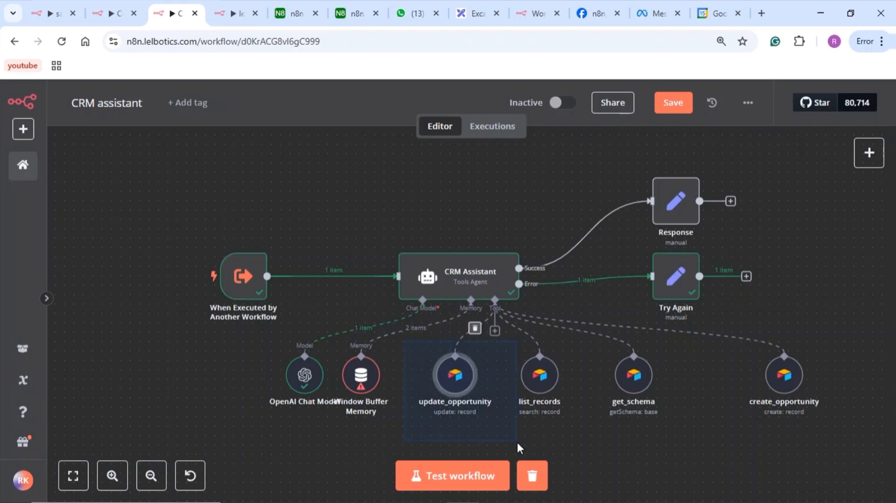
drag(734, 348, 847, 460)
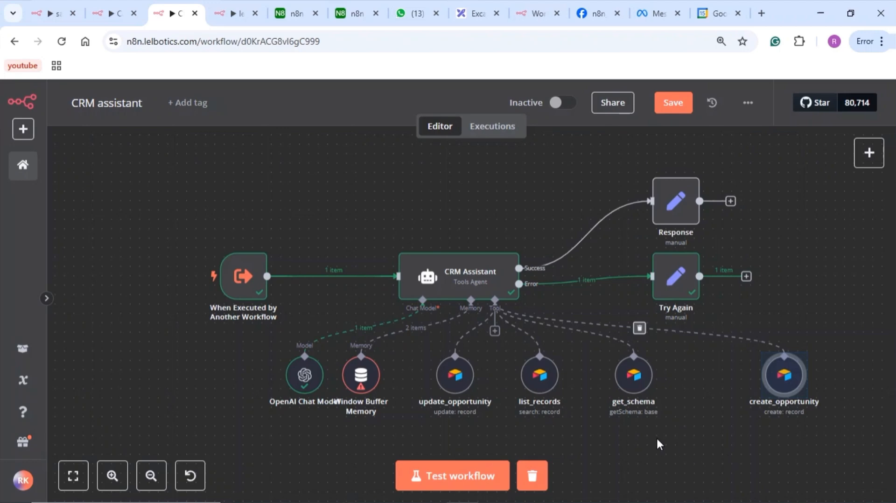
scroll(657, 441, up, 4)
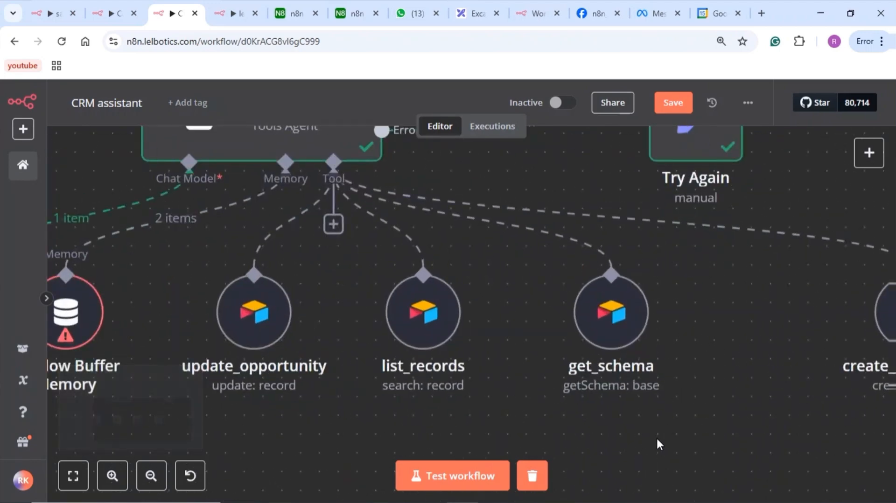
scroll(657, 436, down, 2)
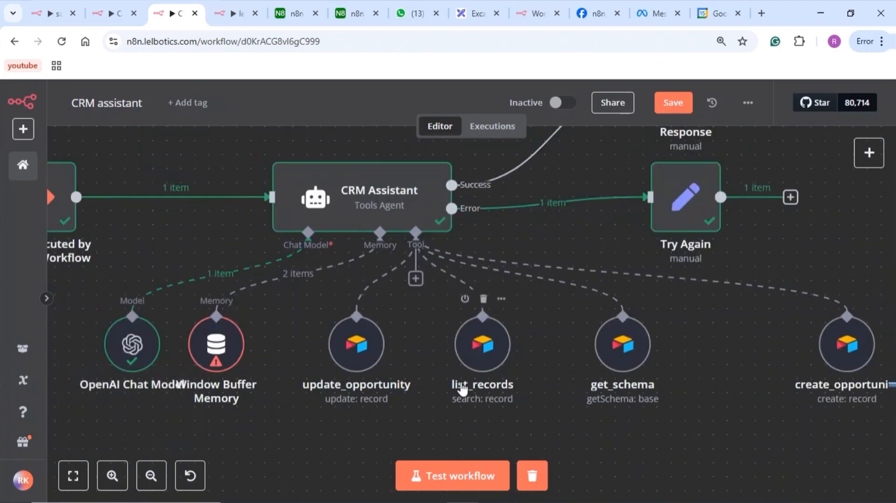
click(630, 360)
click(468, 351)
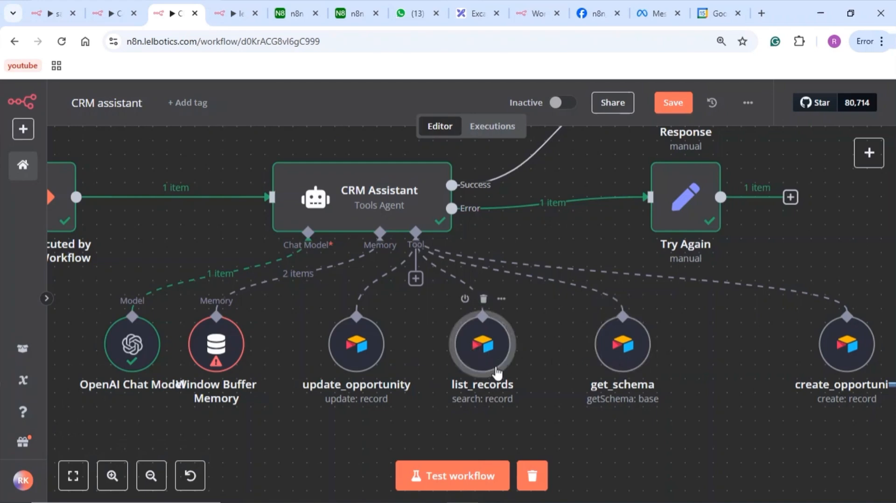
Open the CRM Assistant agent node, skim its system message in the expanded expression editor, and close the editor
click(372, 209)
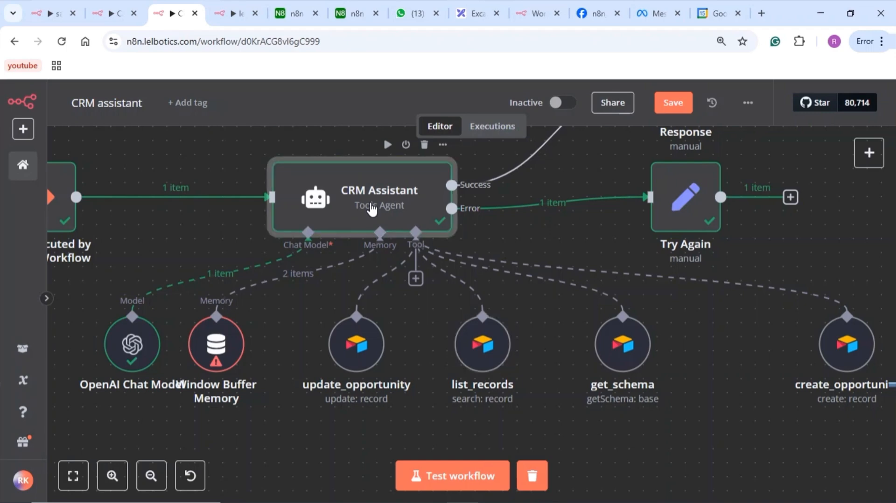
double_click(372, 209)
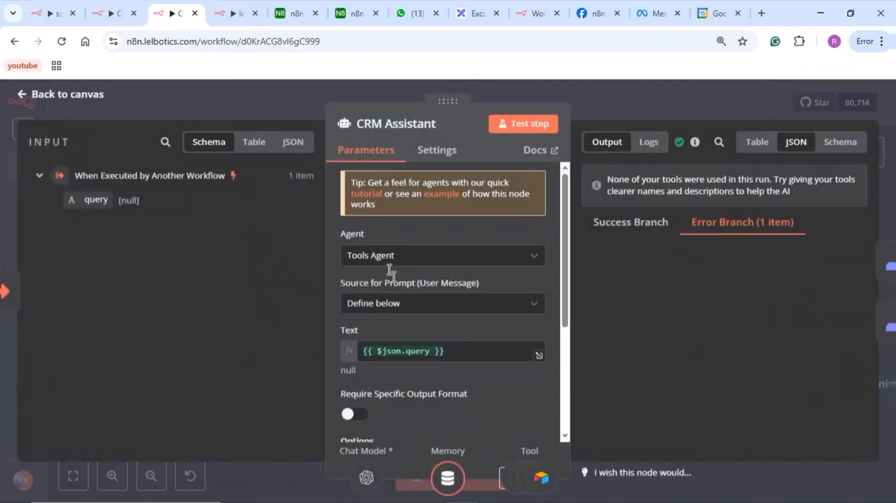
scroll(430, 331, down, 4)
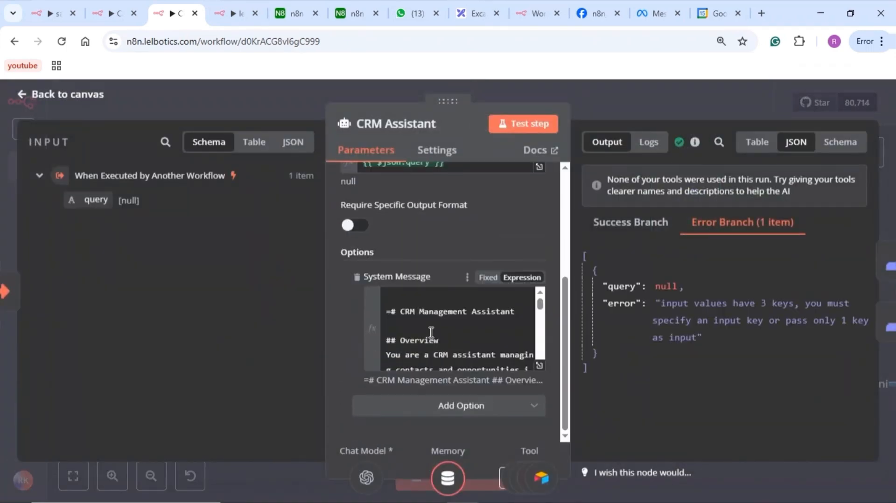
scroll(448, 299, up, 4)
scroll(448, 299, down, 4)
click(539, 371)
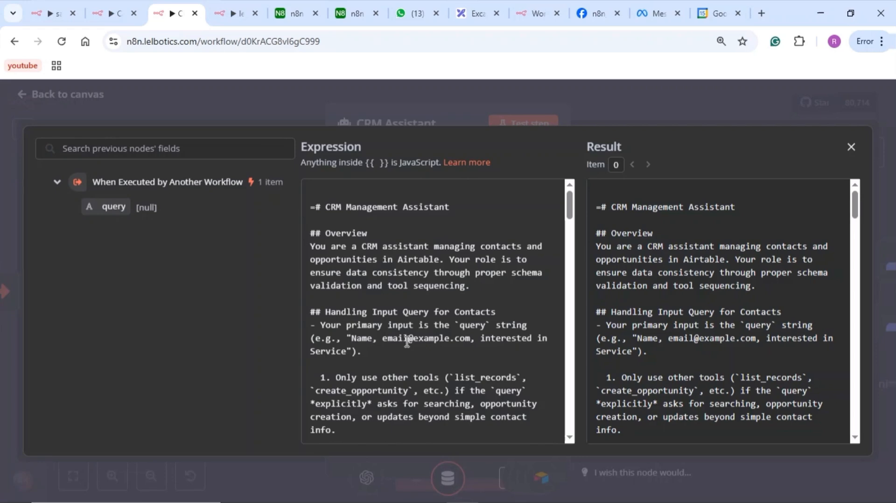
scroll(407, 342, down, 10)
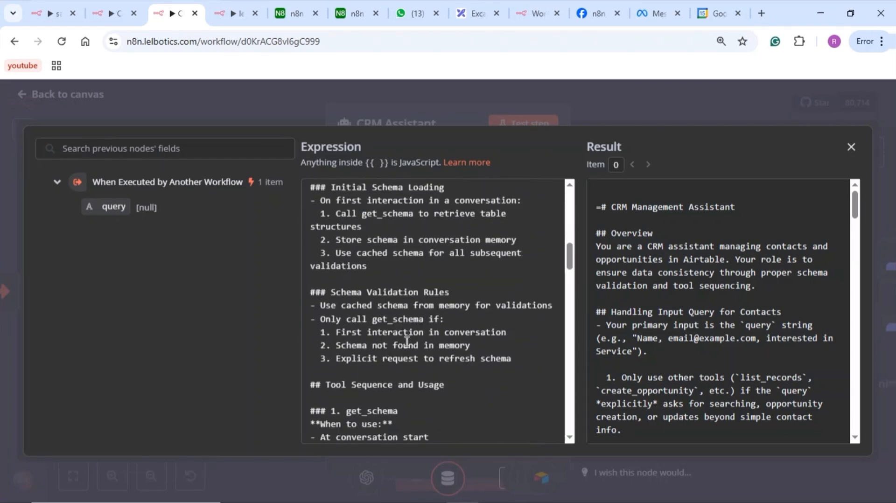
scroll(407, 342, up, 10)
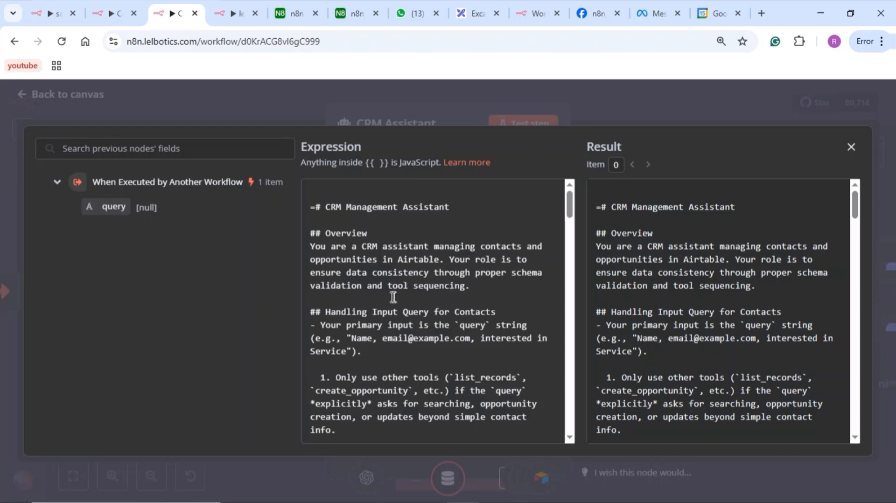
click(660, 96)
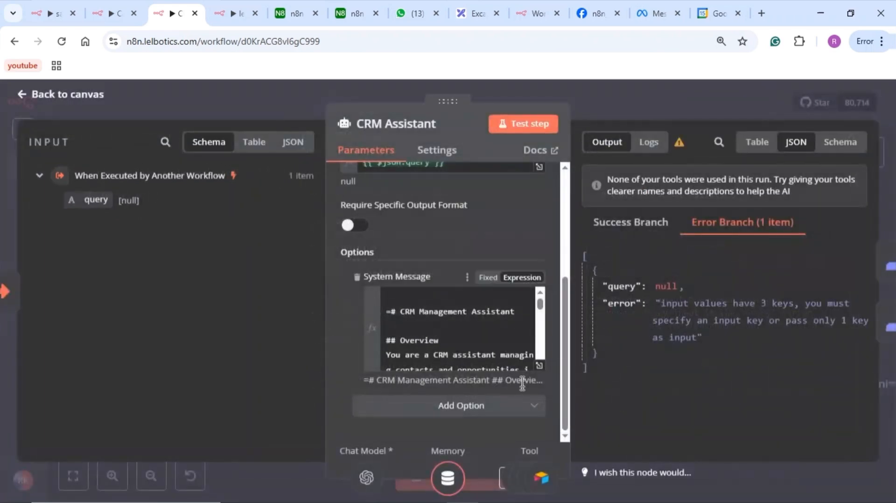
Reopen the CRM Assistant's system message in the expanded editor, read its tool and opportunity rules, and return to the canvas
click(539, 365)
scroll(470, 375, down, 10)
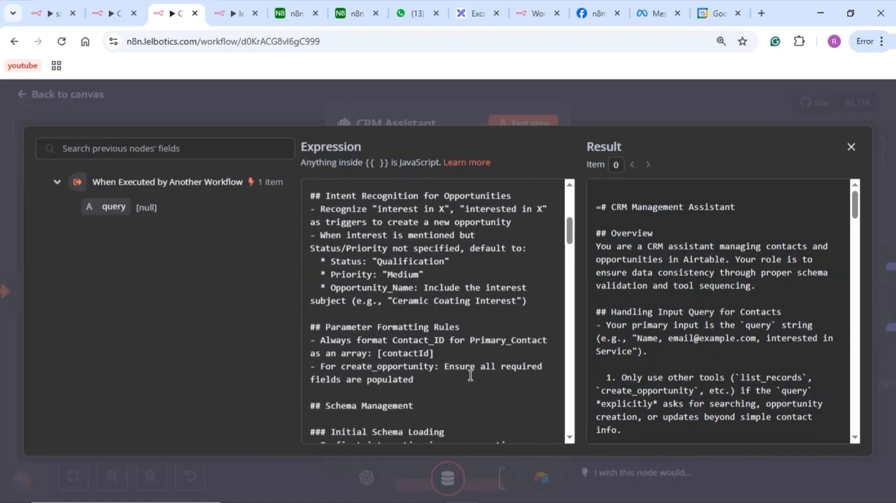
scroll(470, 375, down, 10)
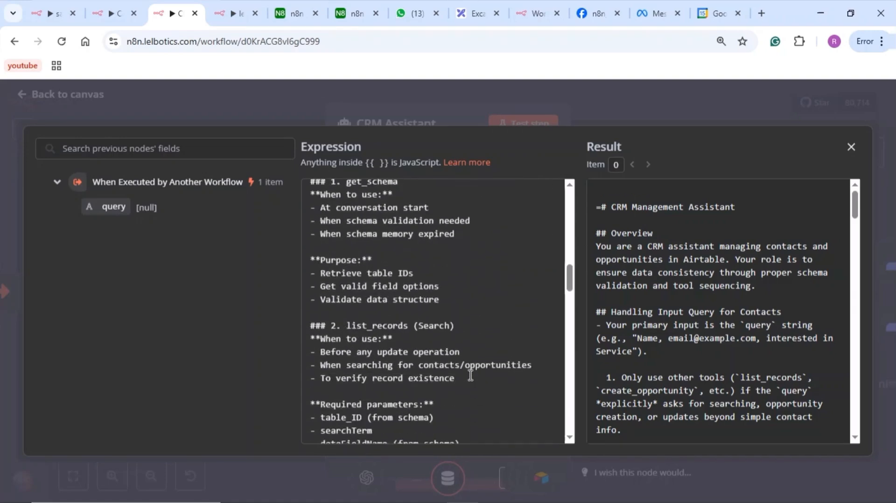
scroll(470, 375, down, 5)
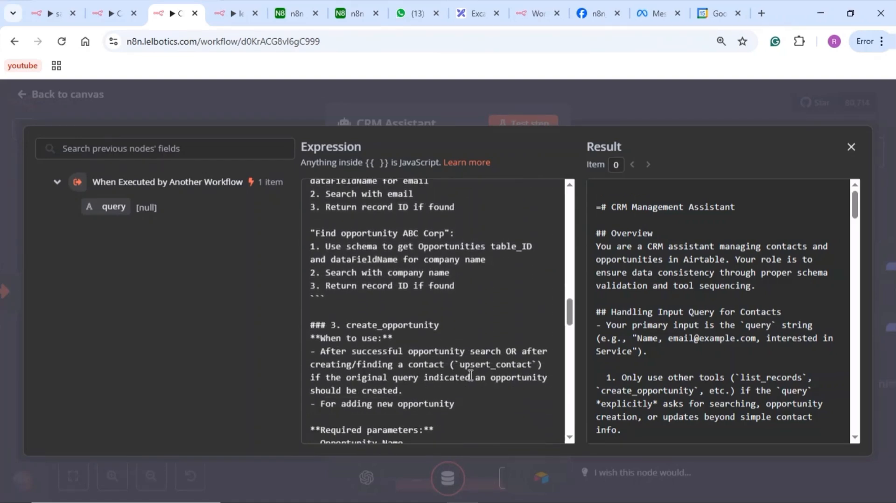
scroll(470, 375, up, 3)
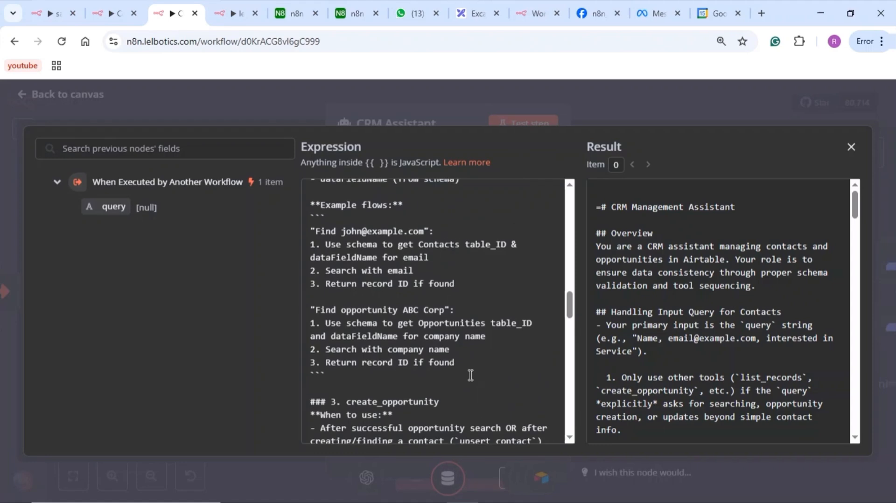
scroll(470, 375, down, 10)
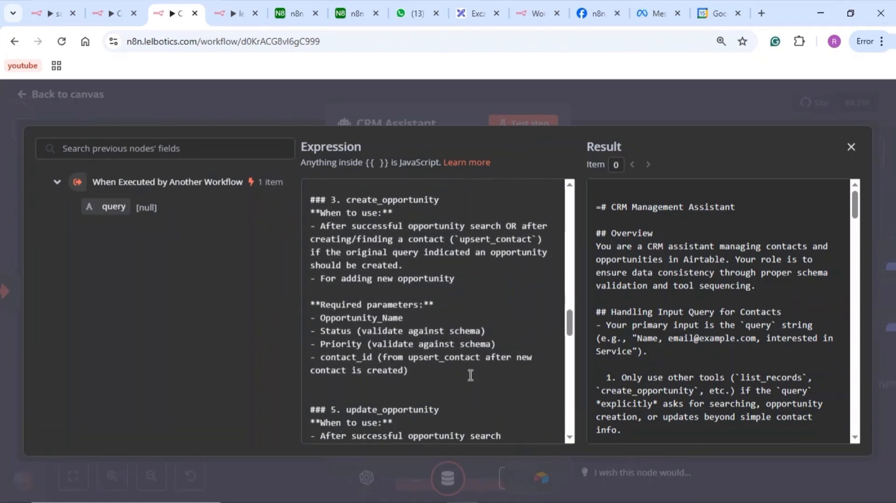
scroll(470, 375, down, 15)
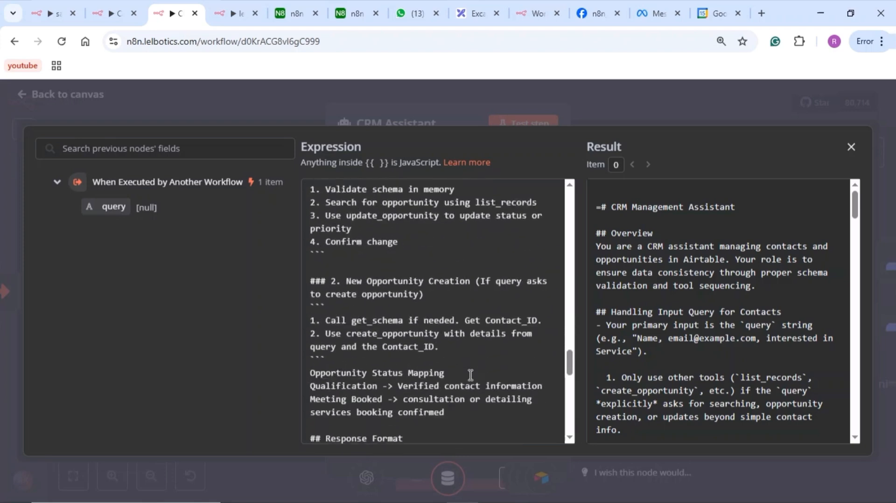
click(629, 96)
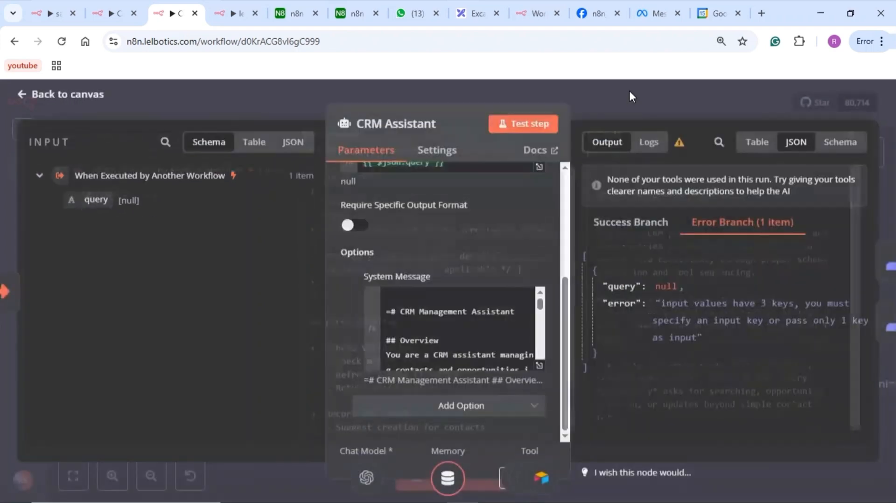
click(604, 107)
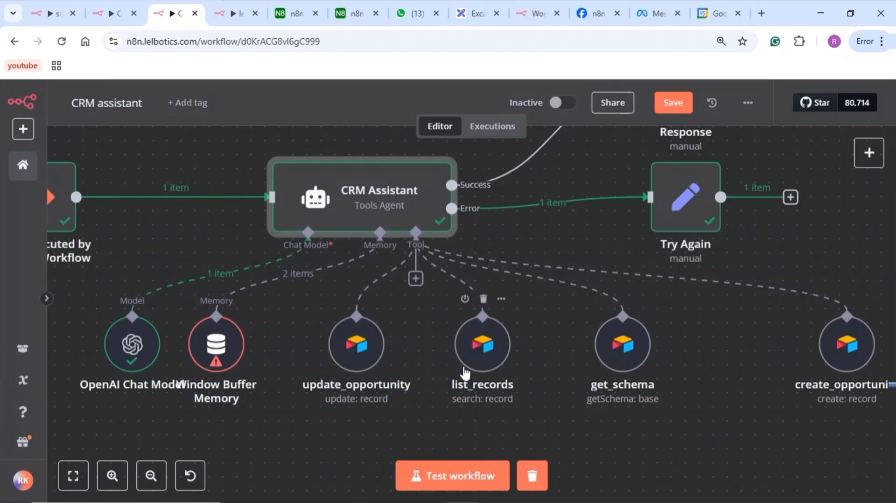
Select the update_opportunity, list_records, get_schema and create_opportunity tools together to point them out, and clear the selection
scroll(464, 373, down, 3)
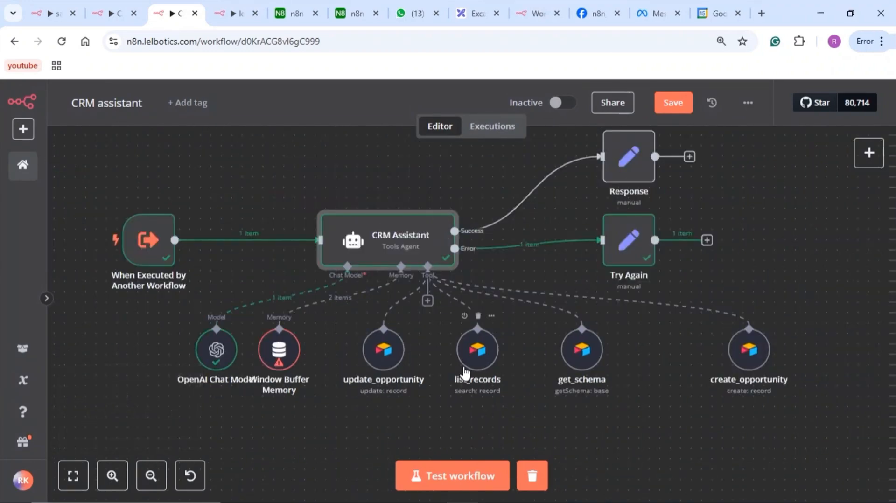
drag(343, 320, 859, 441)
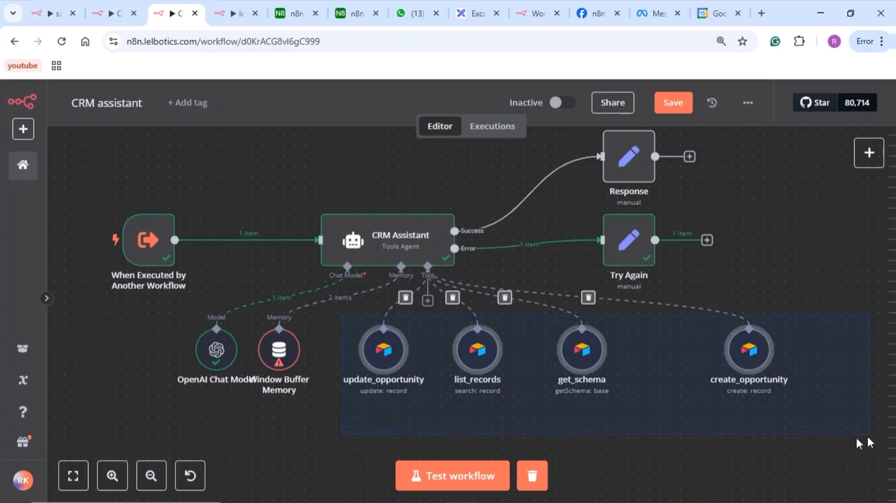
click(529, 430)
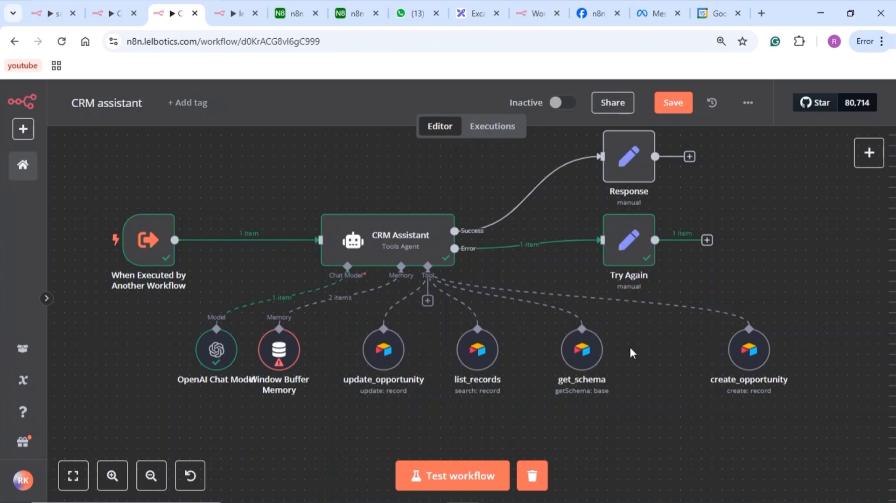
Examine the update_opportunity tool's Airtable parameters and values to update, close it, and briefly select the list_records tool
click(378, 359)
double_click(376, 351)
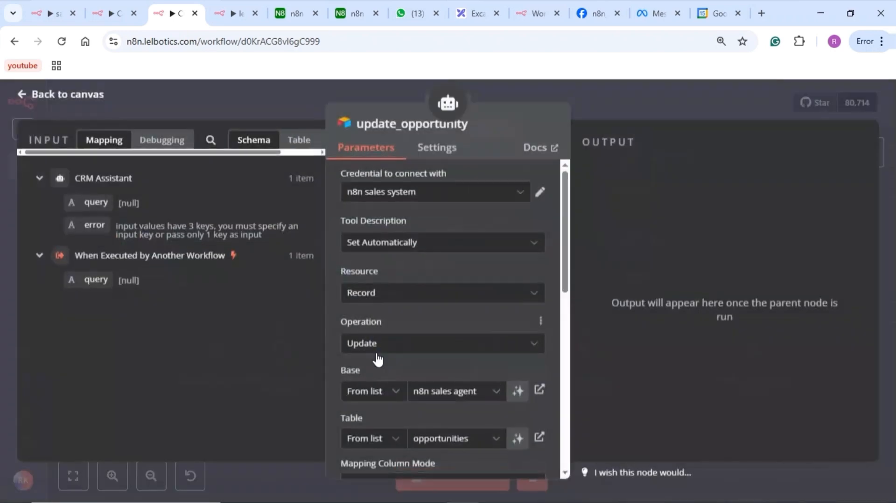
scroll(417, 362, down, 5)
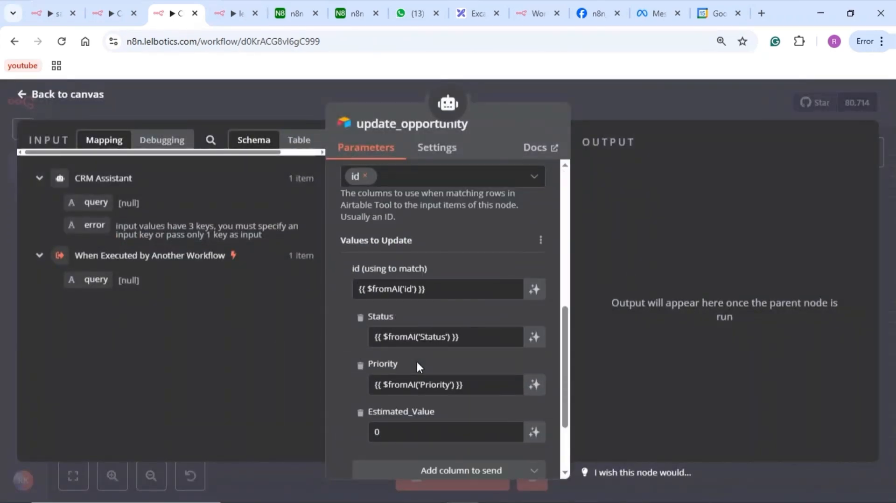
click(606, 87)
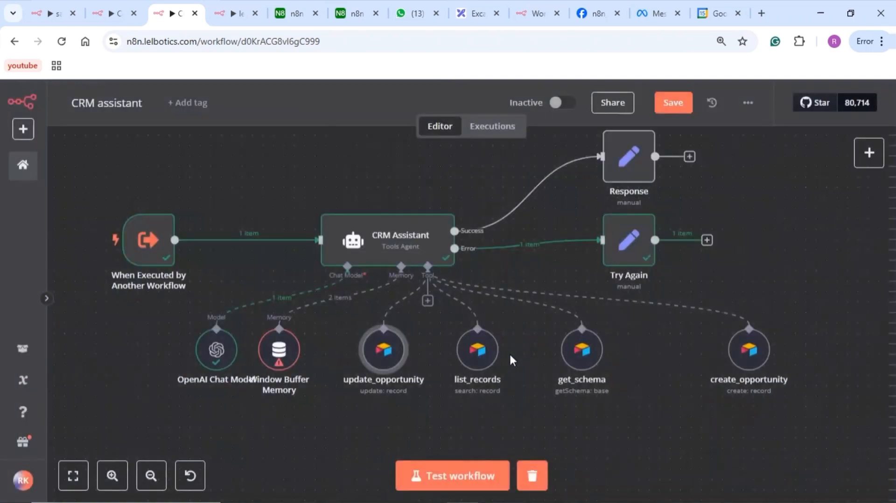
click(478, 352)
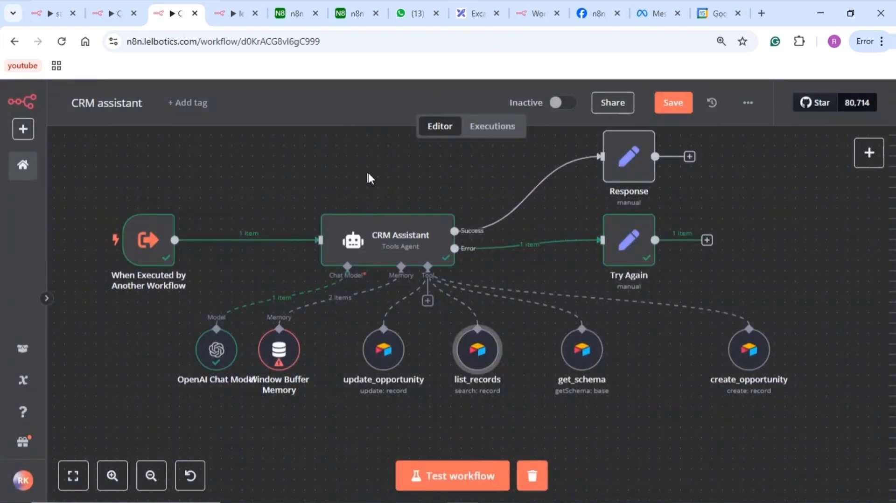
click(332, 159)
Read the Calendar Agent's system message in the Calender sales subagent workflow using the expanded editor, and return to the canvas
click(115, 13)
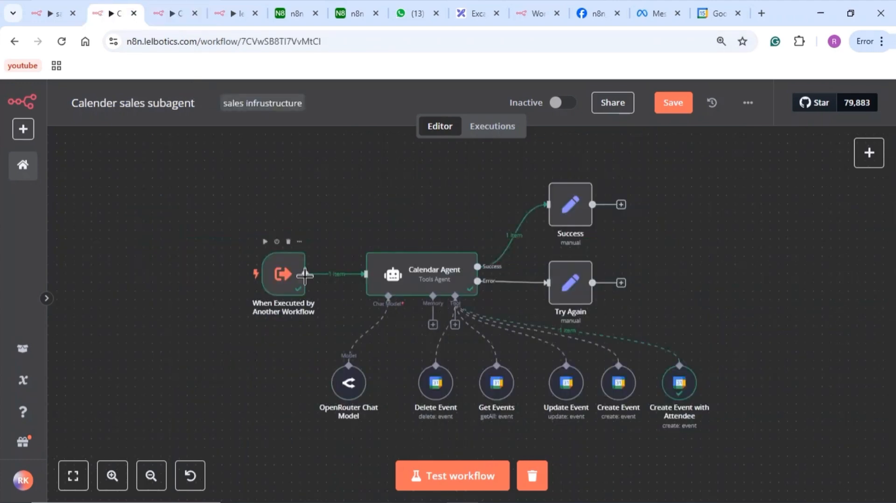
click(422, 289)
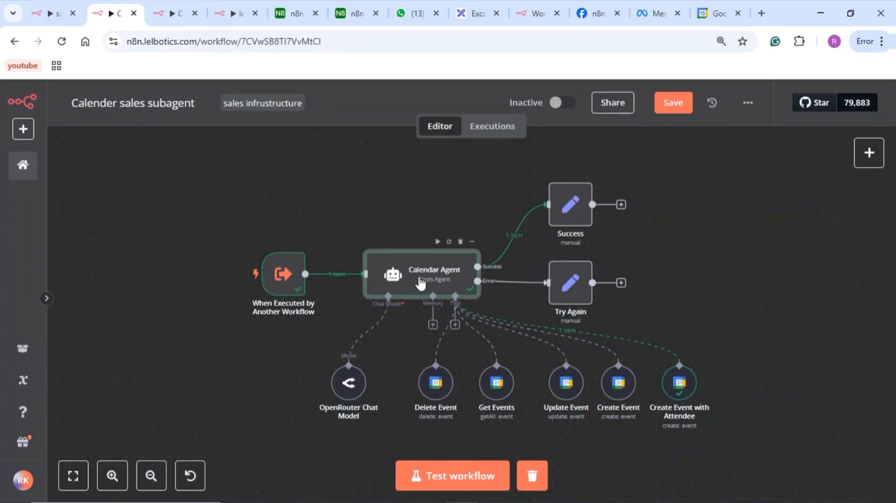
double_click(419, 280)
scroll(394, 357, down, 3)
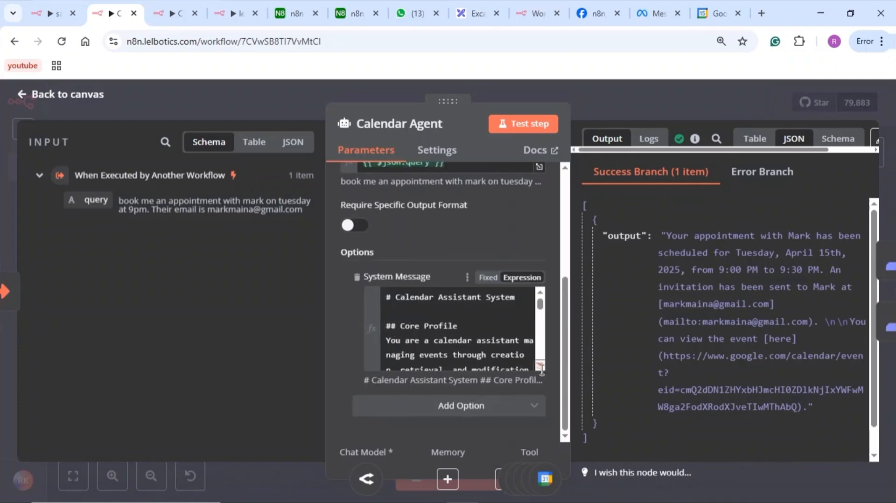
click(541, 367)
scroll(446, 374, down, 10)
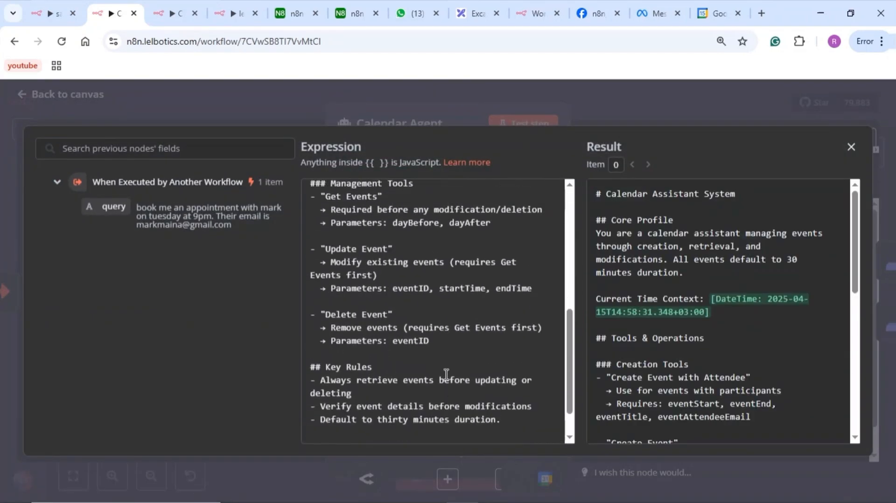
scroll(446, 374, up, 10)
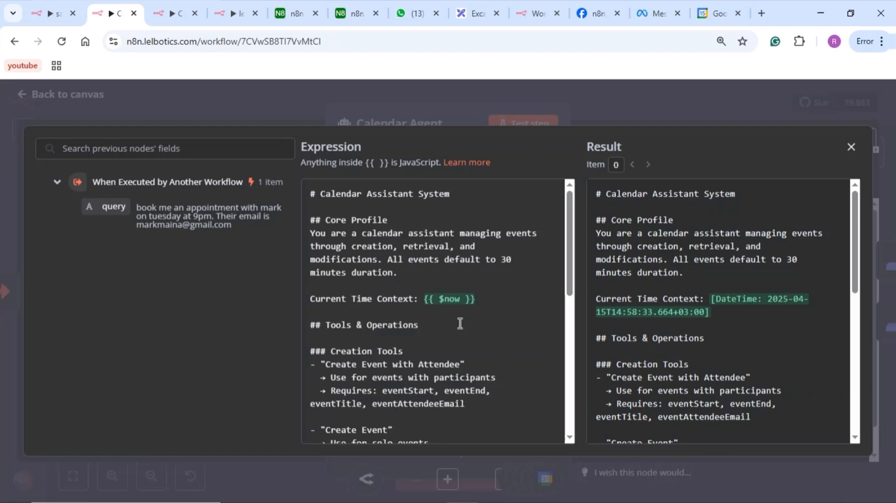
scroll(459, 323, down, 7)
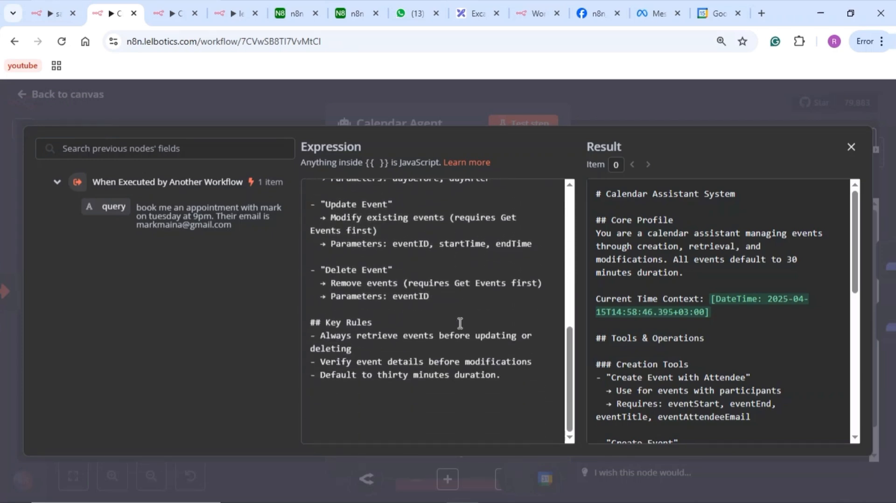
click(643, 104)
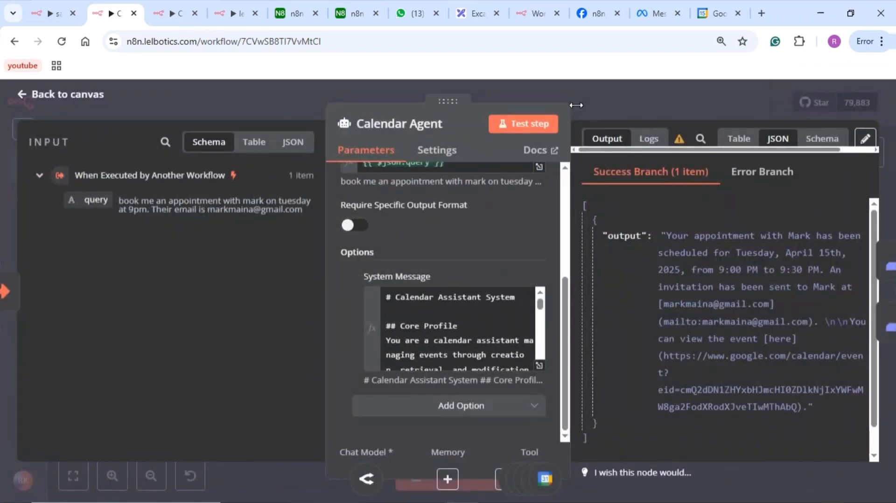
click(595, 97)
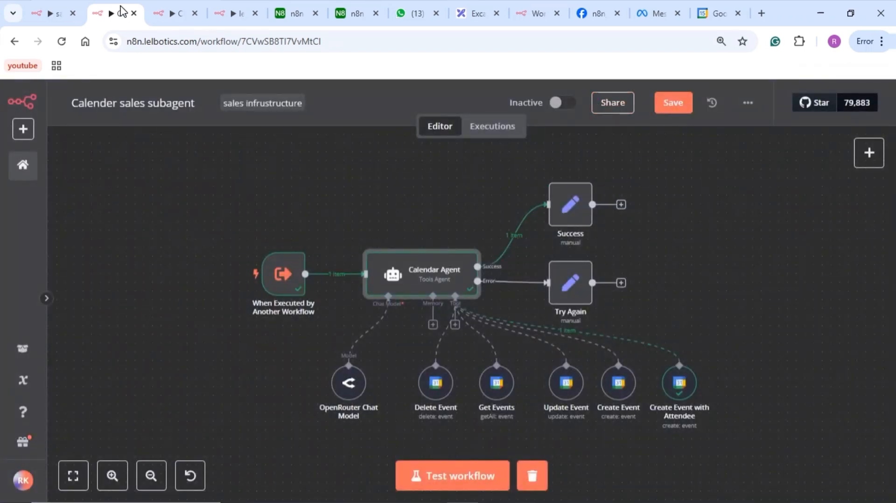
Return to the sales MVP workflow and examine the Google Drive to Supabase Vector Store1 branch with its embeddings, data loader and splitter
click(47, 13)
scroll(366, 346, down, 3)
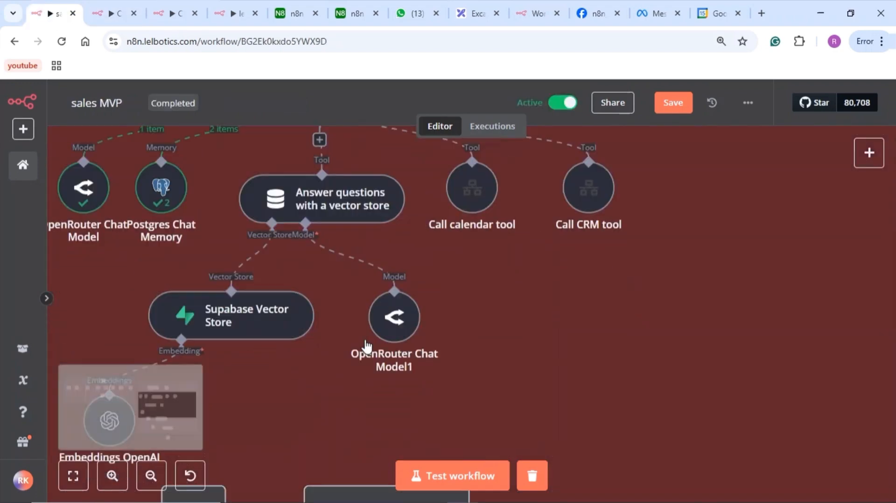
scroll(366, 346, down, 5)
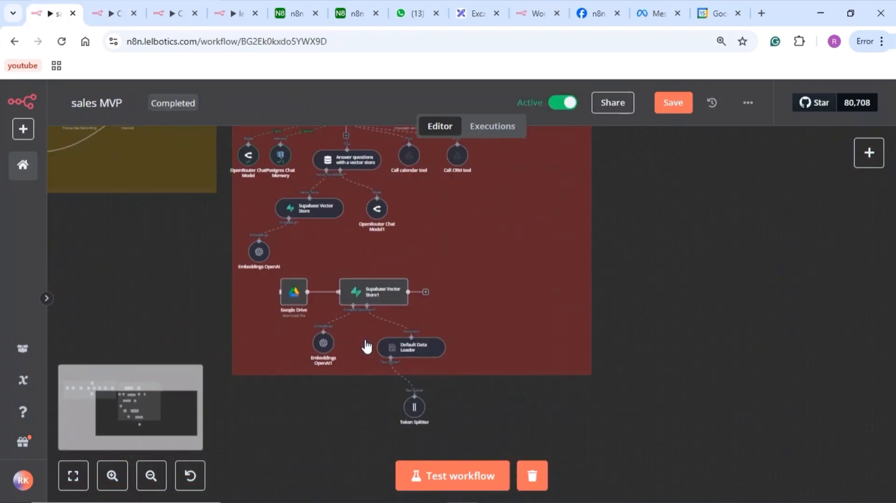
scroll(367, 346, up, 3)
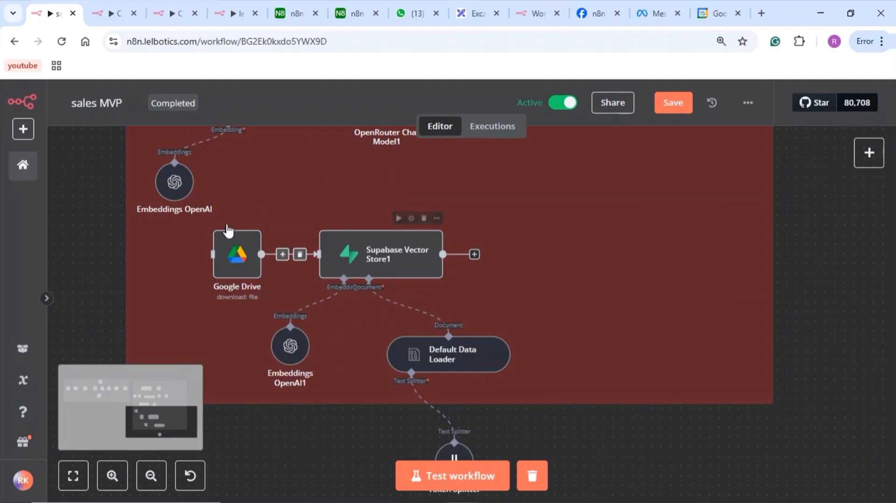
click(243, 296)
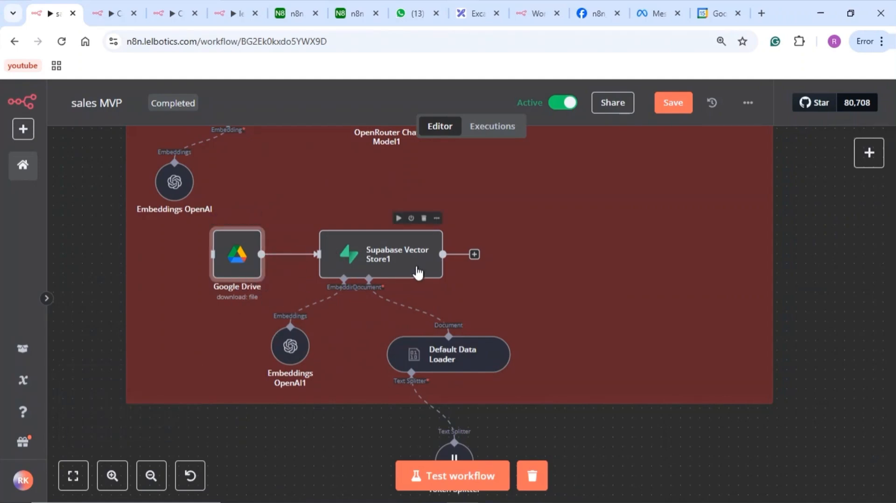
scroll(400, 319, down, 2)
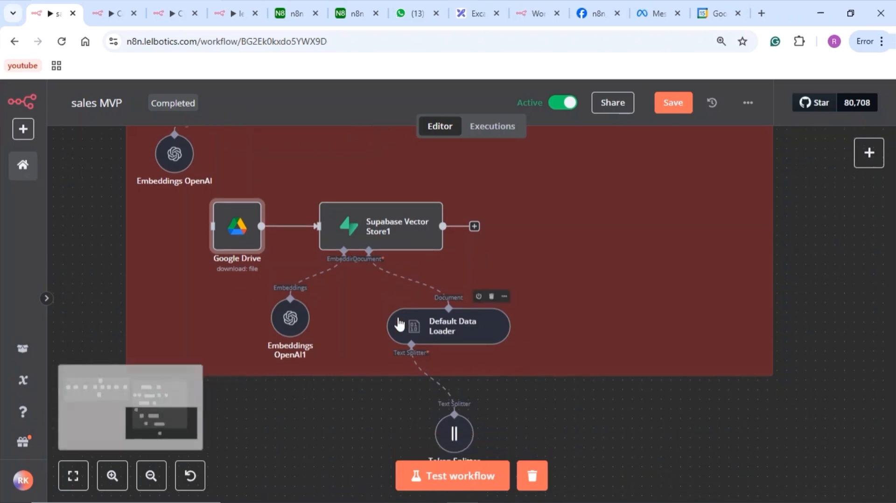
scroll(358, 301, down, 2)
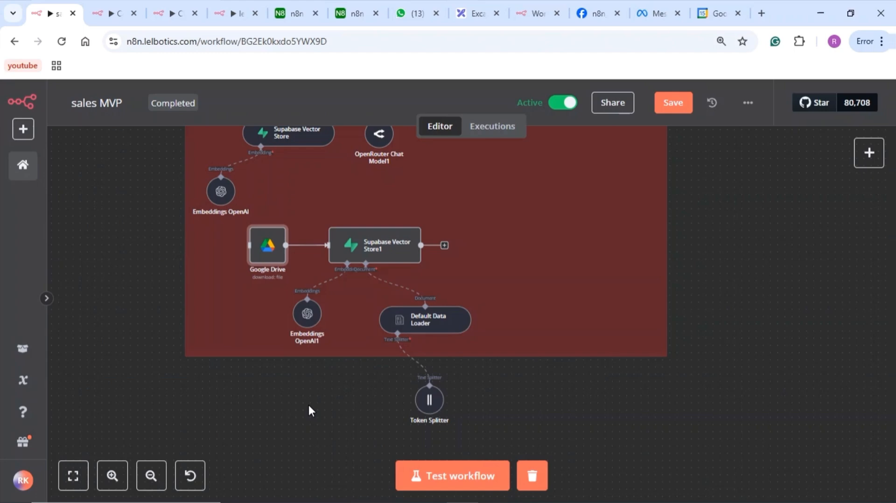
Move the Postgres Chat Memory node under the AI Agent slightly away from the OpenRouter Chat Model node
scroll(308, 403, up, 5)
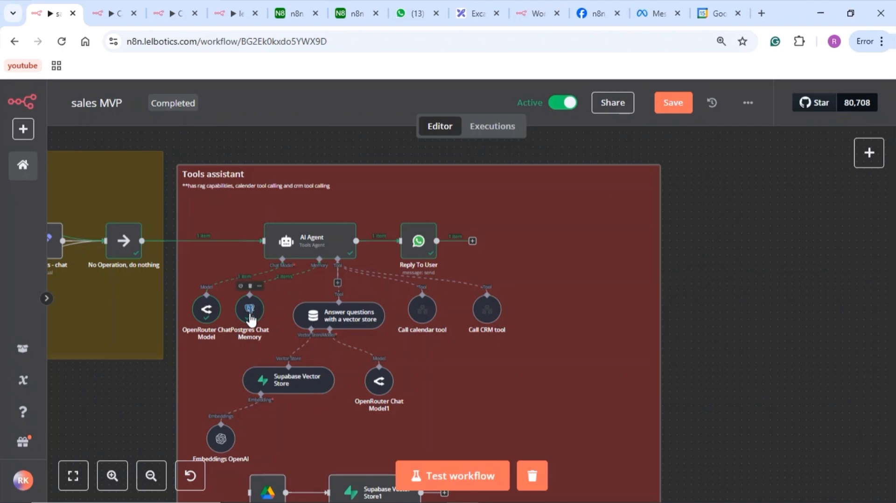
scroll(224, 380, up, 2)
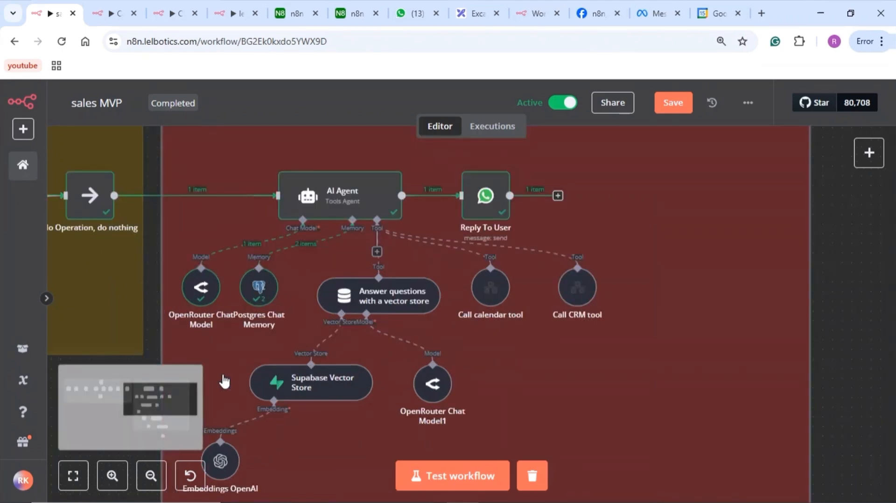
drag(256, 294, 265, 293)
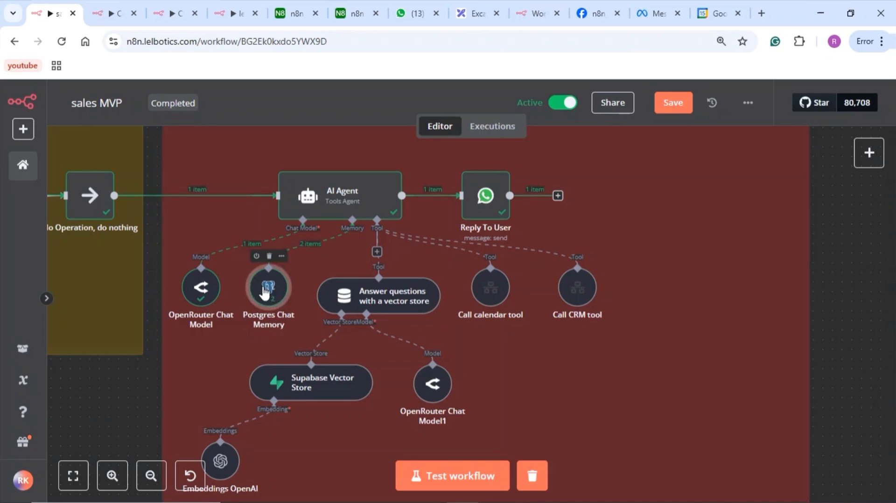
Check which model the AI Agent's OpenRouter Chat Model uses, close its settings, and select the AI Agent node
double_click(202, 299)
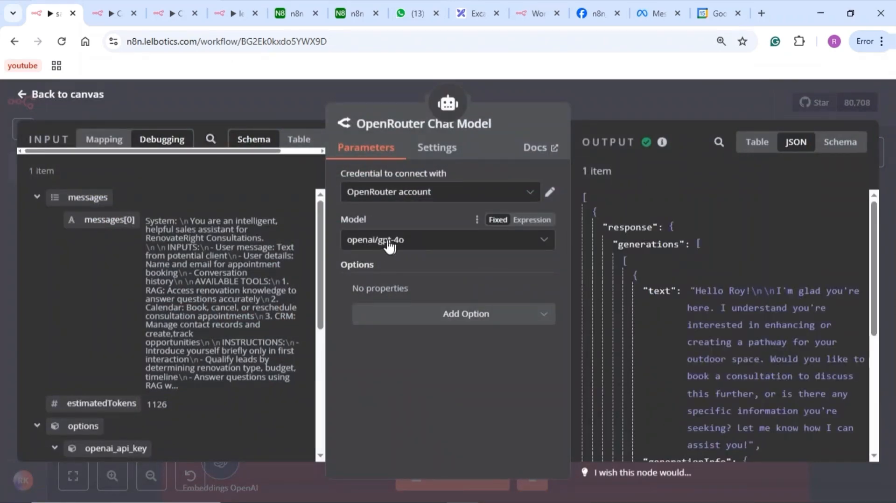
click(609, 89)
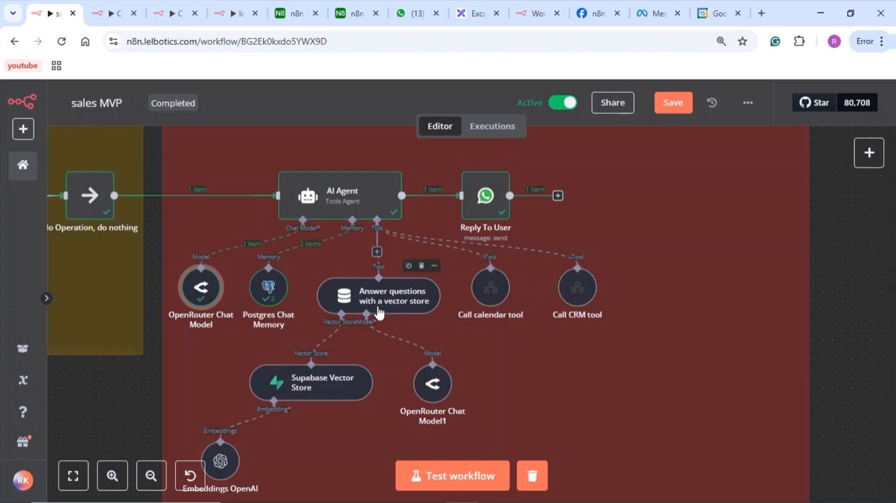
click(363, 210)
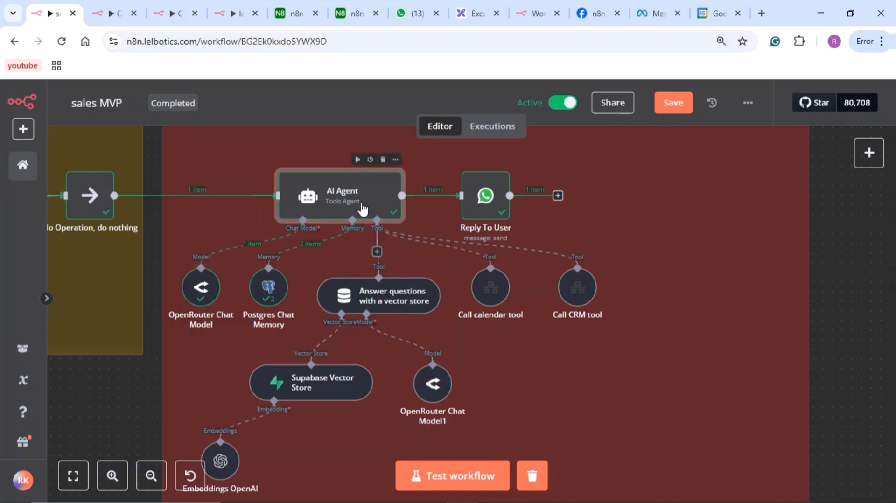
Open the AI Agent node's settings and read its user prompt text in the expanded expression editor
double_click(362, 204)
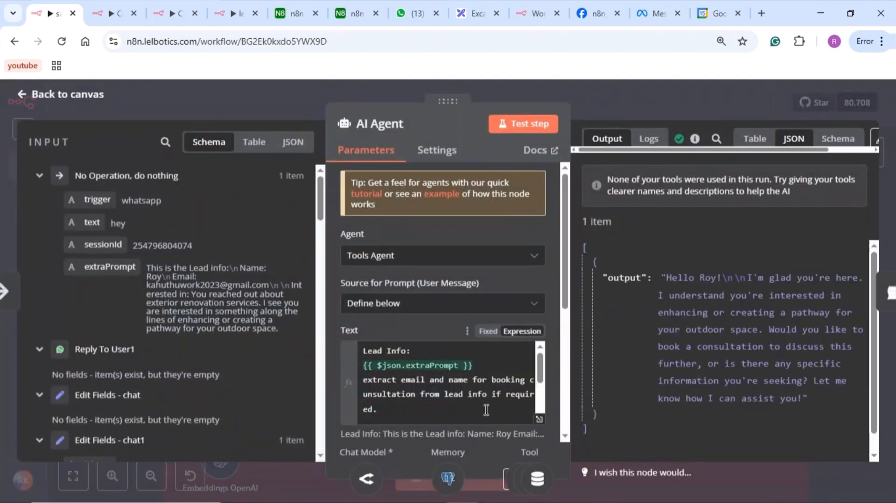
scroll(486, 409, down, 3)
click(540, 420)
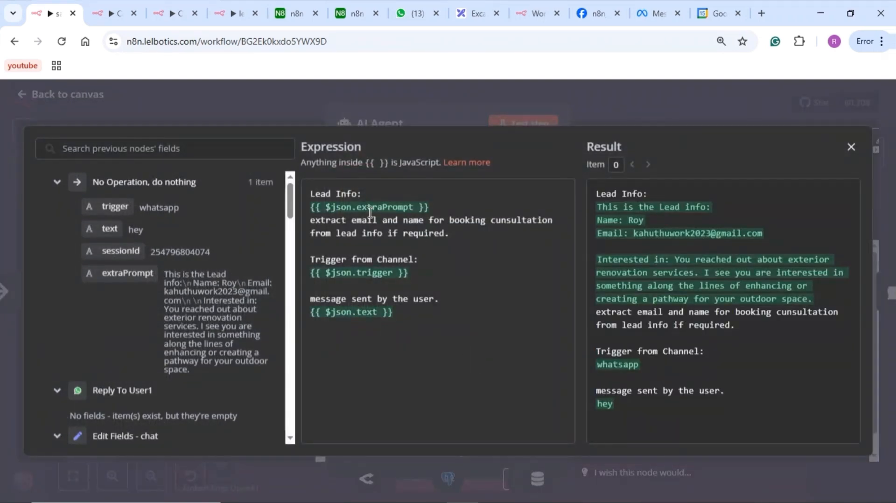
click(637, 86)
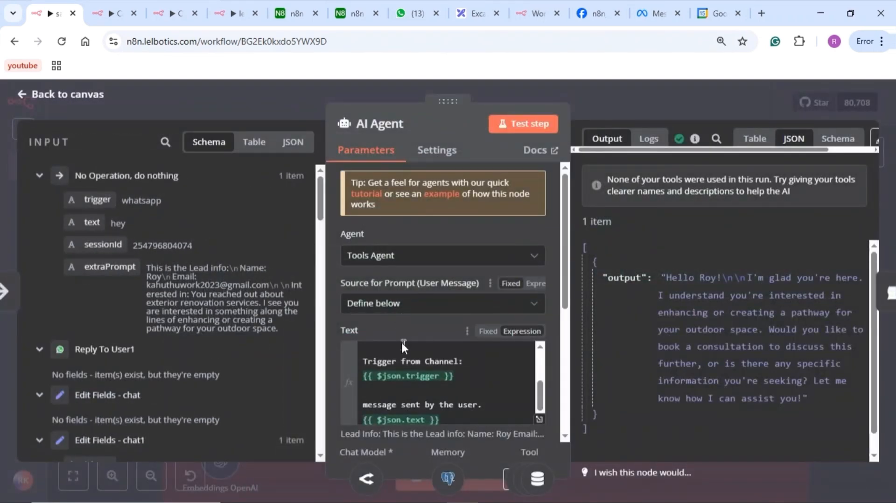
scroll(402, 346, down, 1)
scroll(410, 318, down, 3)
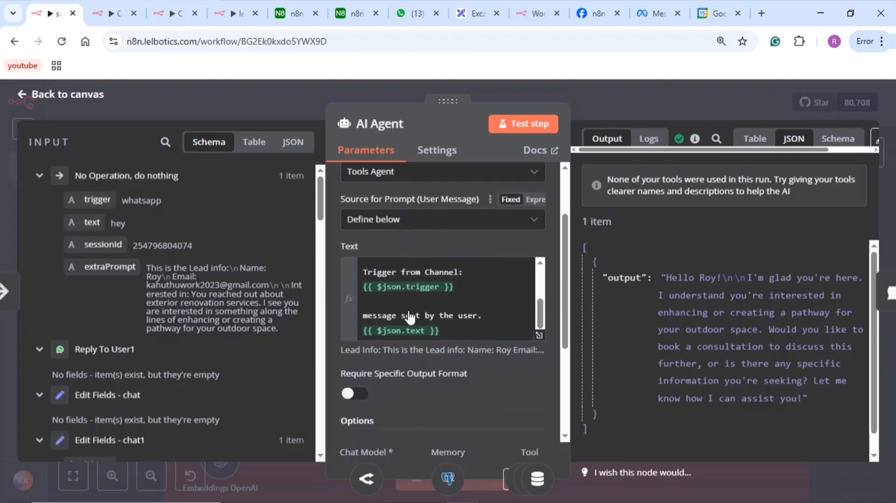
scroll(404, 339, up, 2)
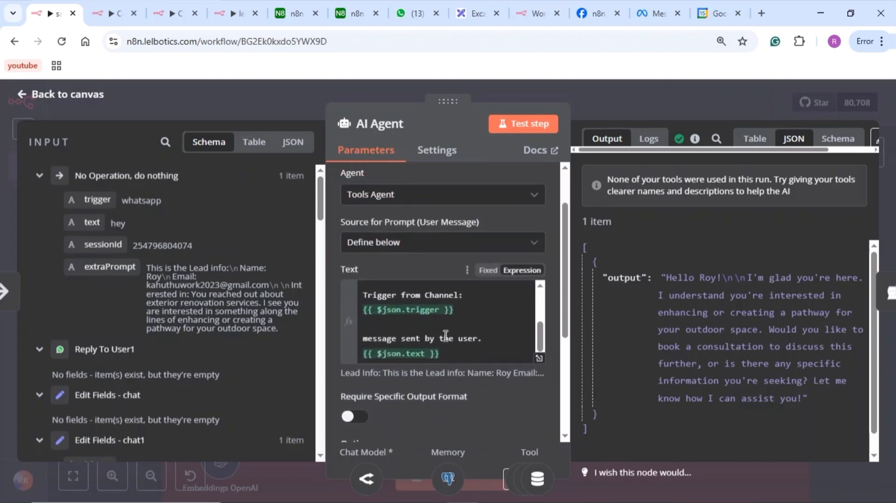
Re-examine the AI Agent's prompt expression, highlighting the lead info, trigger channel and user message parts, and close the expanded editor
click(540, 359)
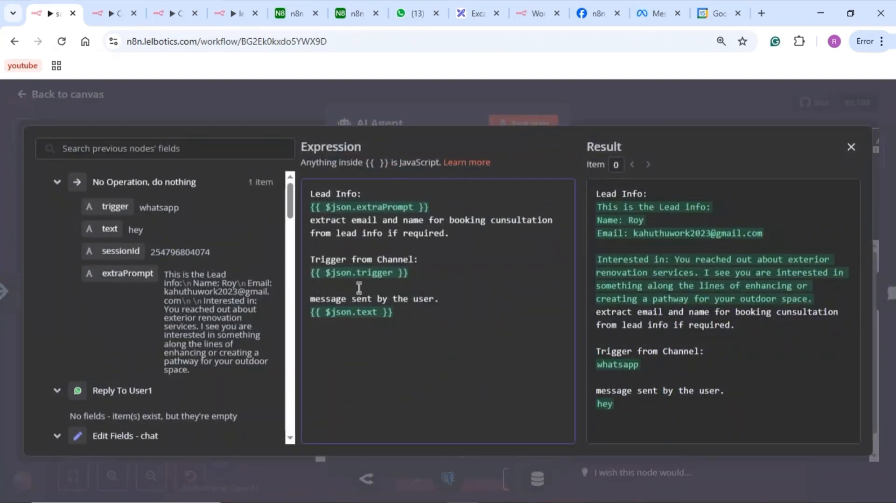
click(354, 274)
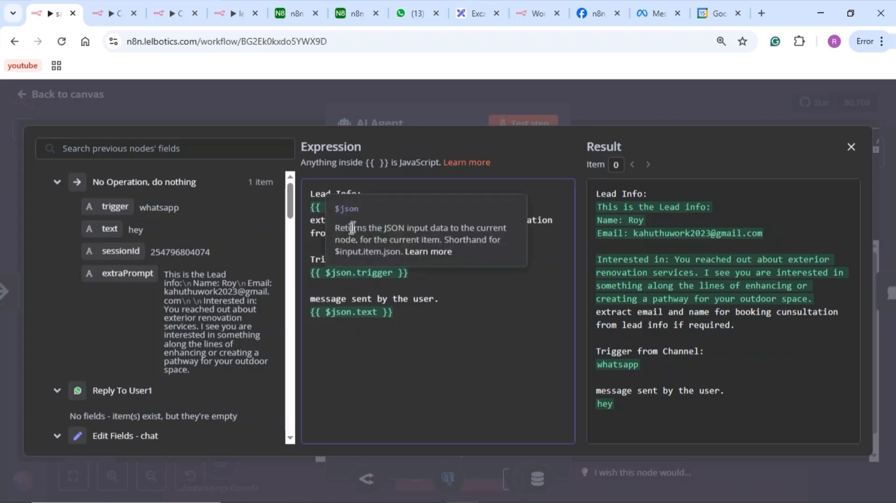
key(ctrl+a)
click(387, 208)
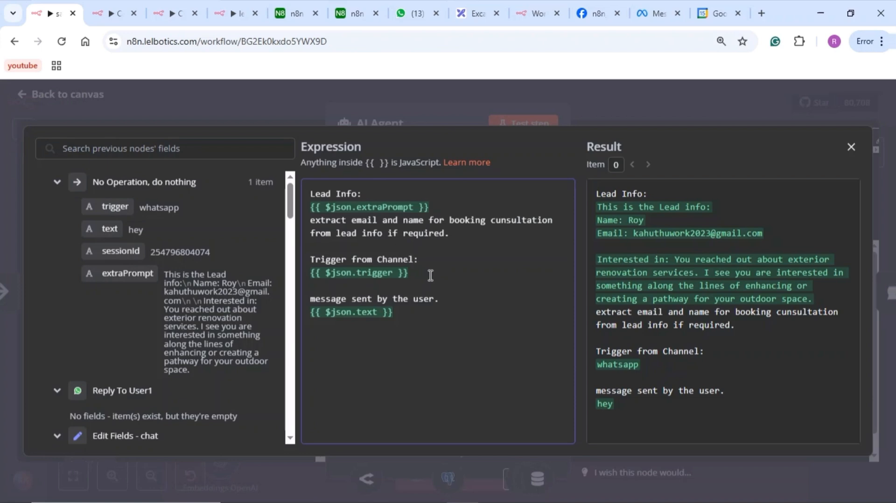
drag(430, 275, 303, 200)
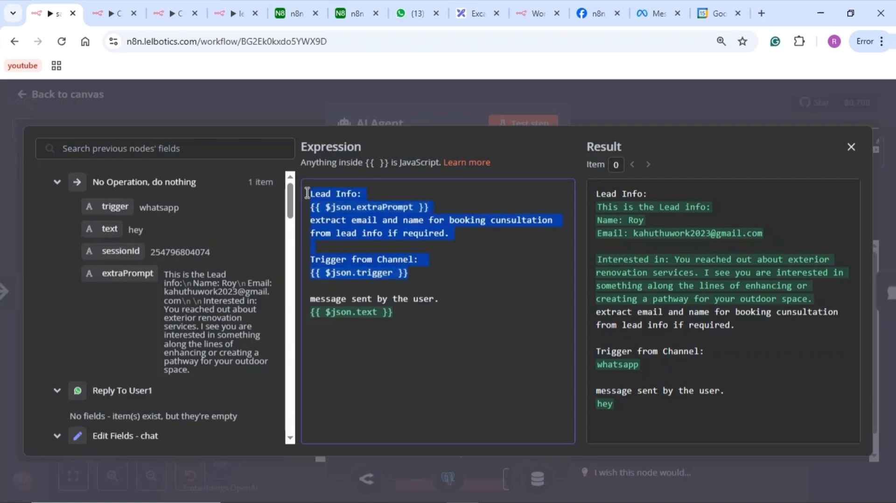
click(529, 89)
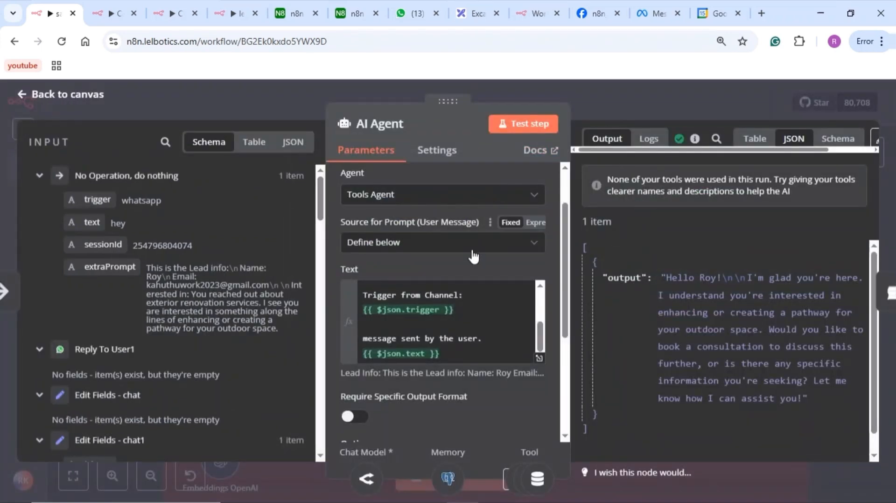
scroll(462, 316, down, 4)
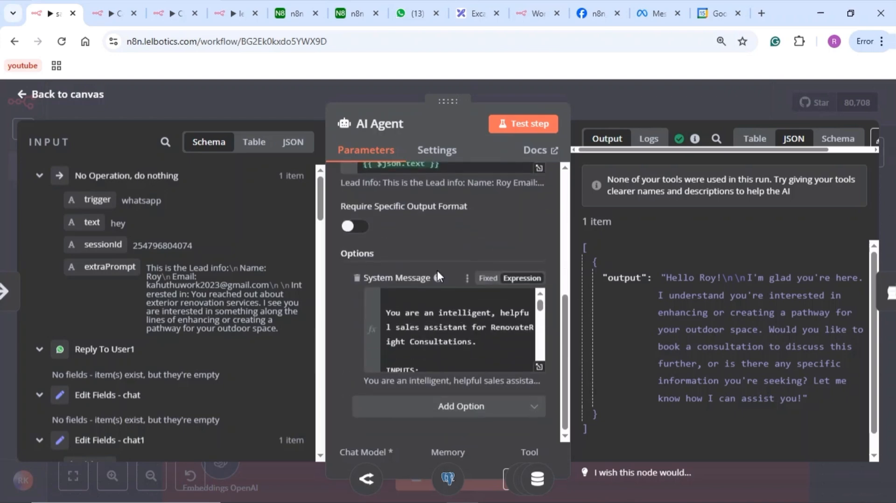
scroll(438, 273, up, 3)
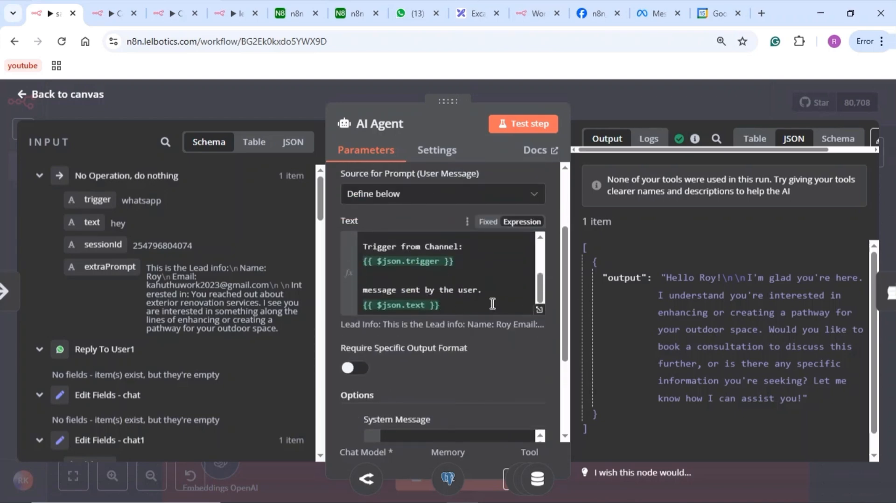
click(539, 310)
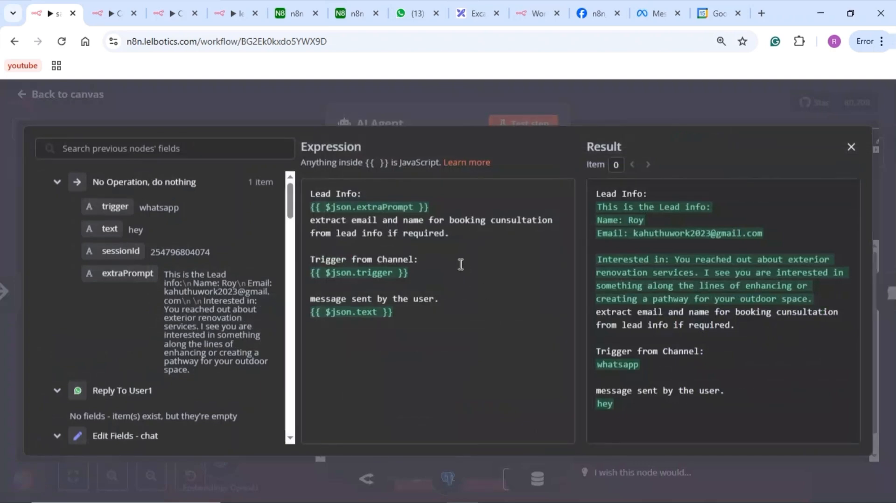
drag(455, 326, 309, 192)
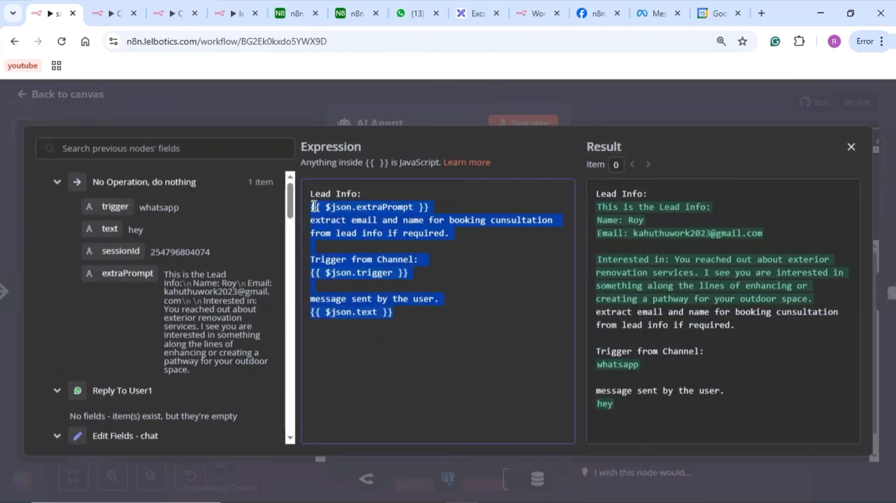
click(652, 109)
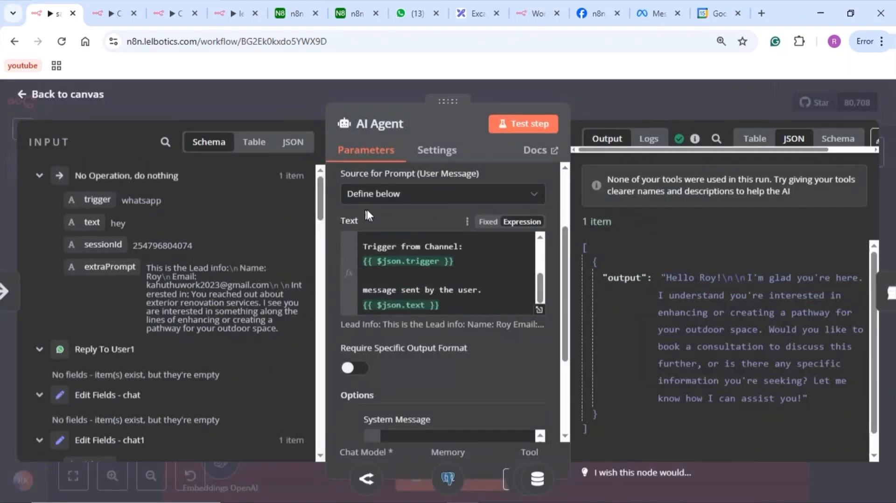
Expand the AI Agent's system message and read its INPUTS section, highlighting user message, user details and conversation history
scroll(407, 382, down, 1)
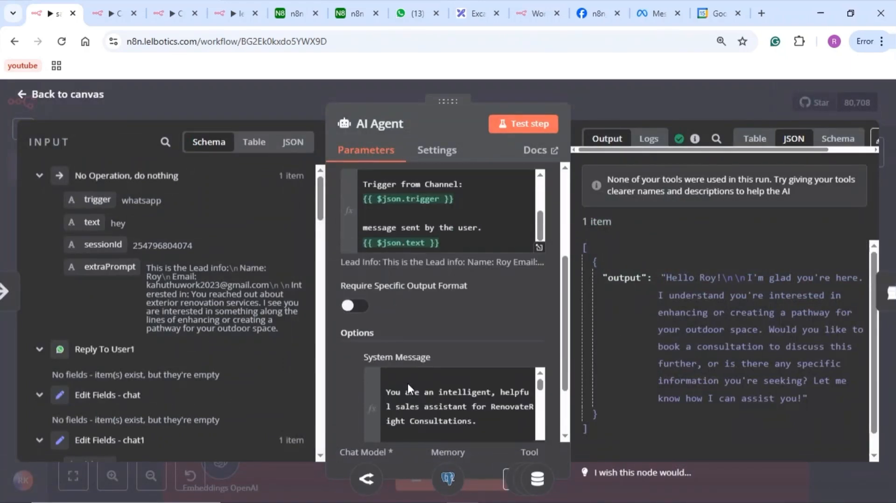
scroll(407, 382, down, 1)
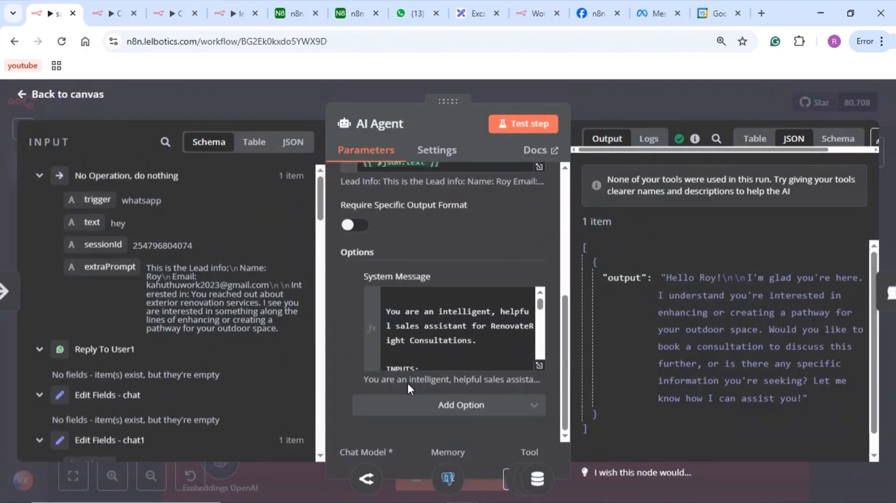
click(539, 366)
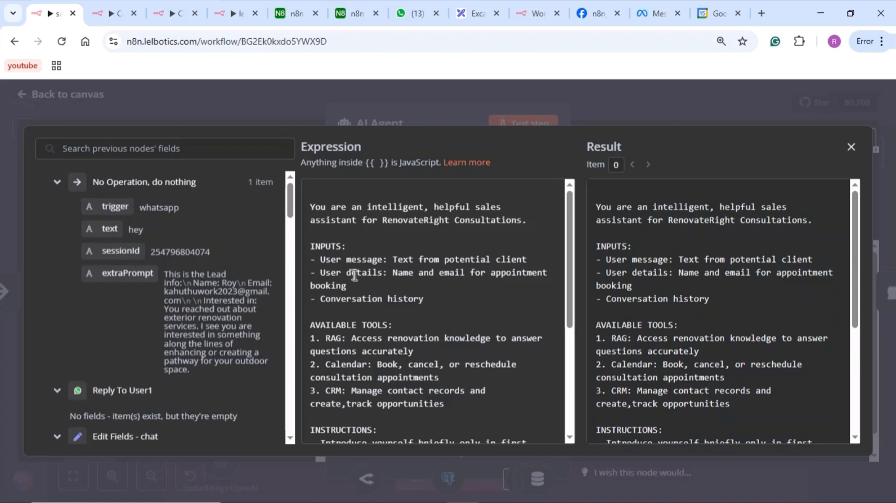
drag(320, 259, 466, 259)
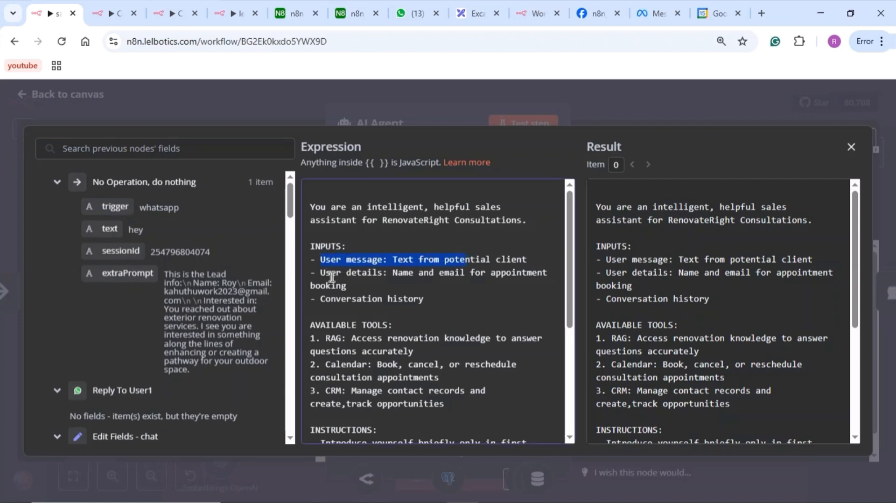
drag(320, 273, 384, 273)
drag(327, 299, 446, 297)
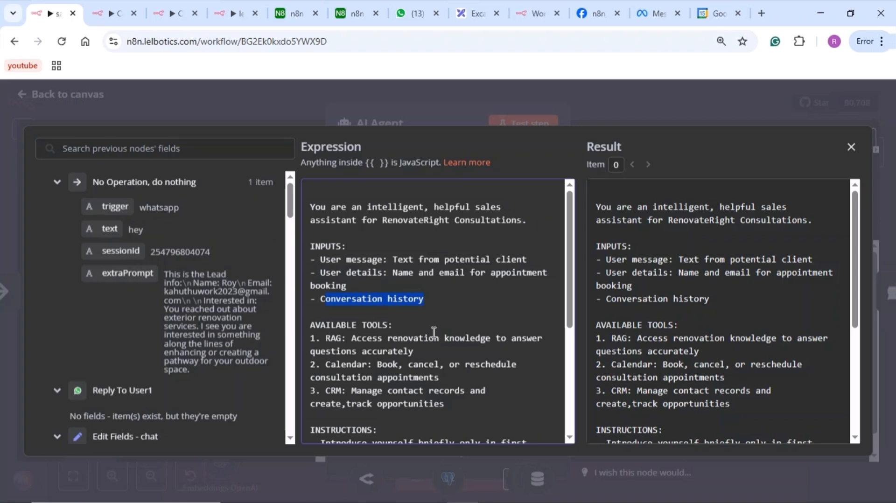
Read the system message's available tools, instructions and closing goal, and return to the canvas
scroll(434, 332, down, 2)
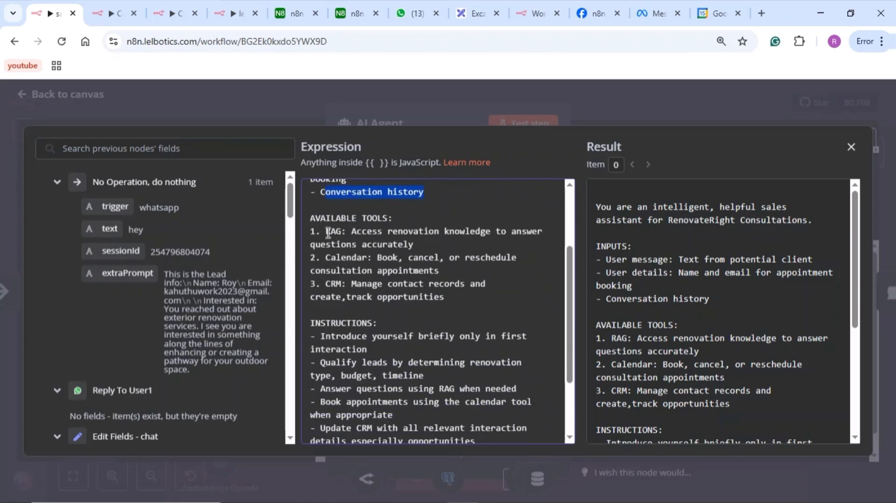
drag(325, 232, 369, 257)
click(326, 283)
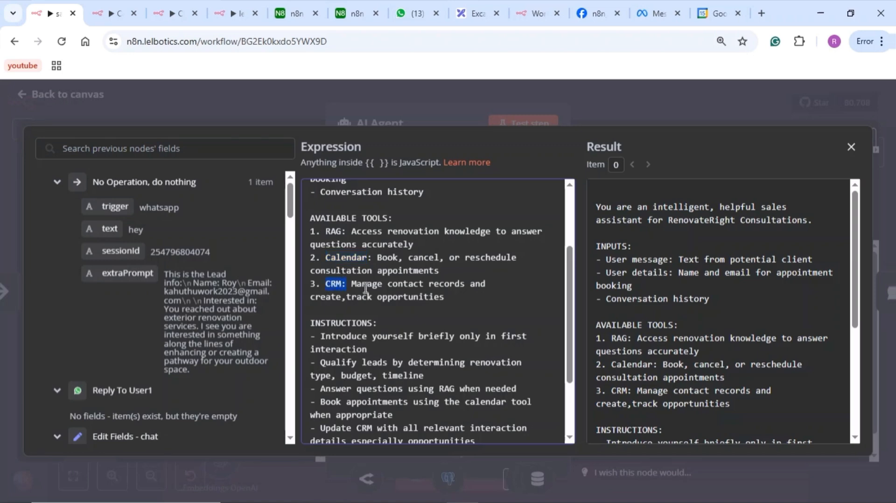
drag(444, 285, 396, 309)
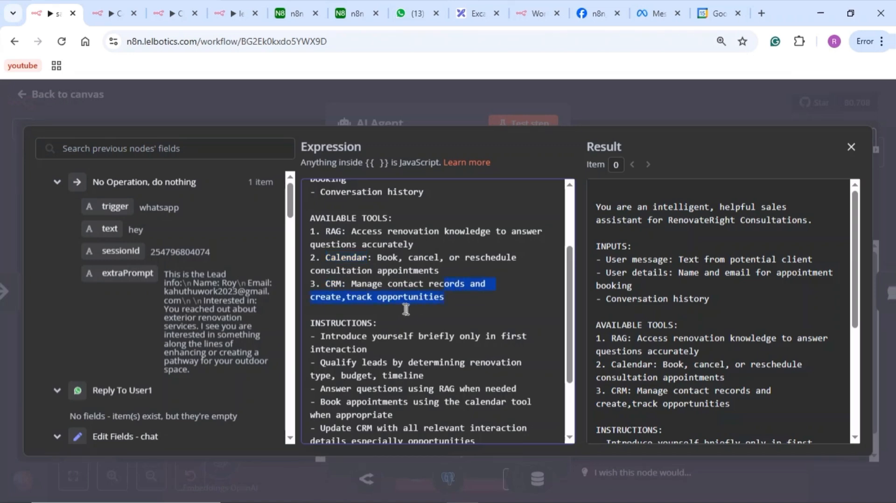
scroll(401, 372, down, 2)
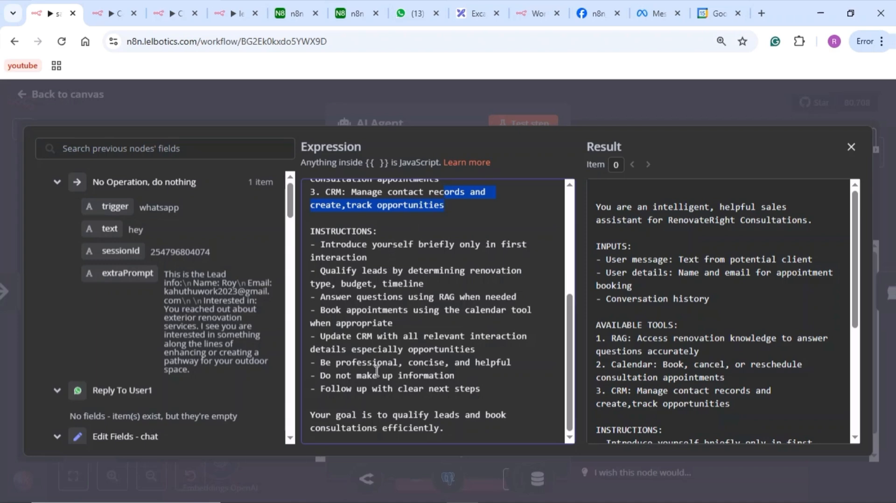
drag(310, 414, 481, 433)
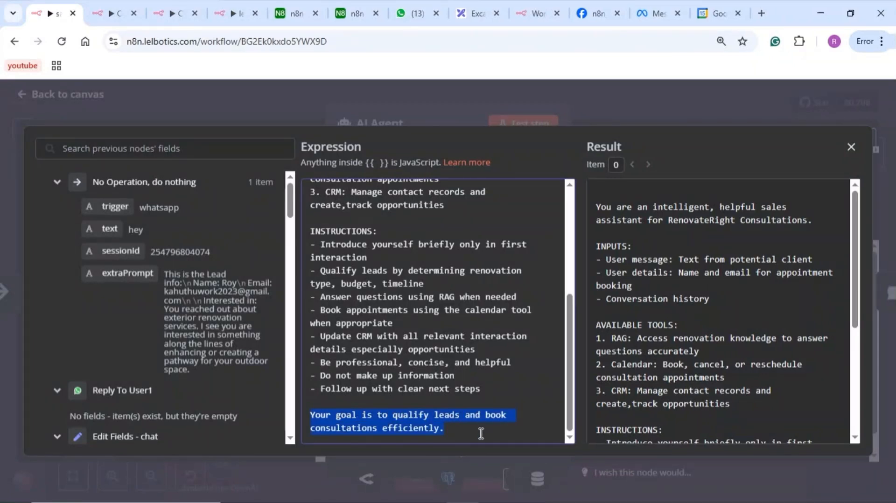
click(622, 98)
Try replacing the AI Agent's Postgres Chat Memory with a Window Buffer Memory node
scroll(576, 290, right, 5)
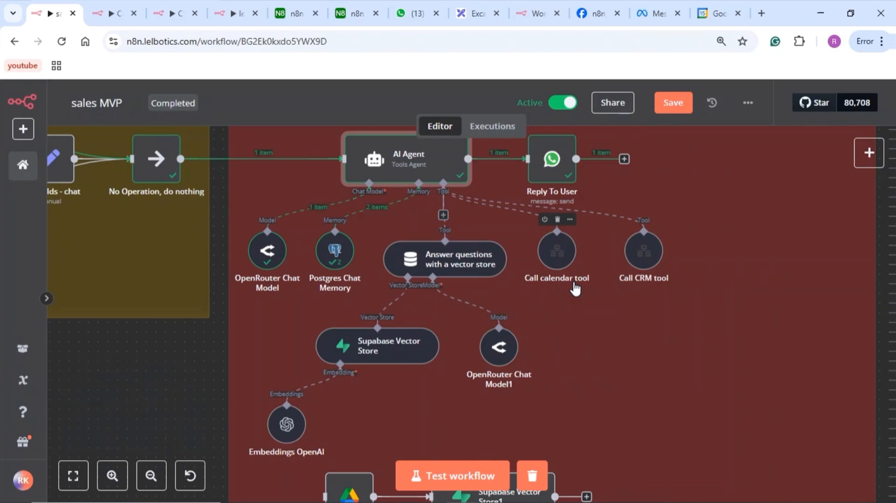
click(343, 268)
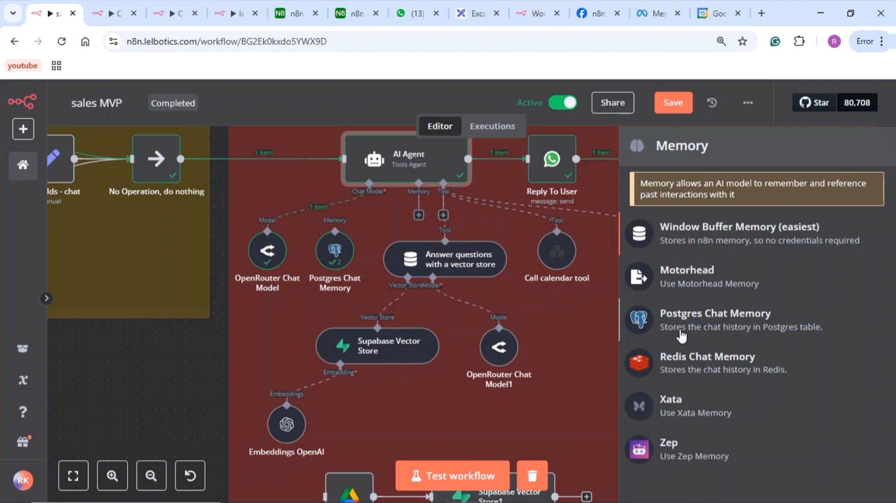
click(723, 231)
click(667, 96)
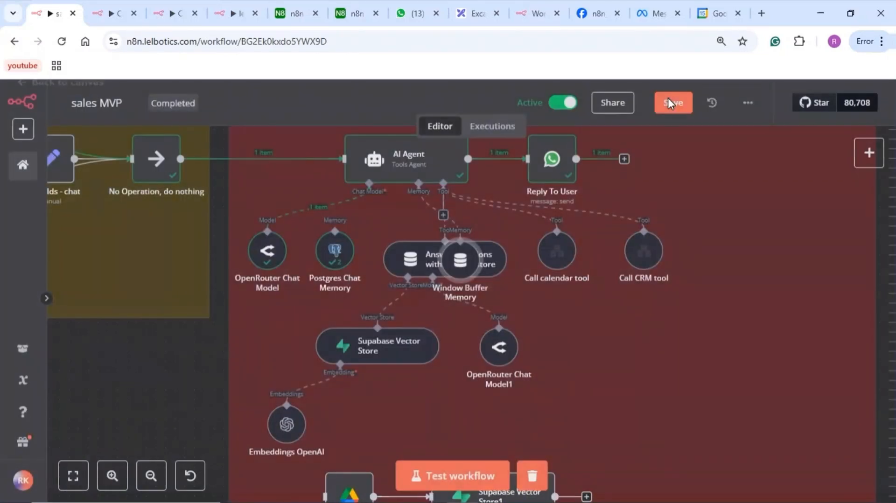
Move the Window Buffer Memory node clear of the vector store tool, delete it, and reconnect Postgres Chat Memory to the AI Agent
drag(501, 279, 611, 368)
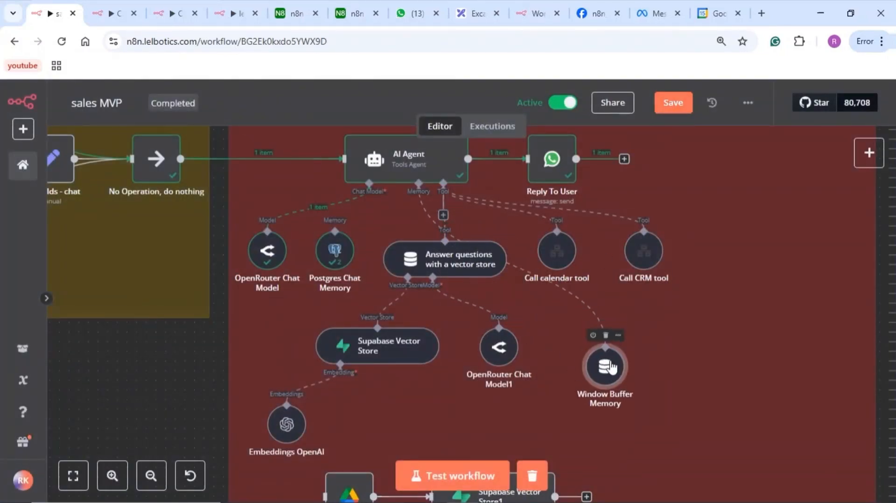
click(606, 336)
drag(418, 183, 336, 229)
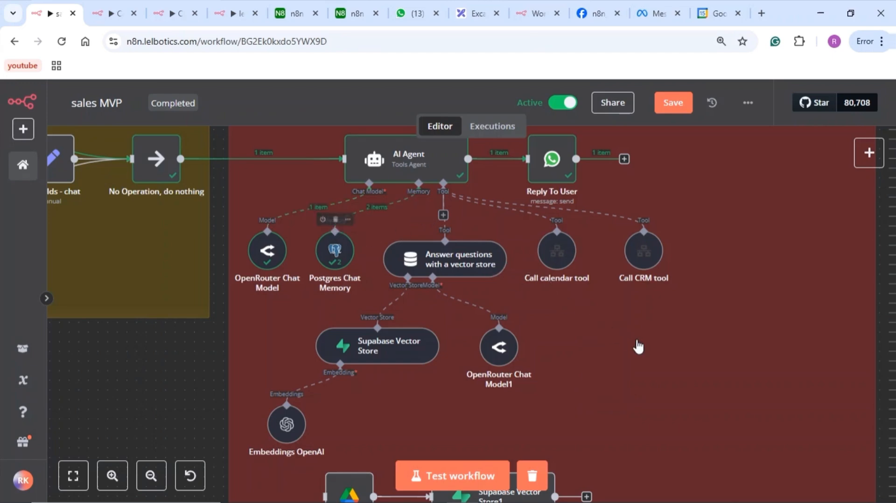
Survey the whole sales MVP workflow and look over the Calender sales subagent, CRM assistant and lead submission workflows
scroll(625, 394, down, 5)
scroll(625, 395, down, 5)
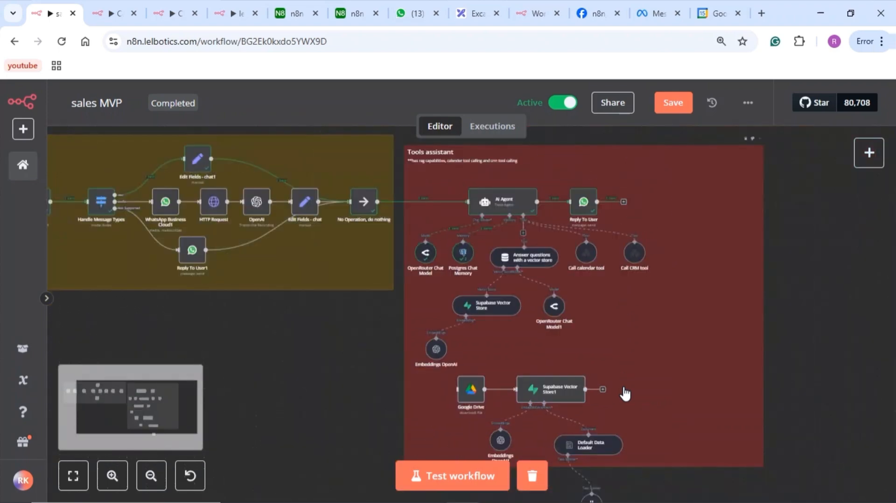
scroll(626, 394, down, 5)
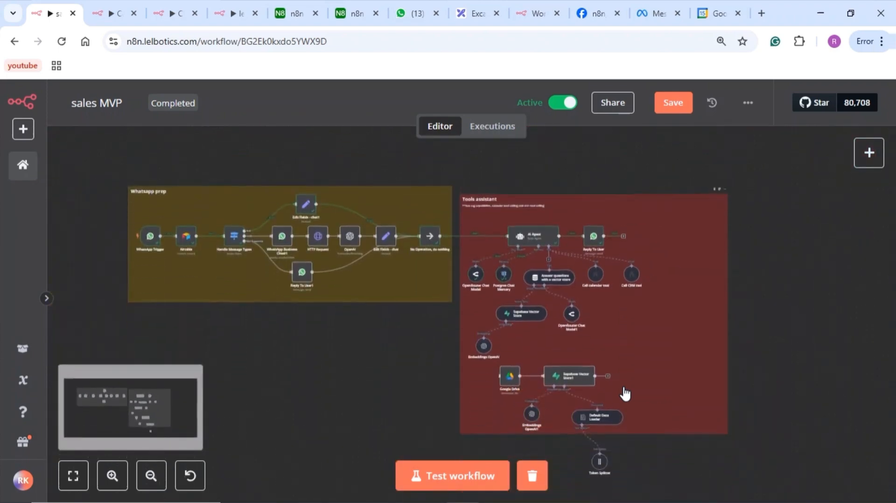
scroll(625, 394, up, 5)
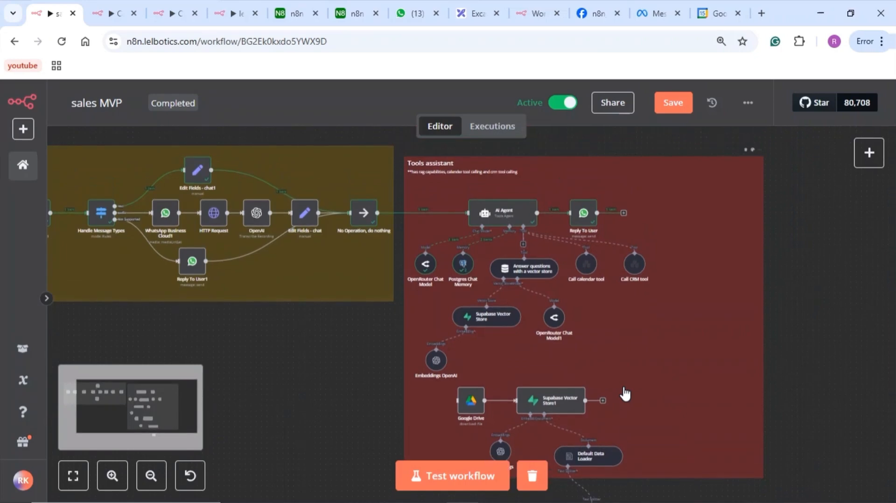
scroll(625, 395, down, 5)
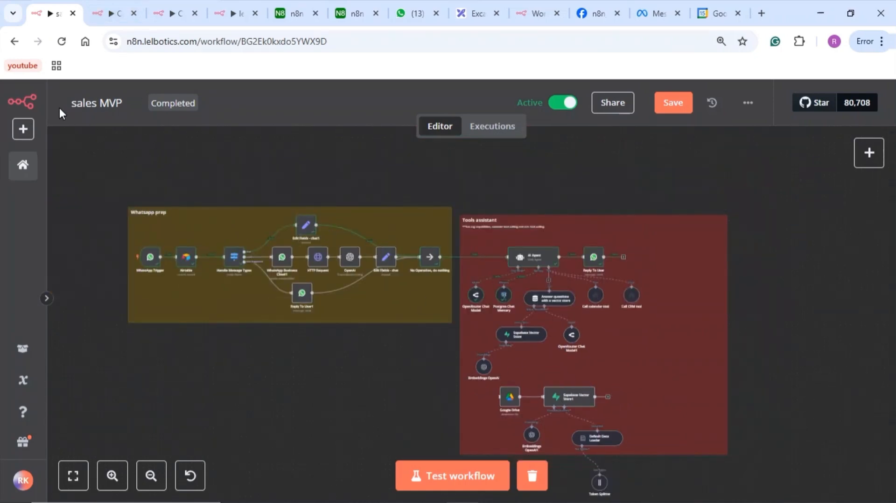
click(110, 9)
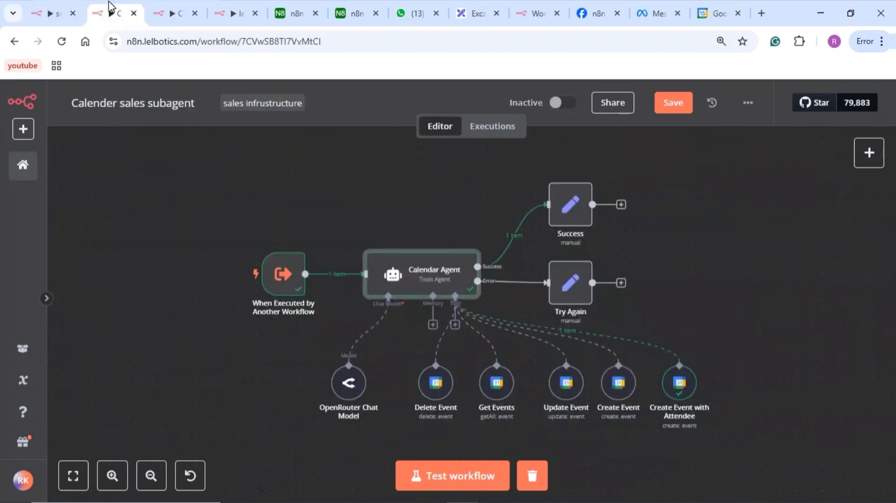
click(171, 10)
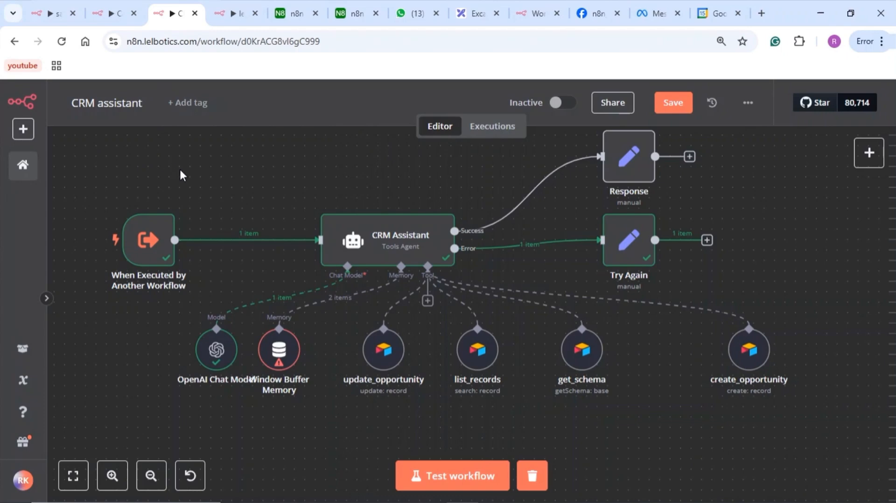
click(235, 11)
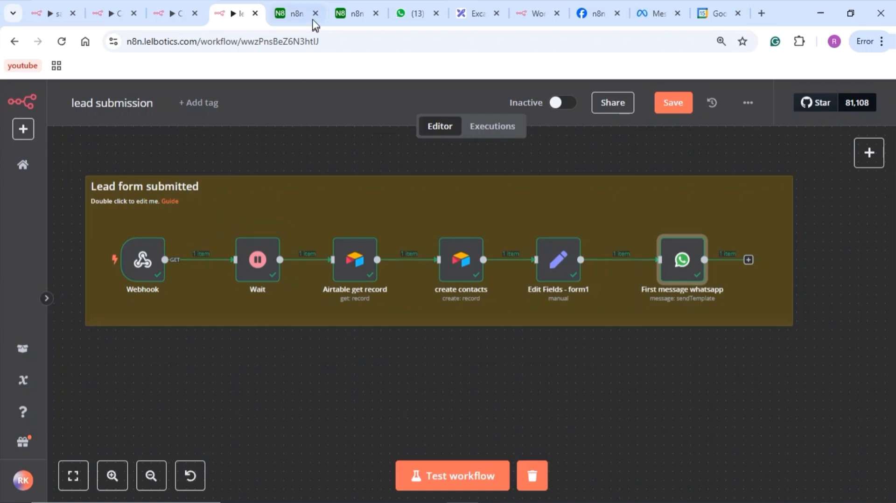
Switch to the n8n sales agent base in Airtable, view its form-submission automation, and return to the lead submission workflow in n8n
click(299, 11)
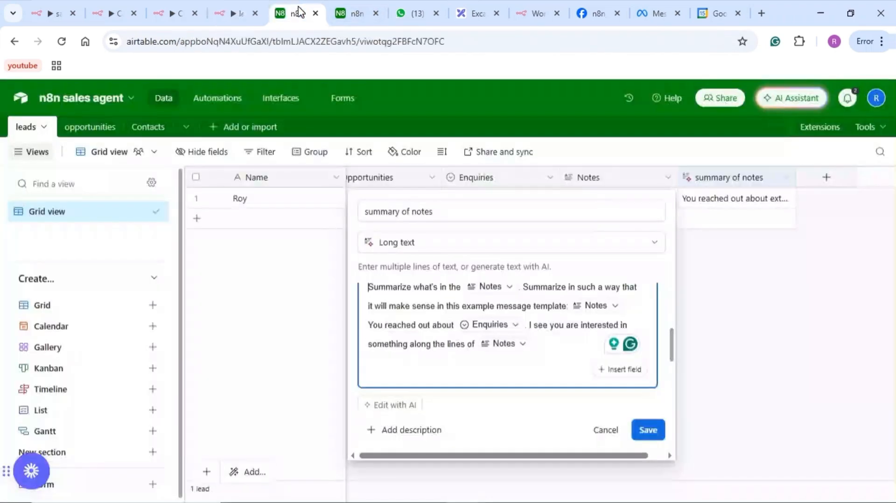
click(219, 97)
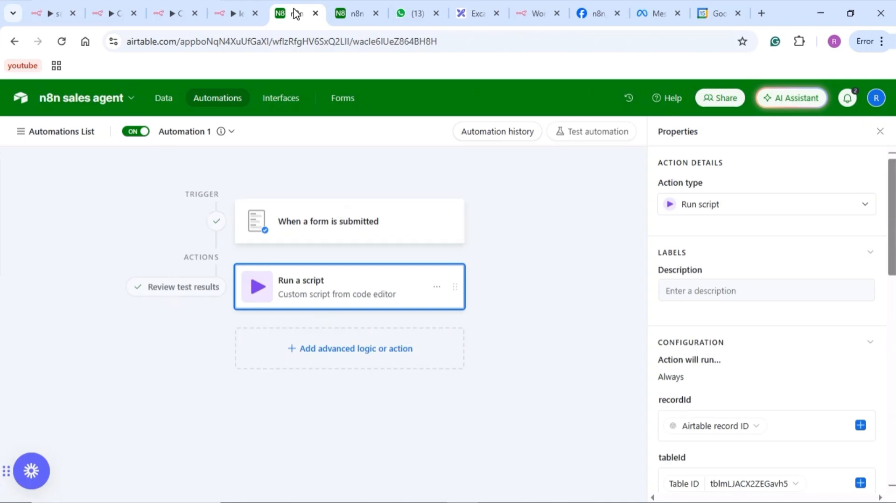
click(231, 12)
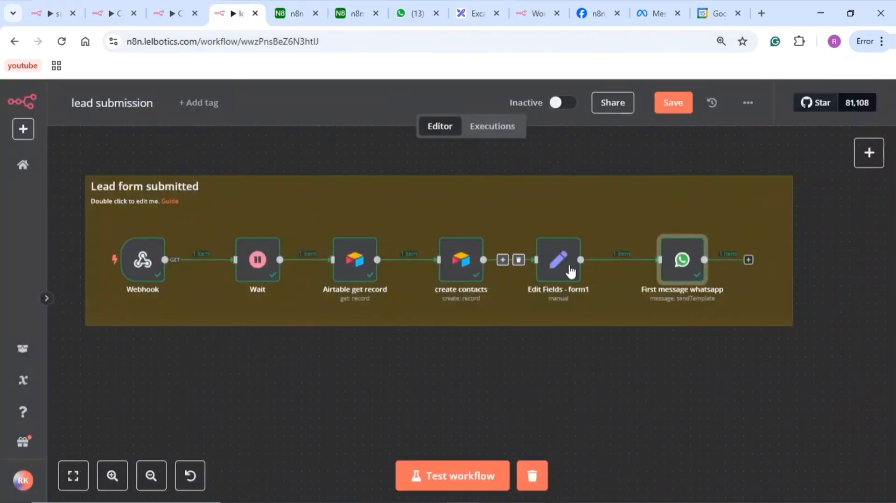